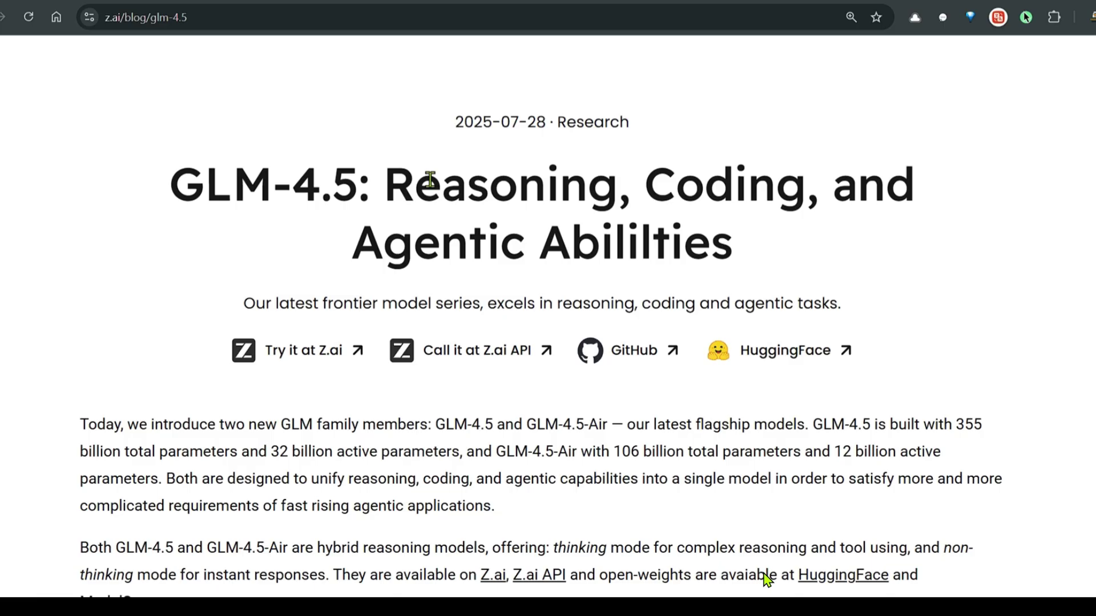
Step: Highlight the title's Reasoning and Coding words, plus GLM-4.5's 355B total and 32B active parameters
{"action": "left_click_drag", "start_coordinate": [398, 179], "coordinate": [769, 190]}
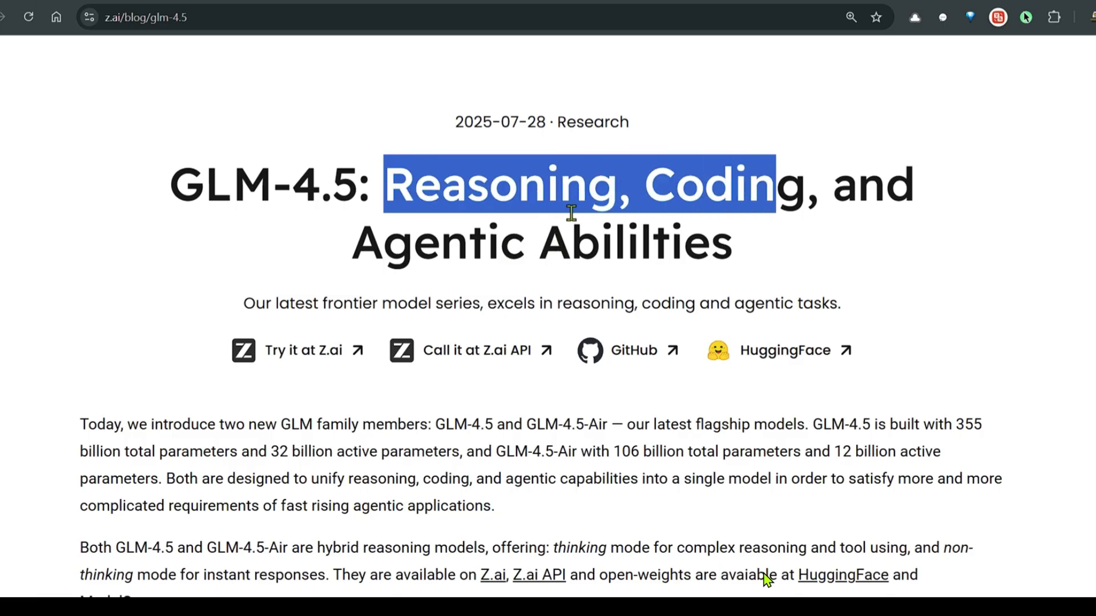
{"action": "scroll", "coordinate": [573, 215], "scroll_direction": "down", "scroll_amount": 2}
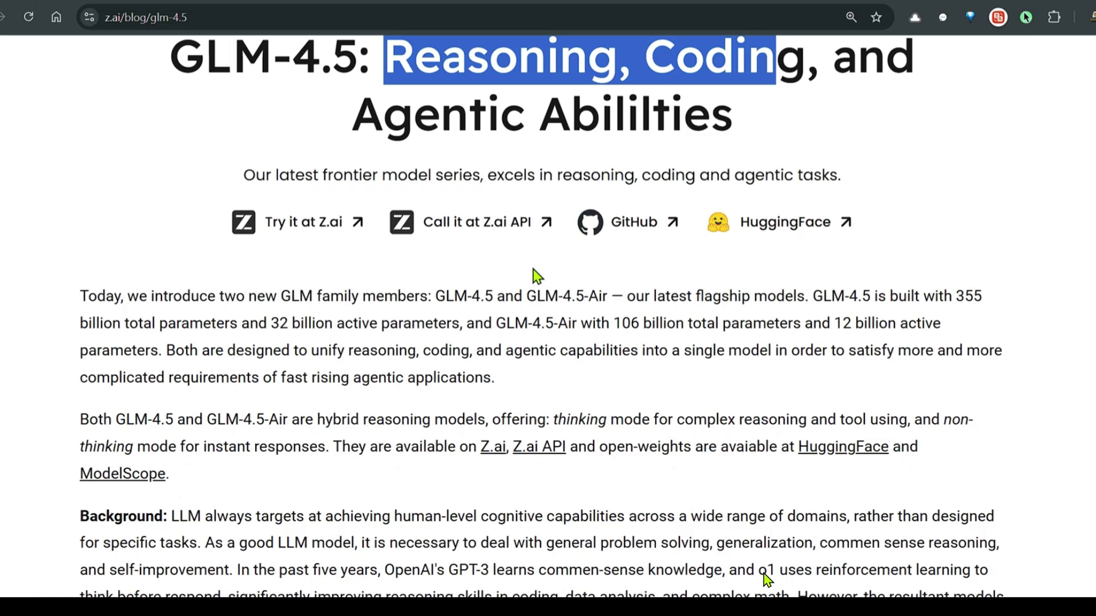
{"action": "left_click_drag", "start_coordinate": [435, 296], "coordinate": [494, 295]}
{"action": "left_click_drag", "start_coordinate": [956, 296], "coordinate": [986, 302]}
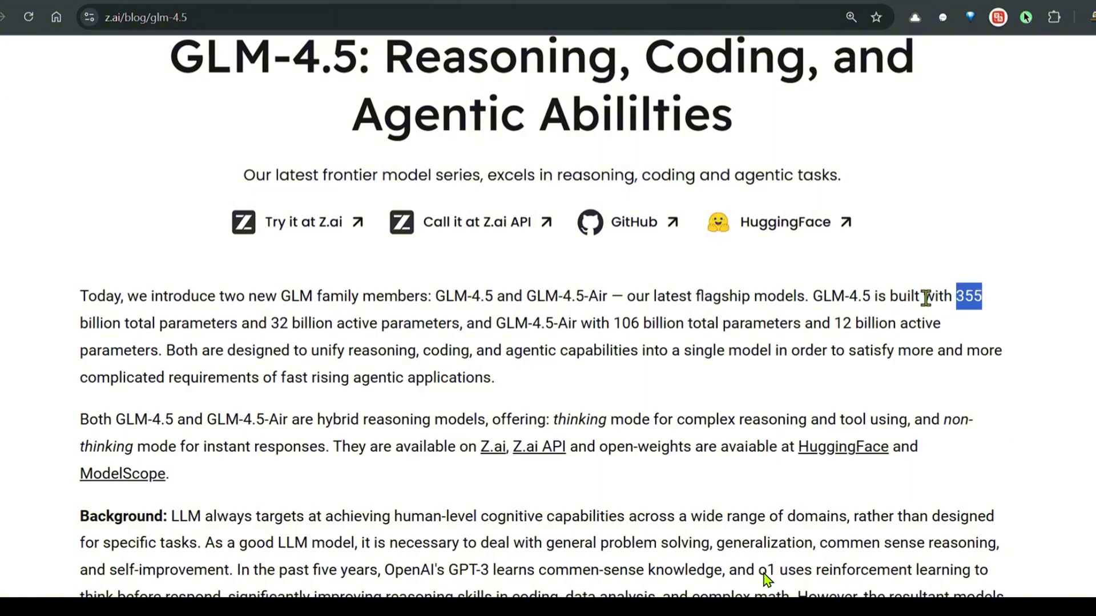
{"action": "left_click_drag", "start_coordinate": [270, 322], "coordinate": [462, 329]}
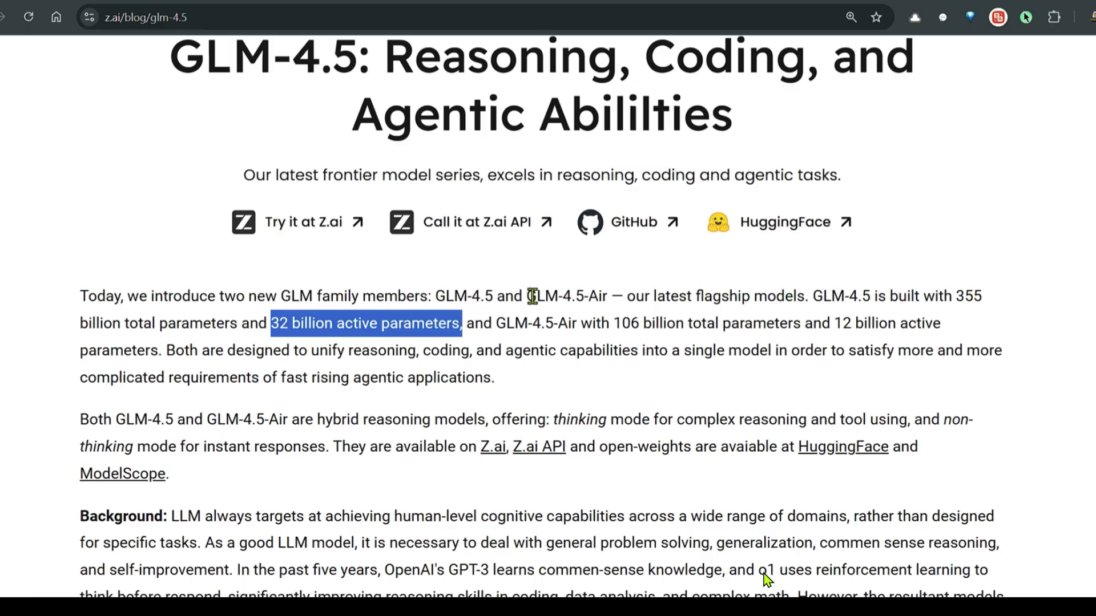
Step: Highlight the GLM-4.5-Air model name and the unified reasoning, coding and agentic claim
{"action": "left_click_drag", "start_coordinate": [527, 294], "coordinate": [921, 323]}
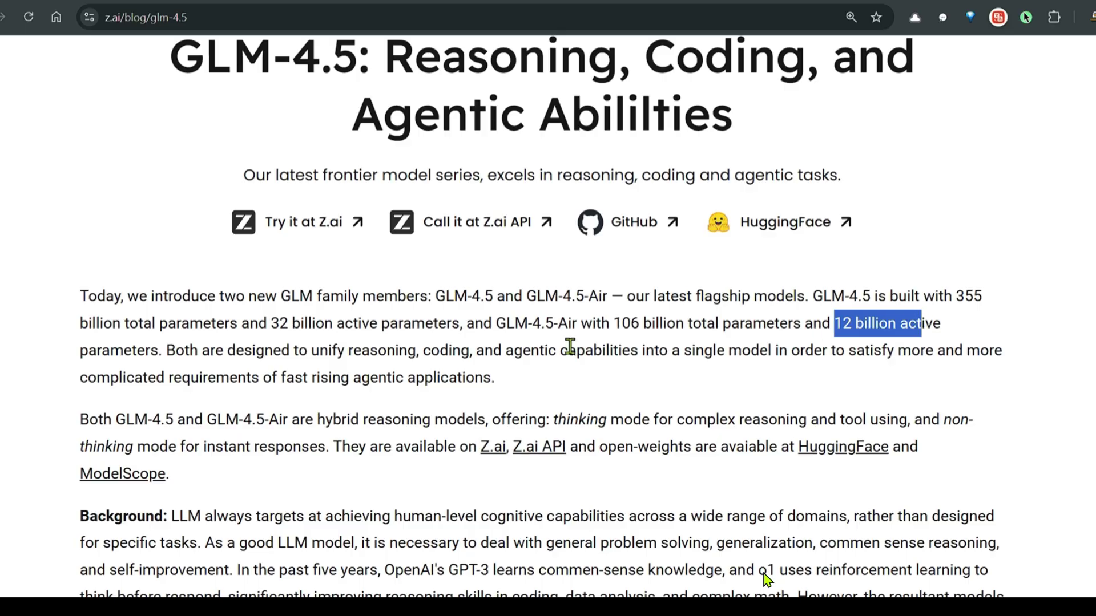
{"action": "left_click", "coordinate": [350, 351]}
{"action": "left_click_drag", "start_coordinate": [349, 352], "coordinate": [773, 350]}
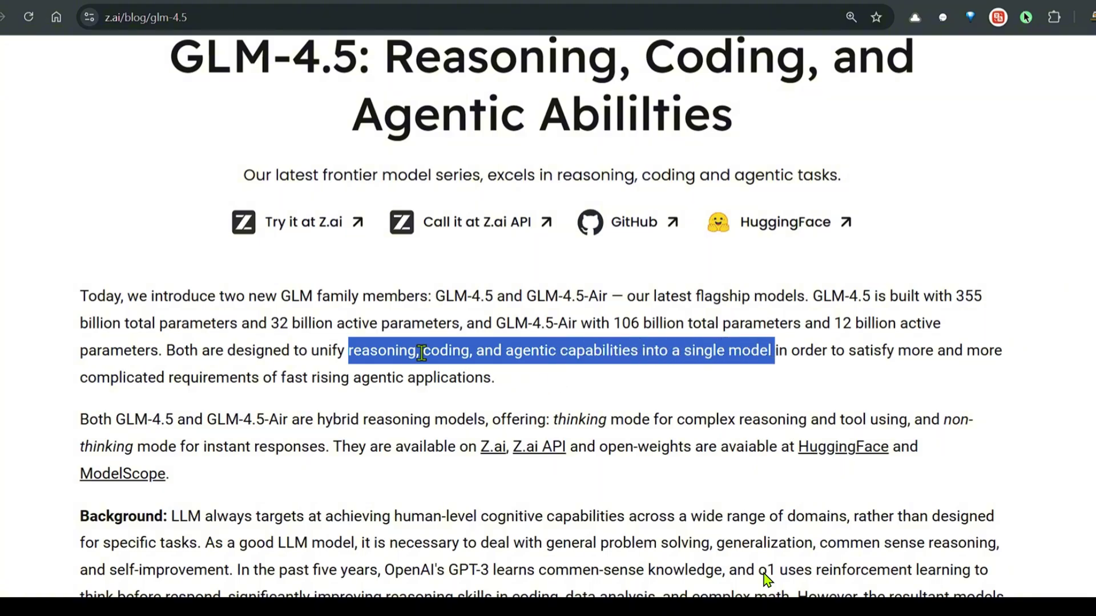
Step: Highlight the thinking-mode description and the non-thinking mode for instant responses
{"action": "scroll", "coordinate": [433, 343], "scroll_direction": "down", "scroll_amount": 1}
{"action": "scroll", "coordinate": [434, 343], "scroll_direction": "down", "scroll_amount": 2}
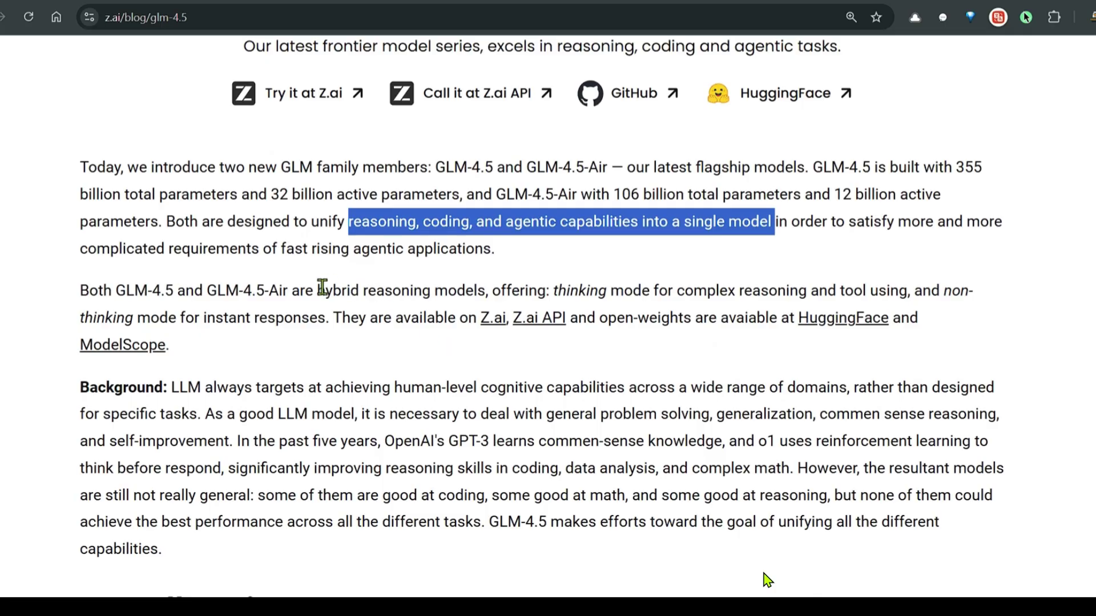
{"action": "left_click_drag", "start_coordinate": [550, 291], "coordinate": [661, 293]}
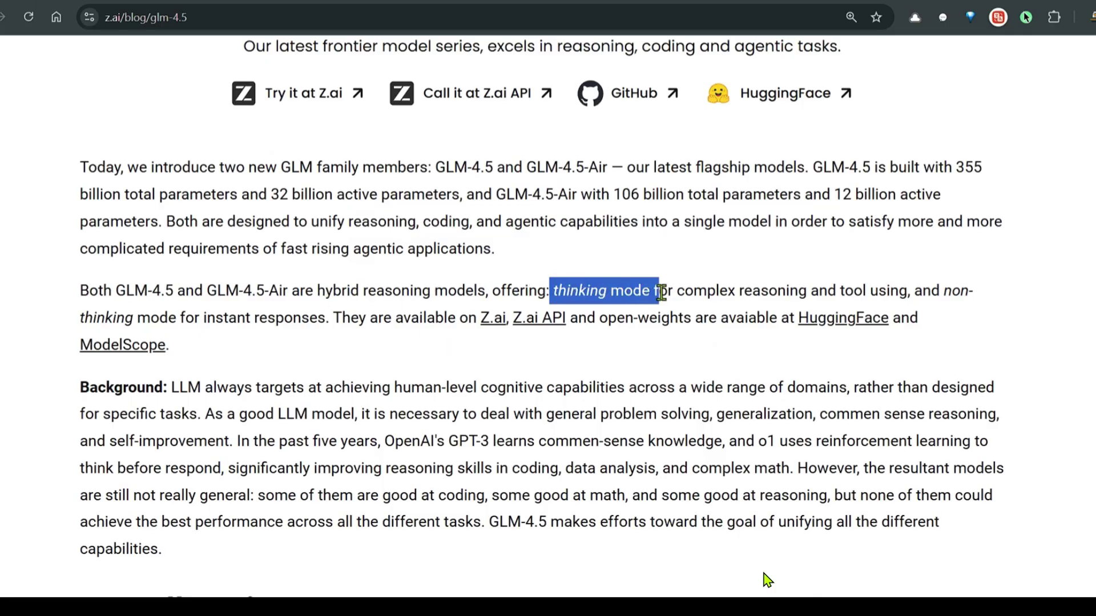
{"action": "left_click_drag", "start_coordinate": [314, 291], "coordinate": [890, 292]}
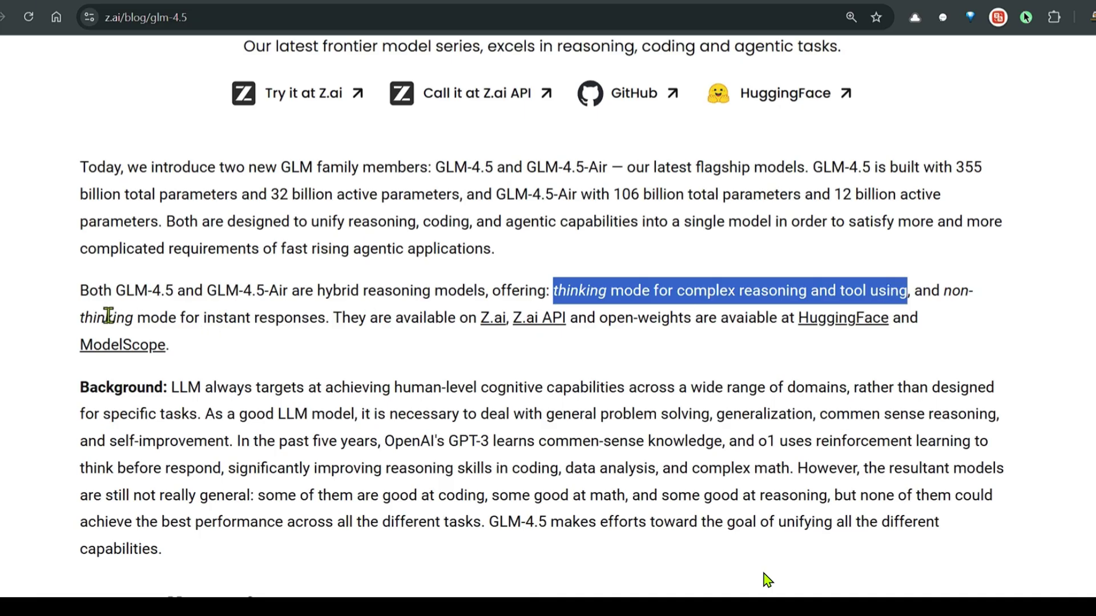
{"action": "left_click_drag", "start_coordinate": [106, 318], "coordinate": [334, 316]}
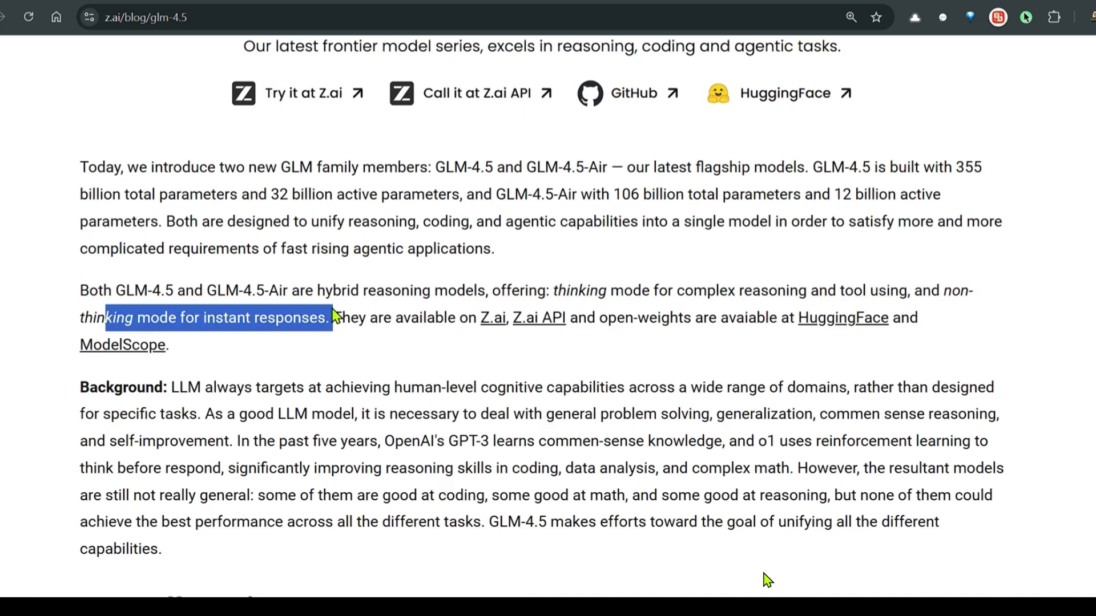
Step: Clear the highlight and scroll down to the Background paragraph and Overall Performance heading
{"action": "scroll", "coordinate": [461, 282], "scroll_direction": "up", "scroll_amount": 2}
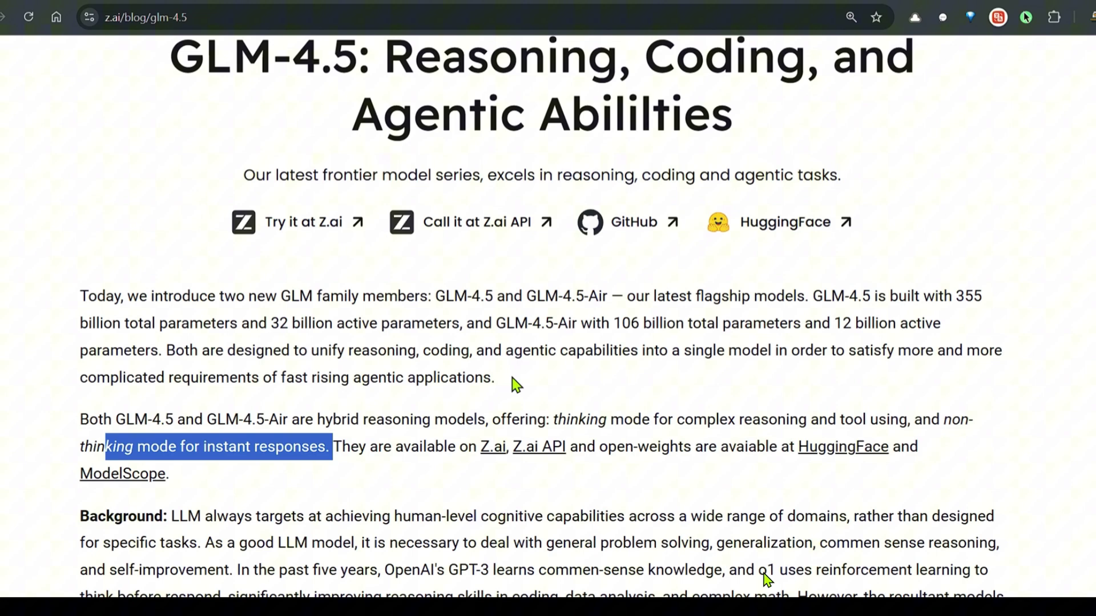
{"action": "left_click", "coordinate": [463, 373]}
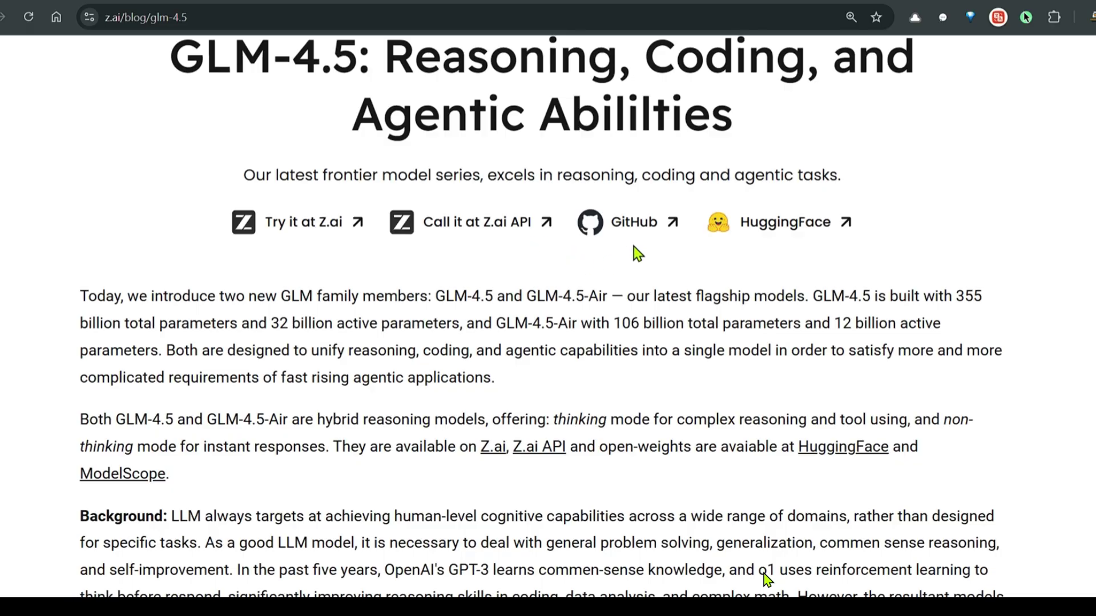
{"action": "scroll", "coordinate": [712, 344], "scroll_direction": "down", "scroll_amount": 2}
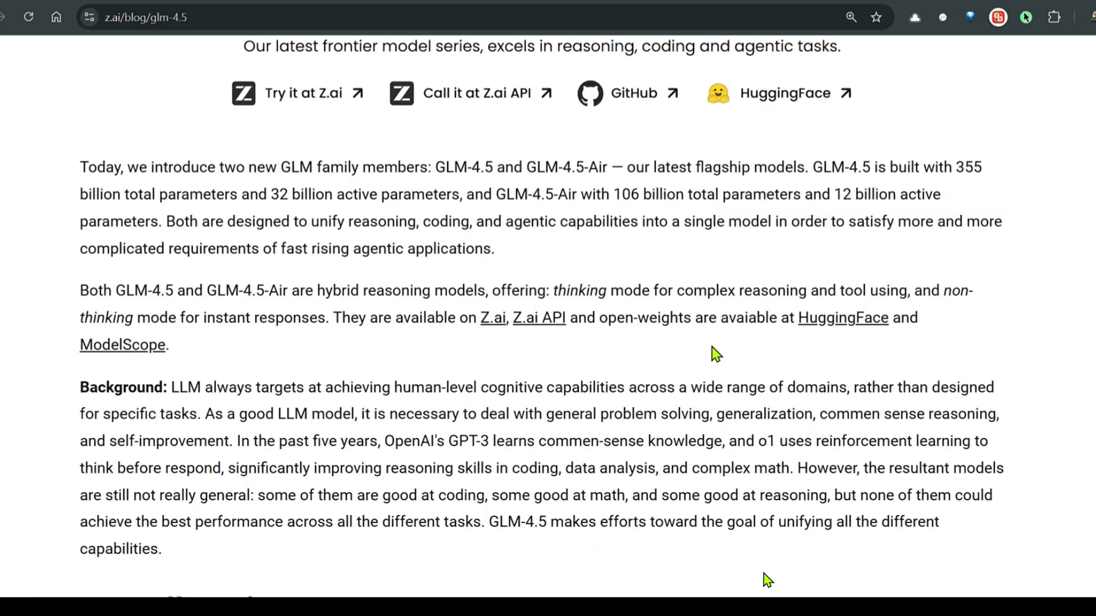
{"action": "scroll", "coordinate": [714, 354], "scroll_direction": "down", "scroll_amount": 2}
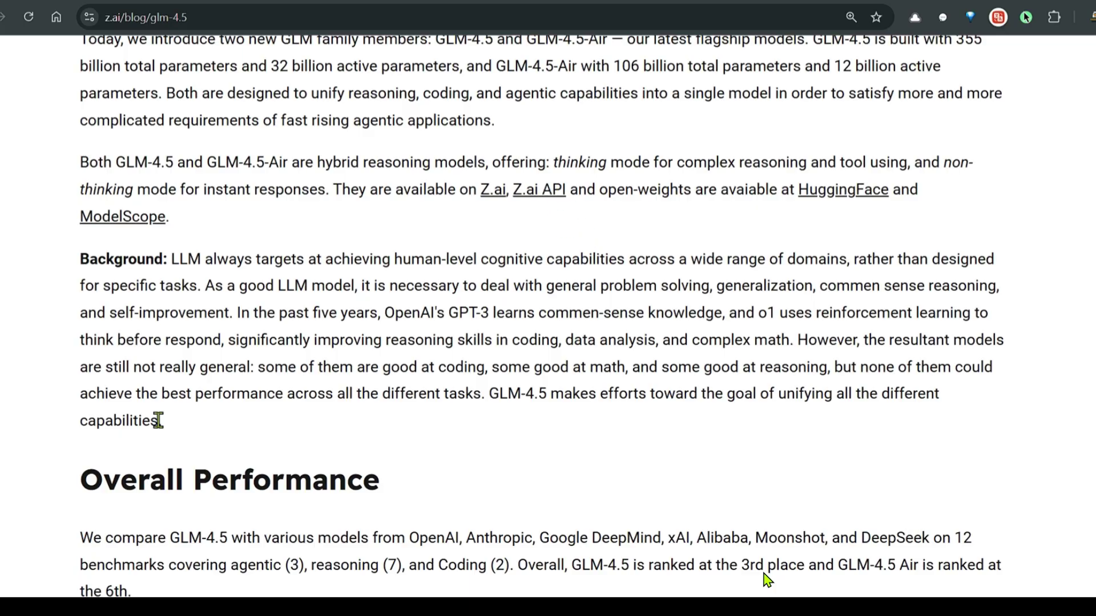
{"action": "left_click_drag", "start_coordinate": [171, 433], "coordinate": [169, 258]}
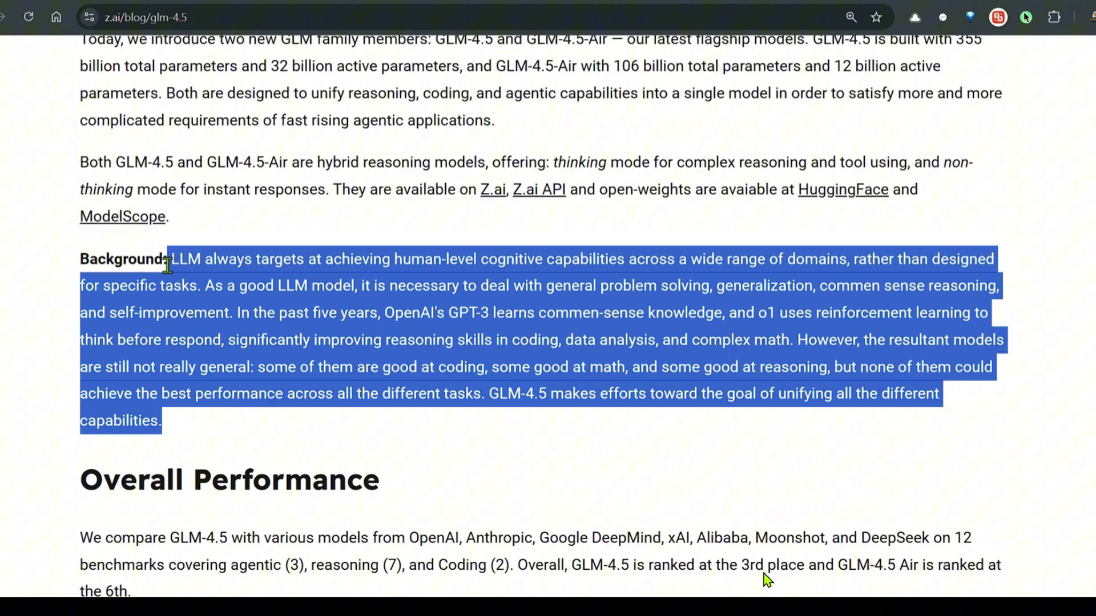
{"action": "left_click", "coordinate": [495, 303]}
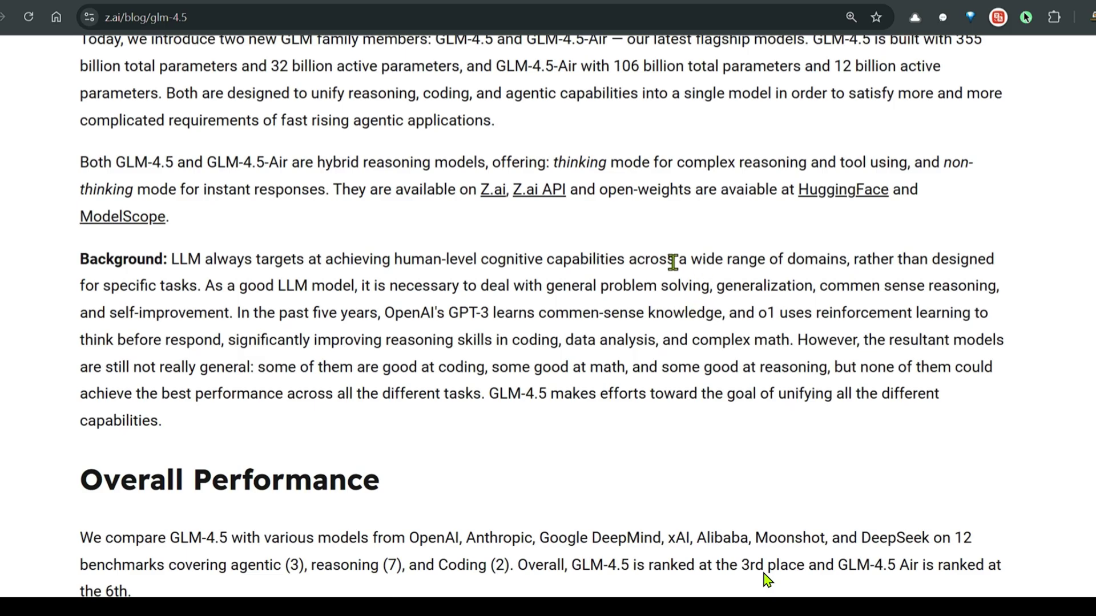
{"action": "left_click_drag", "start_coordinate": [667, 262], "coordinate": [848, 255]}
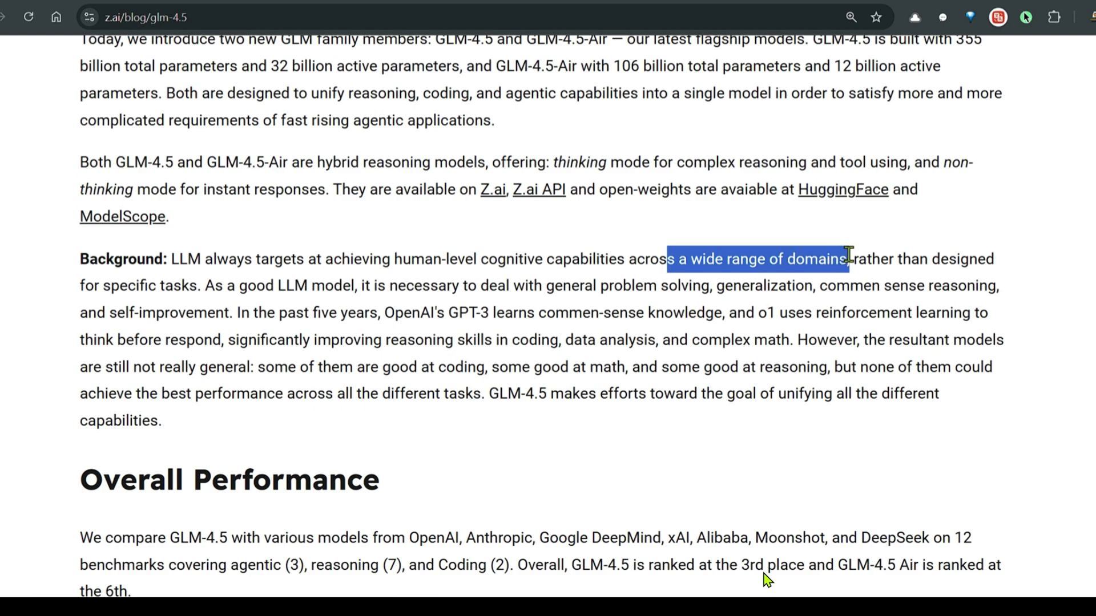
{"action": "left_click", "coordinate": [881, 260]}
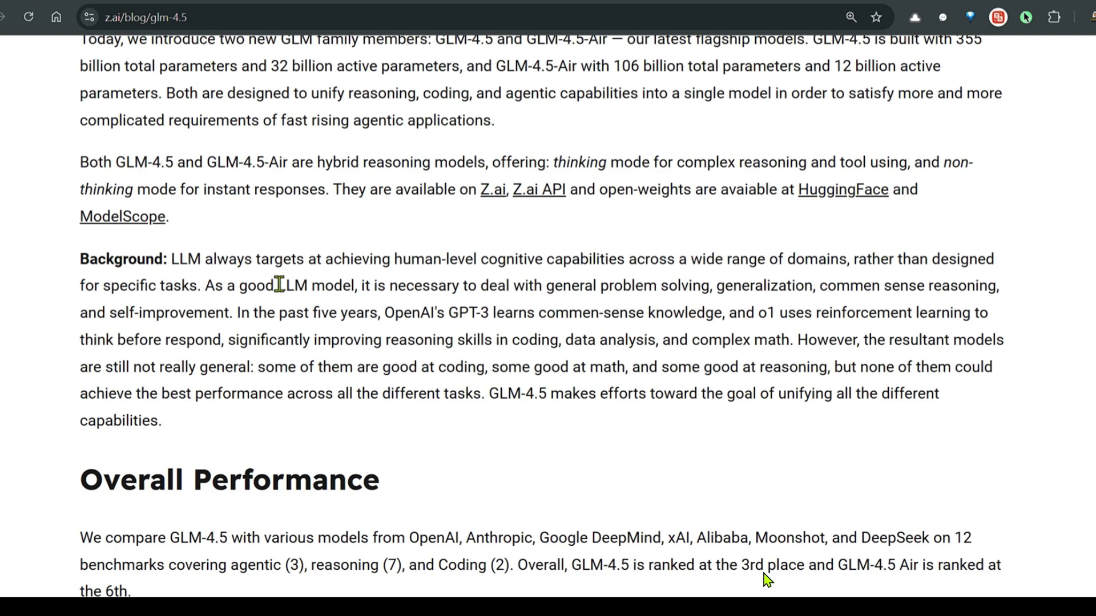
{"action": "scroll", "coordinate": [200, 291], "scroll_direction": "up", "scroll_amount": 2}
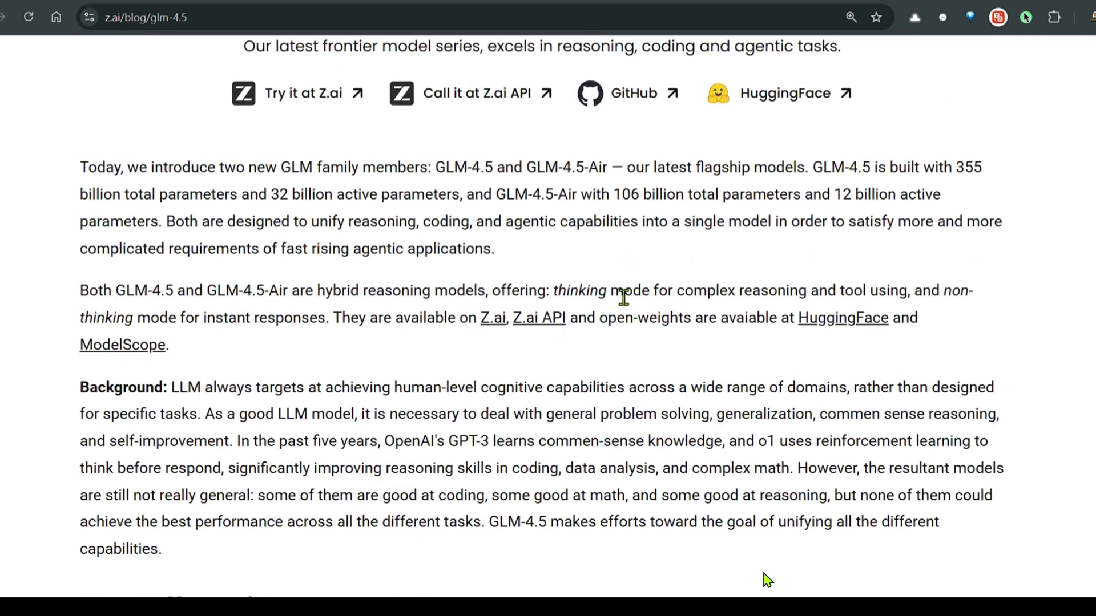
{"action": "scroll", "coordinate": [642, 290], "scroll_direction": "up", "scroll_amount": 2}
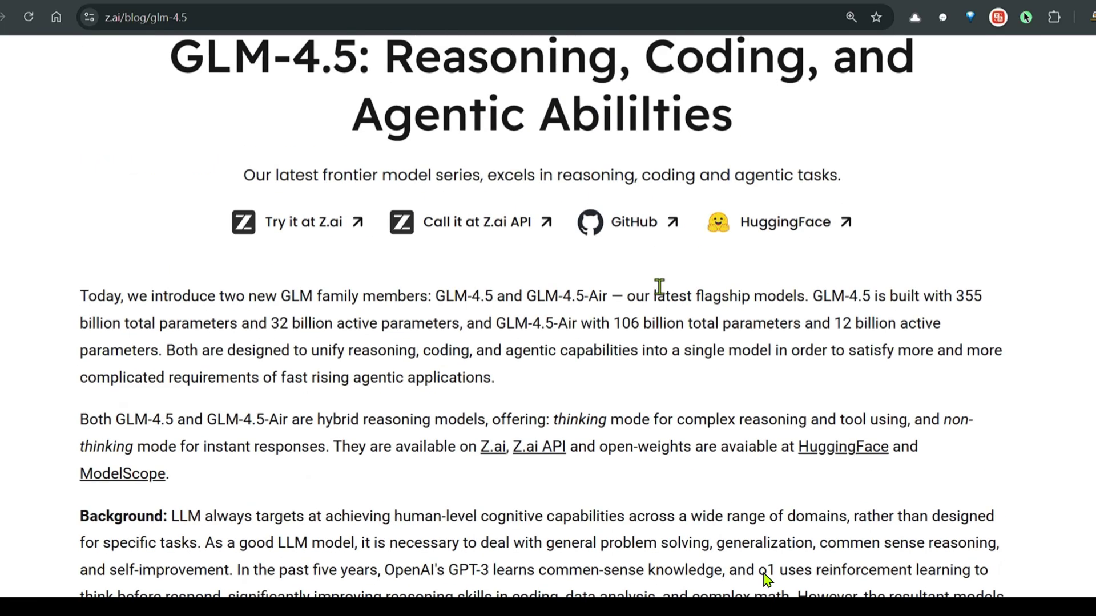
{"action": "scroll", "coordinate": [673, 293], "scroll_direction": "up", "scroll_amount": 2}
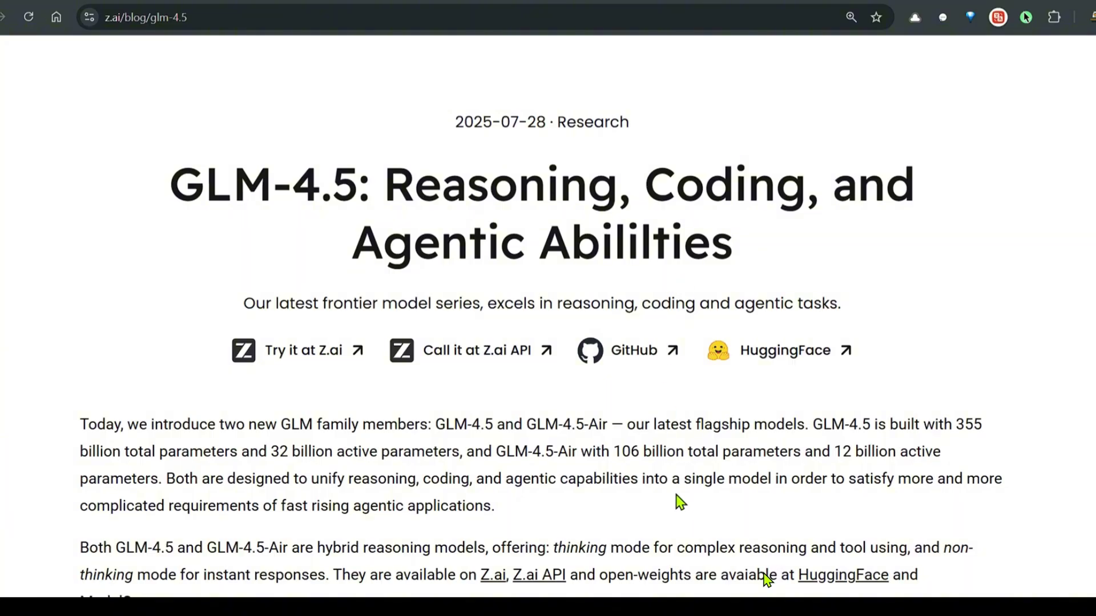
{"action": "scroll", "coordinate": [681, 431], "scroll_direction": "down", "scroll_amount": 4}
{"action": "scroll", "coordinate": [690, 410], "scroll_direction": "up", "scroll_amount": 4}
{"action": "left_click_drag", "start_coordinate": [384, 189], "coordinate": [734, 244]}
{"action": "scroll", "coordinate": [1020, 302], "scroll_direction": "down", "scroll_amount": 6}
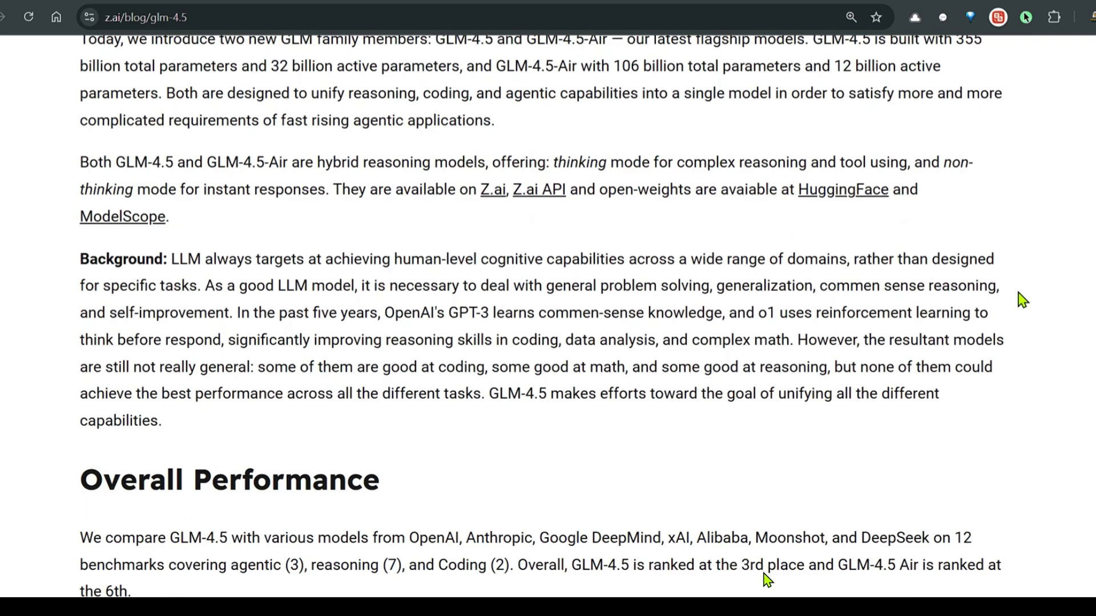
Step: Highlight the agentic, reasoning and coding benchmark counts, then reach the 58.1/68.8/50.9 category charts
{"action": "scroll", "coordinate": [860, 351], "scroll_direction": "down", "scroll_amount": 6}
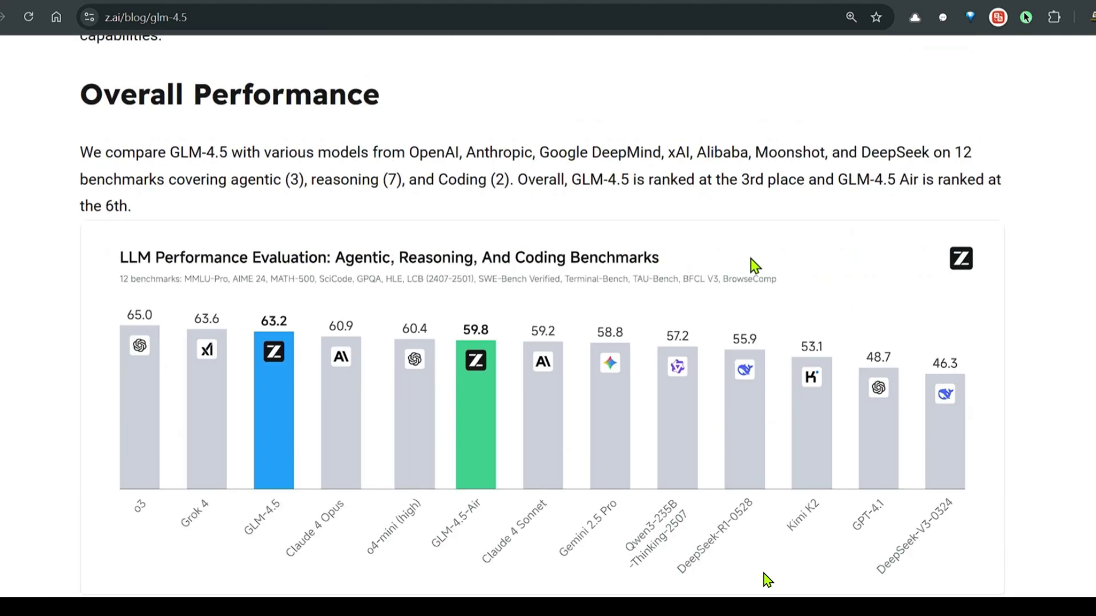
{"action": "scroll", "coordinate": [763, 230], "scroll_direction": "down", "scroll_amount": 3}
{"action": "scroll", "coordinate": [779, 228], "scroll_direction": "up", "scroll_amount": 3}
{"action": "left_click_drag", "start_coordinate": [231, 179], "coordinate": [514, 188]}
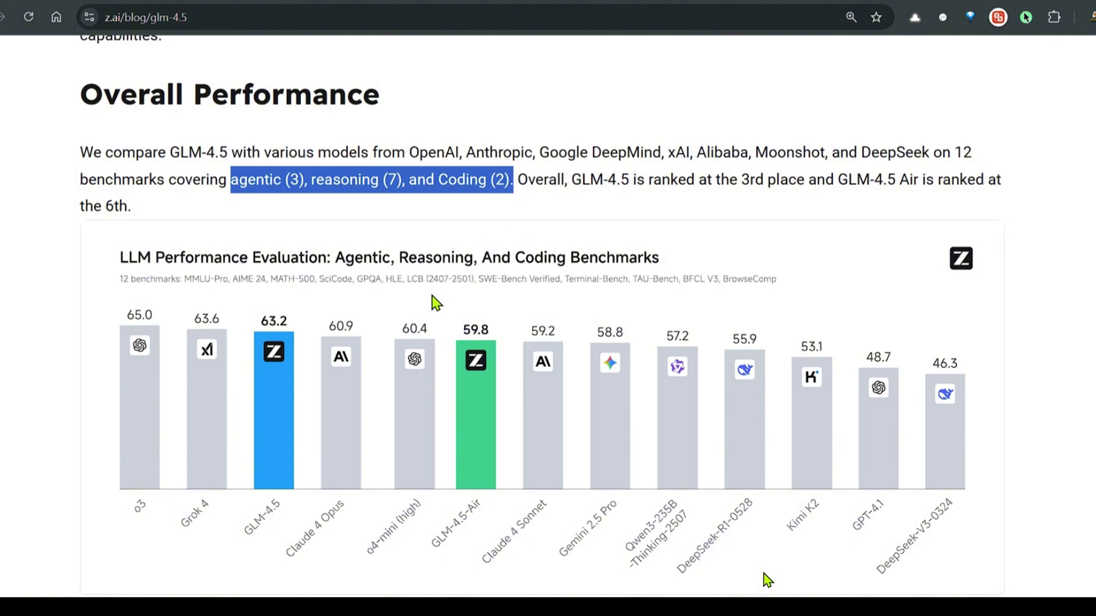
{"action": "scroll", "coordinate": [435, 303], "scroll_direction": "down", "scroll_amount": 2}
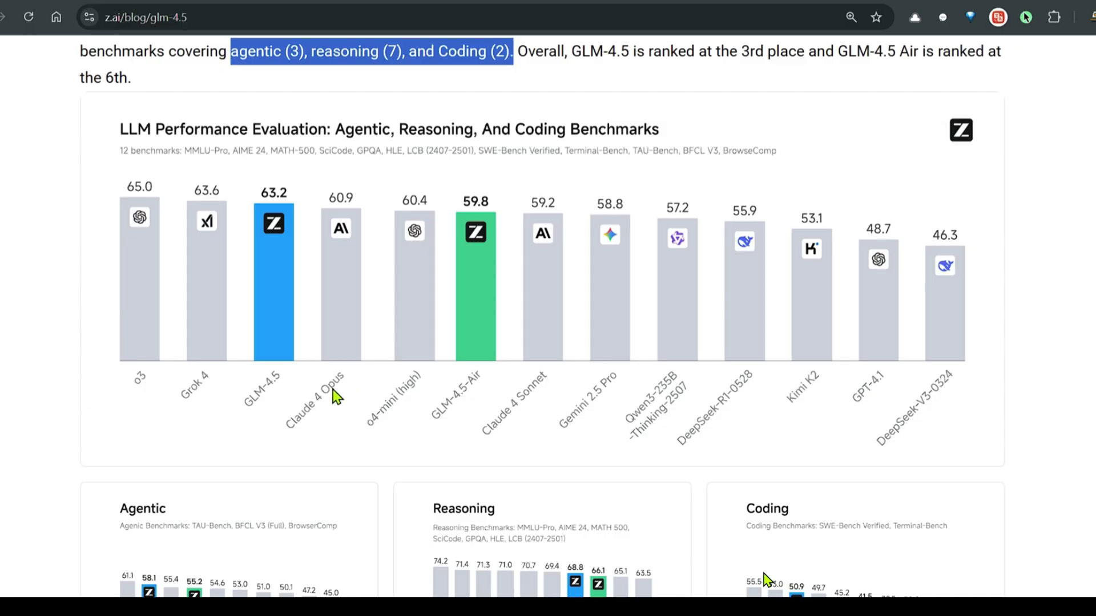
{"action": "scroll", "coordinate": [481, 310], "scroll_direction": "down", "scroll_amount": 5}
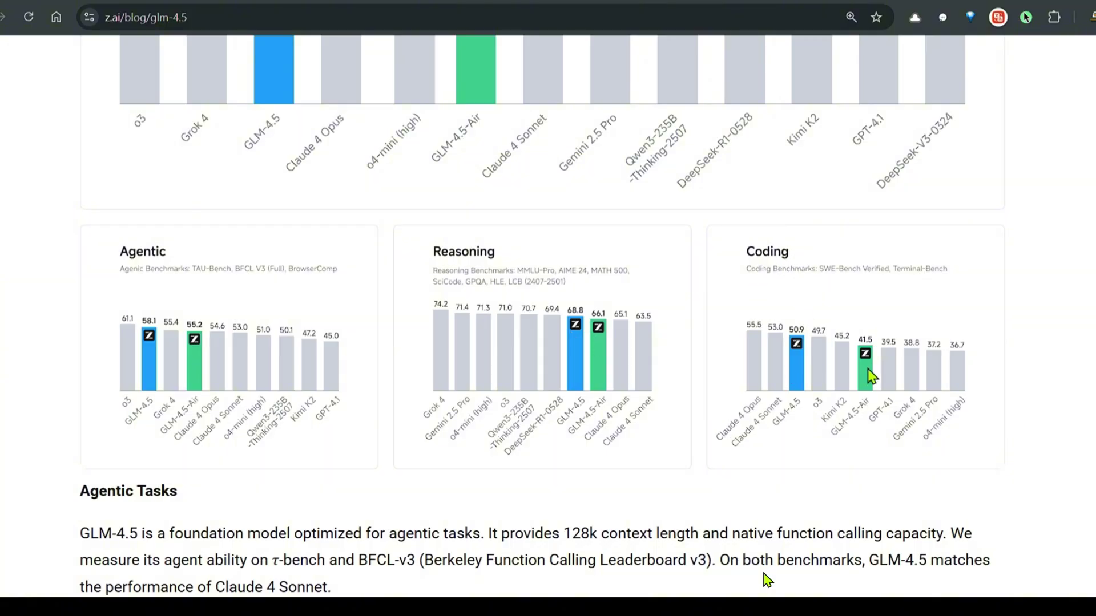
Step: Scroll past the TAU-Bench and SWE-bench charts to GLM-4.5's 90.6% tool-calling success chart
{"action": "scroll", "coordinate": [768, 250], "scroll_direction": "down", "scroll_amount": 7}
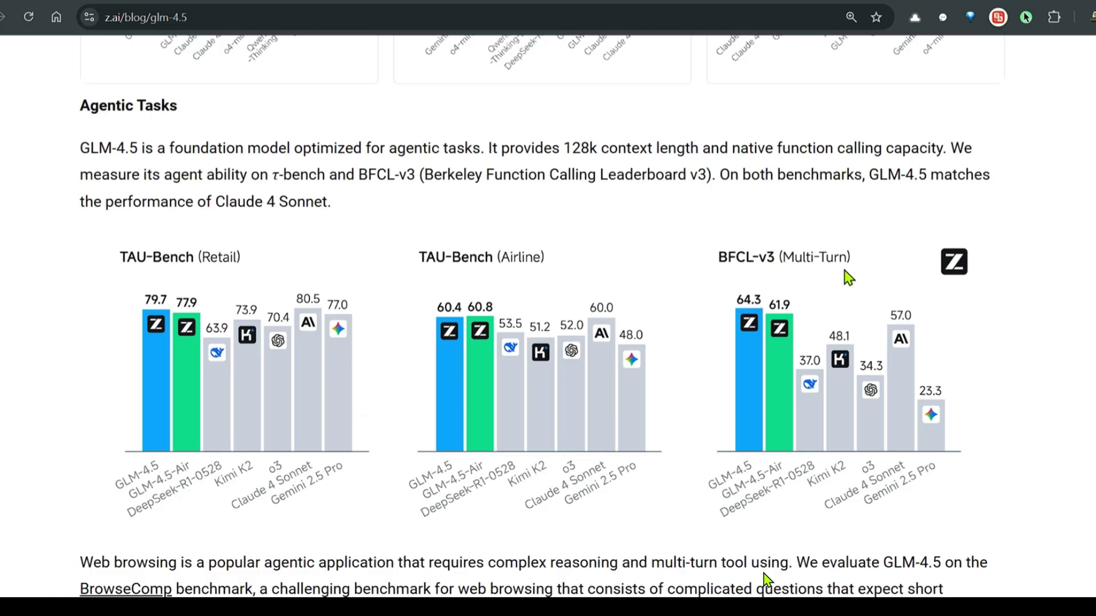
{"action": "scroll", "coordinate": [420, 237], "scroll_direction": "down", "scroll_amount": 10}
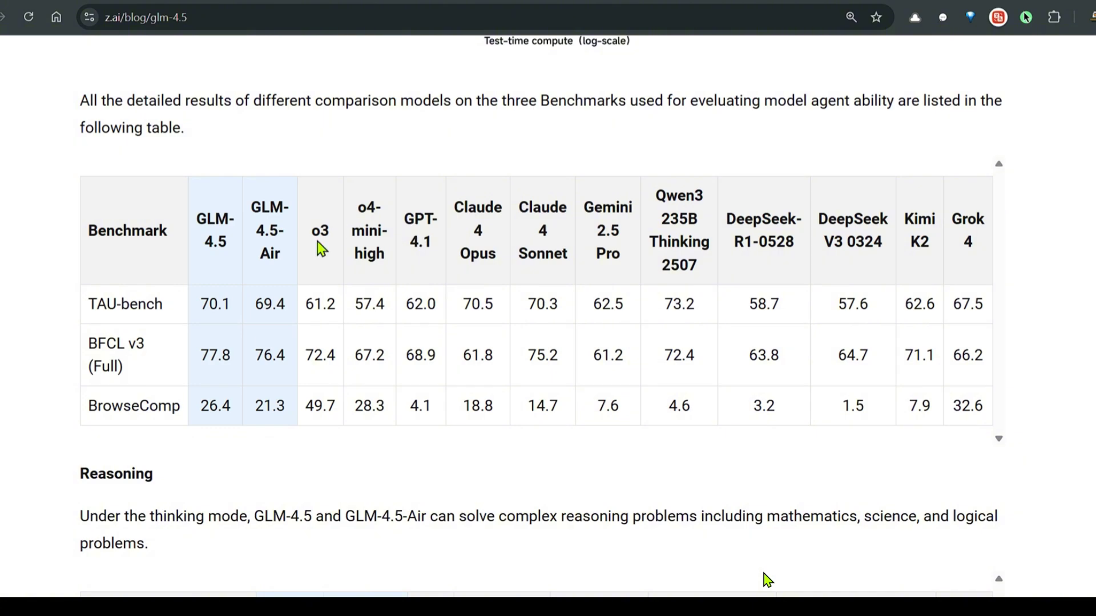
{"action": "scroll", "coordinate": [636, 220], "scroll_direction": "down", "scroll_amount": 10}
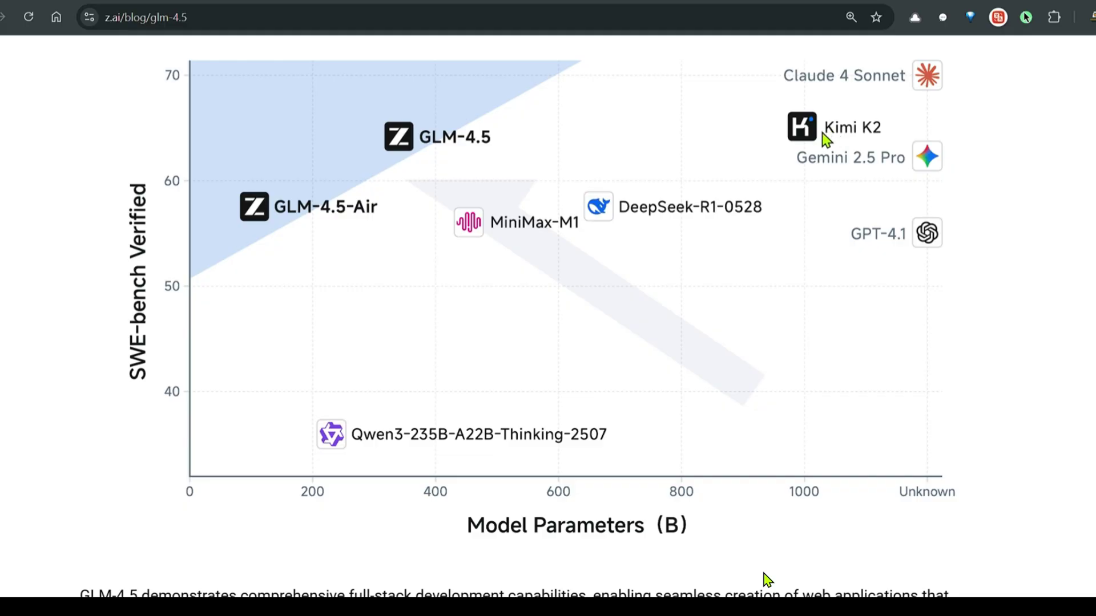
{"action": "scroll", "coordinate": [1041, 159], "scroll_direction": "down", "scroll_amount": 10}
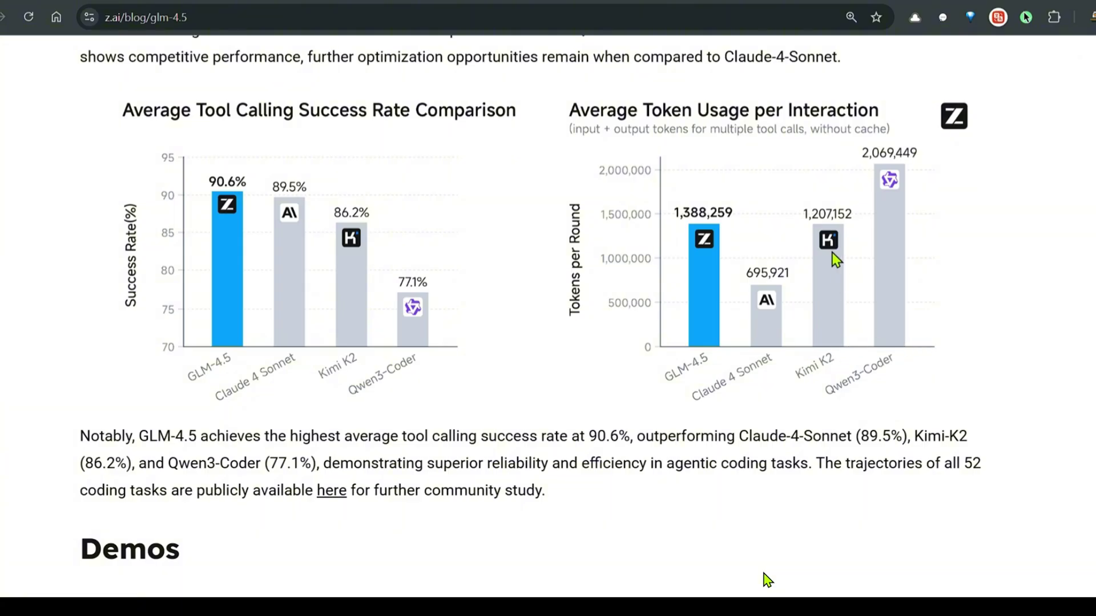
{"action": "scroll", "coordinate": [820, 232], "scroll_direction": "down", "scroll_amount": 7}
{"action": "key", "text": "ctrl+minus"}
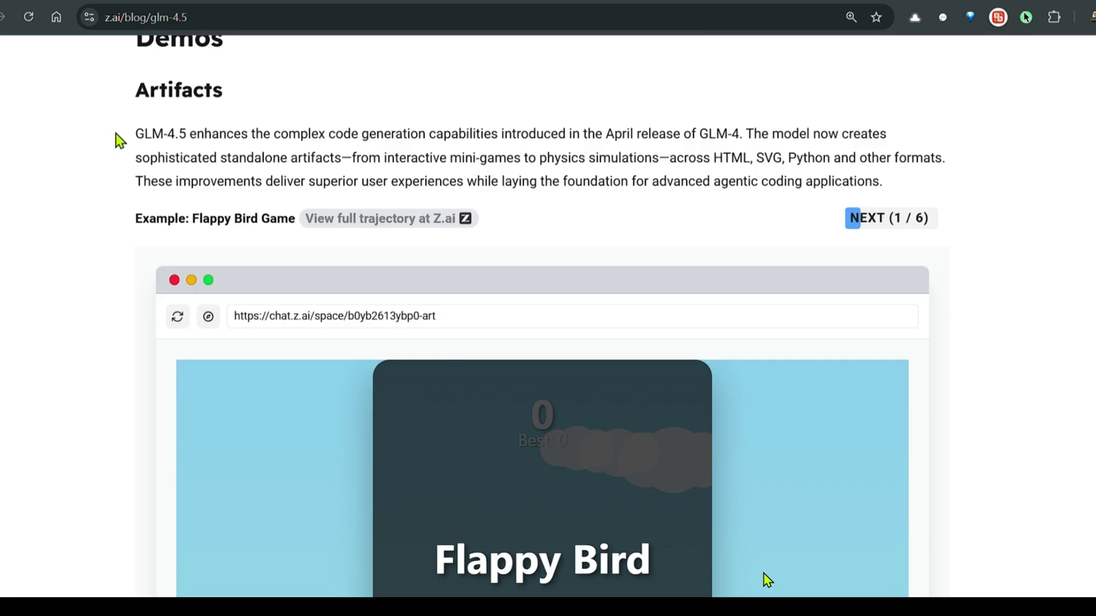
{"action": "left_click_drag", "start_coordinate": [135, 137], "coordinate": [632, 127]}
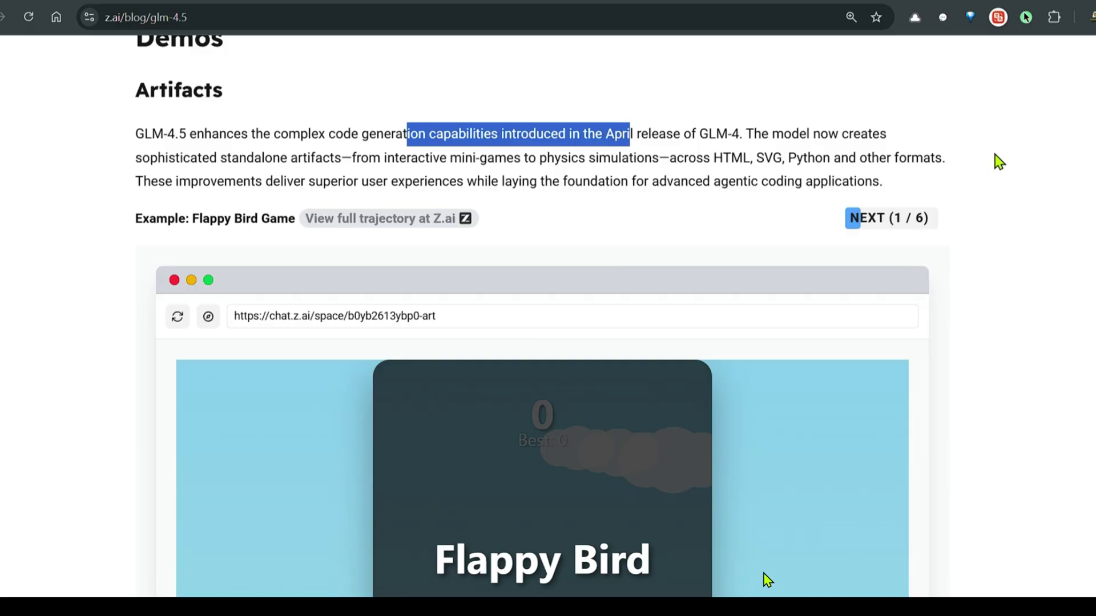
{"action": "scroll", "coordinate": [1004, 160], "scroll_direction": "down", "scroll_amount": 2}
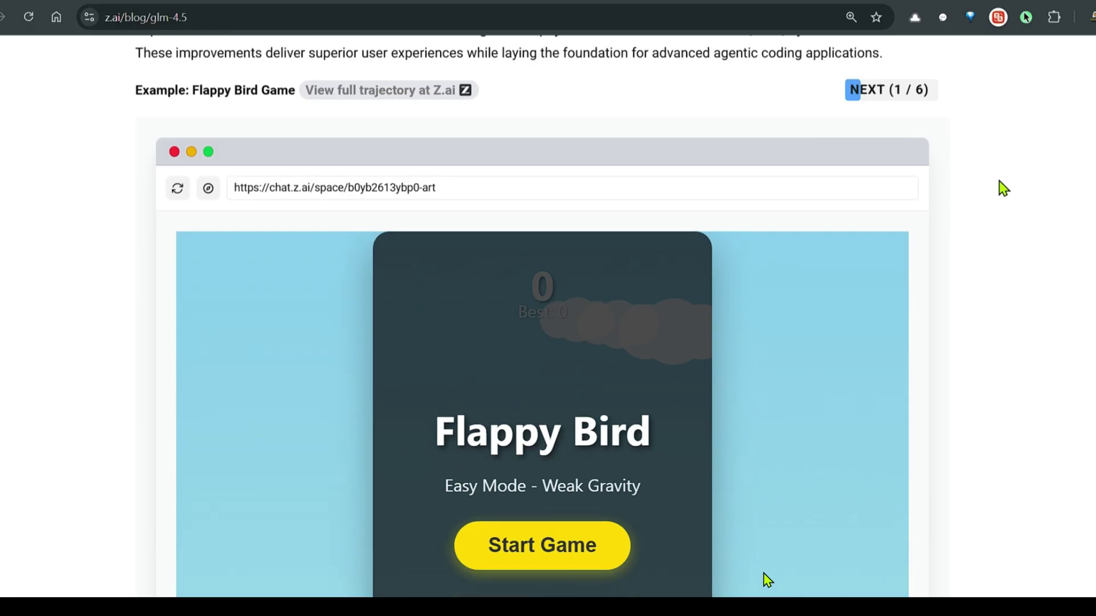
{"action": "scroll", "coordinate": [1044, 188], "scroll_direction": "down", "scroll_amount": 3}
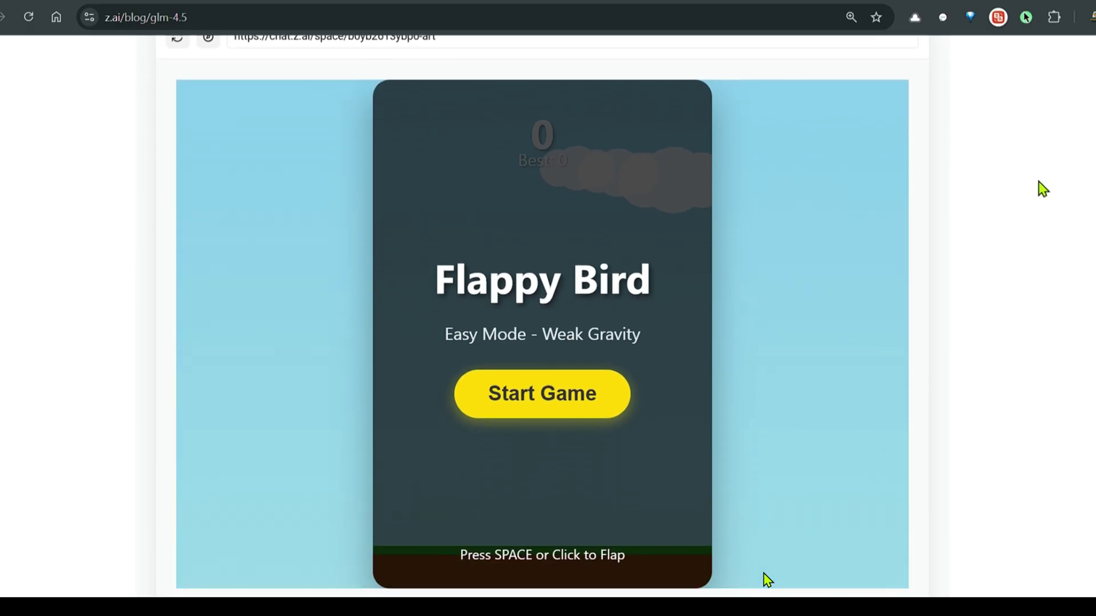
{"action": "scroll", "coordinate": [1043, 188], "scroll_direction": "up", "scroll_amount": 1}
{"action": "scroll", "coordinate": [1043, 189], "scroll_direction": "down", "scroll_amount": 1}
{"action": "scroll", "coordinate": [521, 215], "scroll_direction": "up", "scroll_amount": 4}
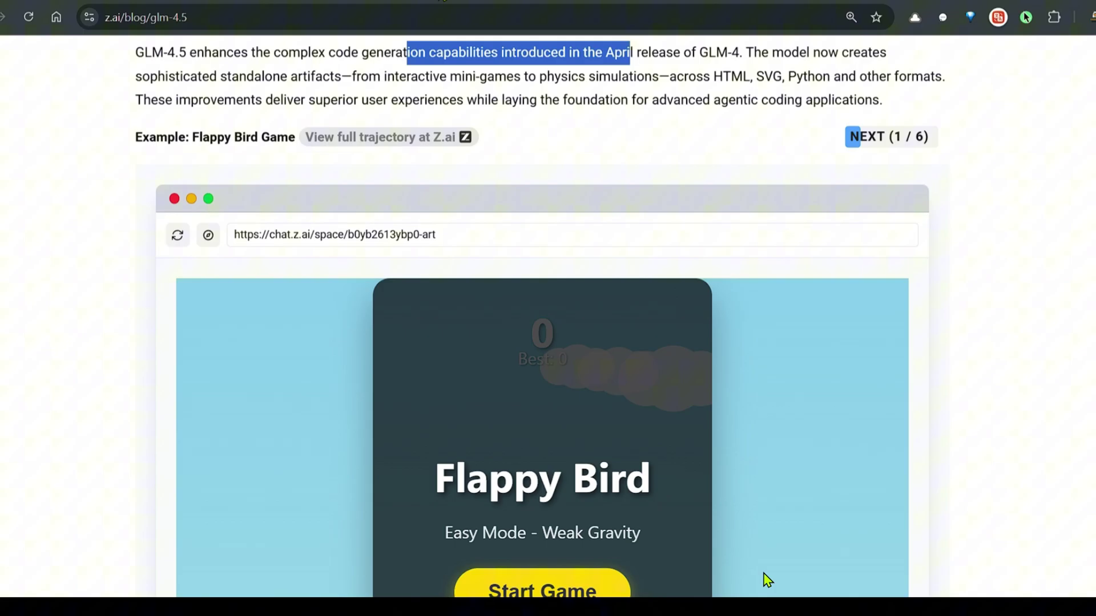
Step: Open the full Flappy Bird chat trajectory and skim its prompt, highlighting the ending
{"action": "left_click", "coordinate": [456, 1]}
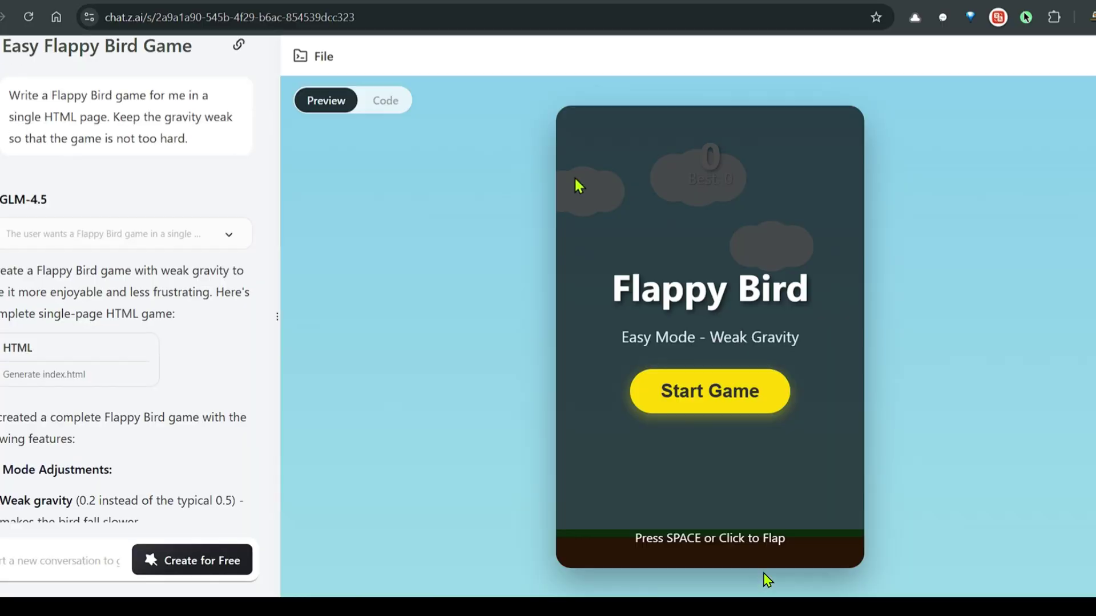
{"action": "scroll", "coordinate": [91, 306], "scroll_direction": "up", "scroll_amount": 4}
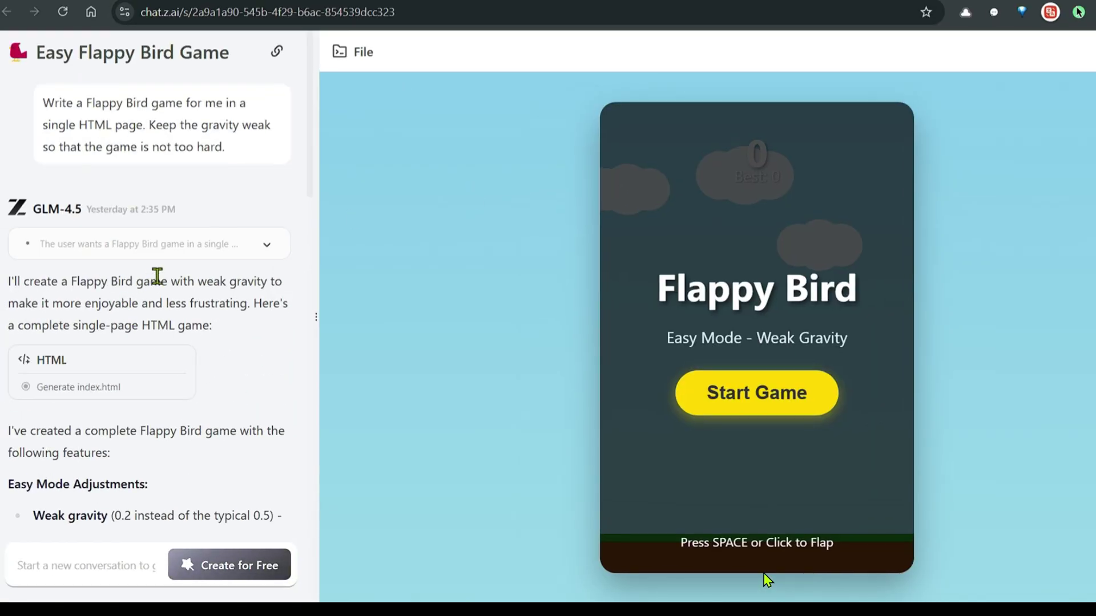
{"action": "scroll", "coordinate": [119, 277], "scroll_direction": "down", "scroll_amount": 15}
{"action": "scroll", "coordinate": [160, 284], "scroll_direction": "up", "scroll_amount": 15}
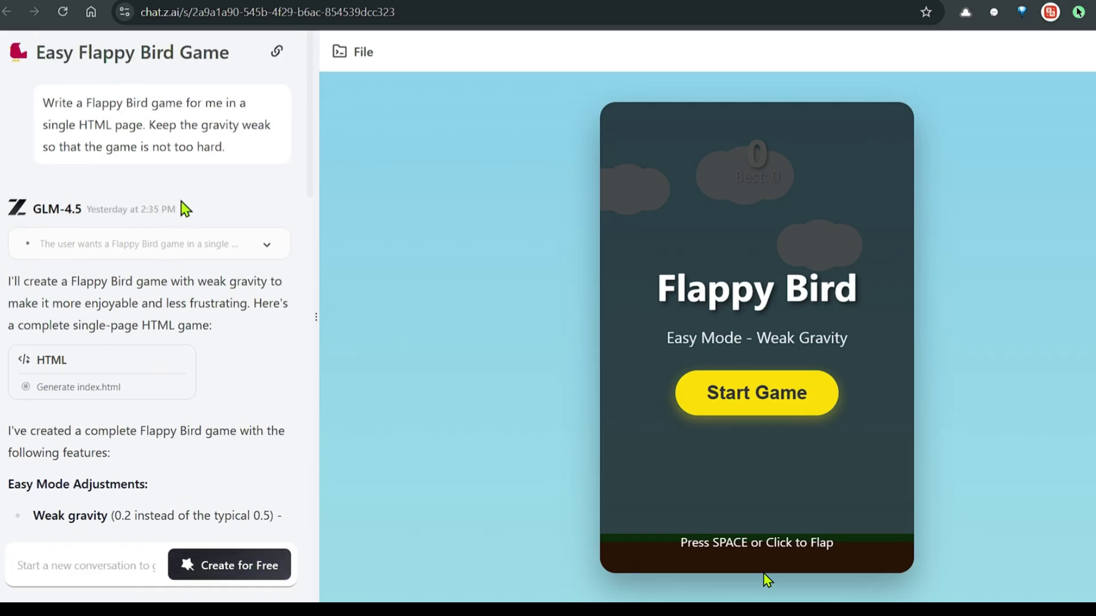
{"action": "scroll", "coordinate": [181, 264], "scroll_direction": "down", "scroll_amount": 10}
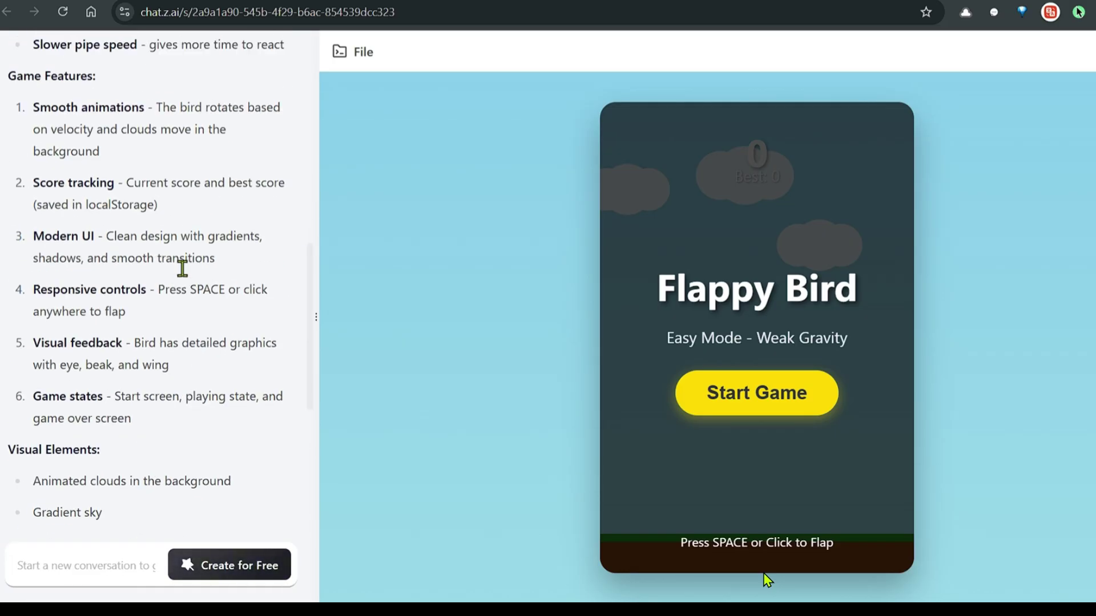
{"action": "scroll", "coordinate": [102, 115], "scroll_direction": "up", "scroll_amount": 10}
{"action": "left_click_drag", "start_coordinate": [59, 103], "coordinate": [238, 145]}
{"action": "left_click", "coordinate": [130, 135]}
{"action": "left_click", "coordinate": [238, 126]}
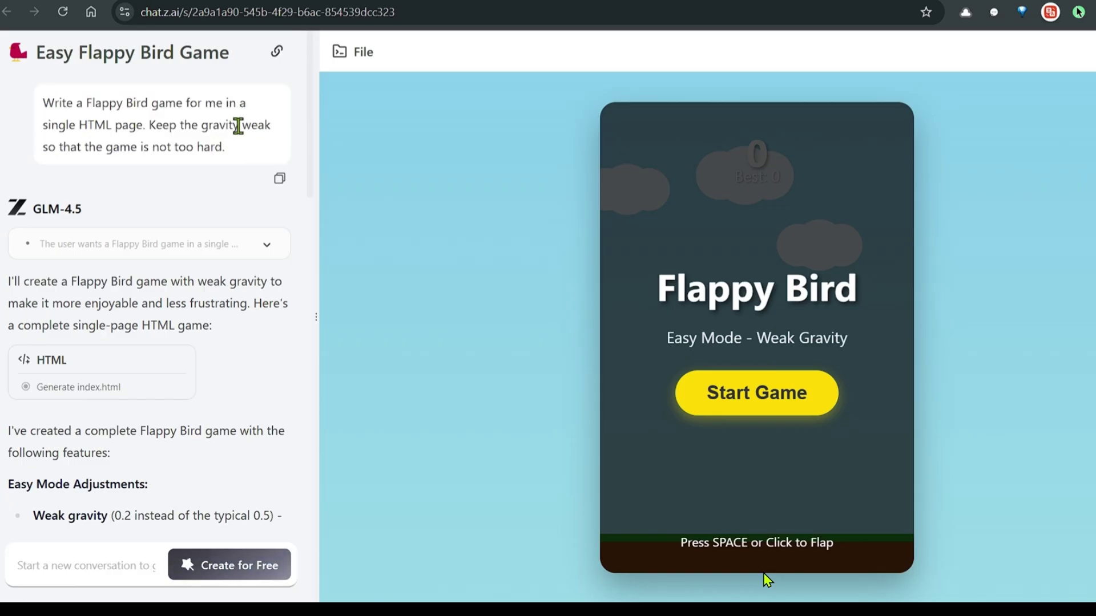
{"action": "left_click_drag", "start_coordinate": [82, 151], "coordinate": [238, 161]}
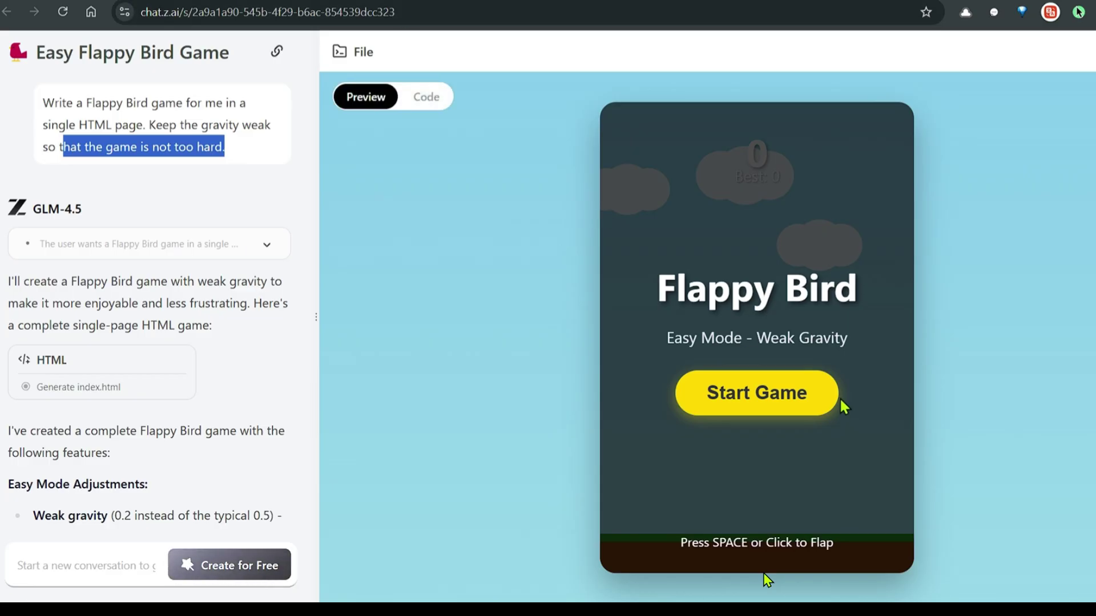
Step: Start the Flappy Bird game, restart after game over, and flap through pipes to score 3
{"action": "left_click", "coordinate": [751, 396]}
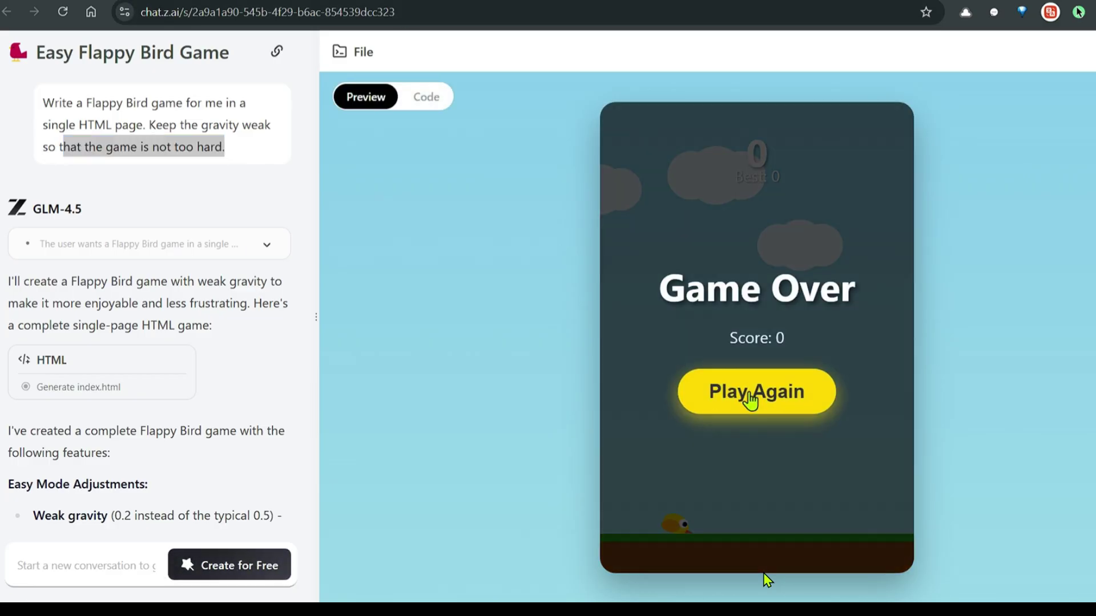
{"action": "left_click", "coordinate": [750, 399]}
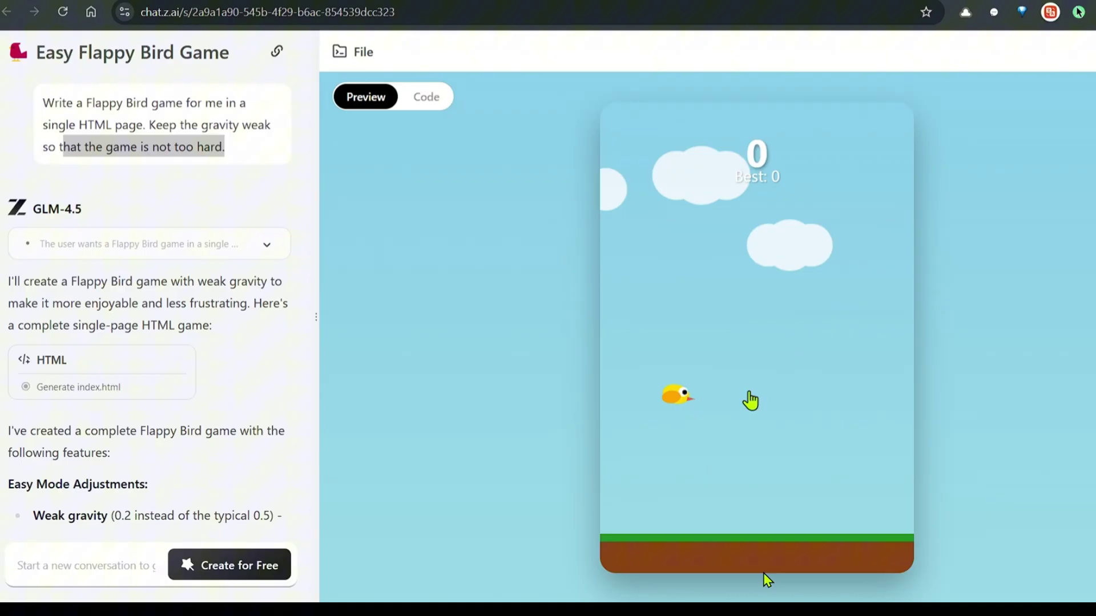
{"action": "left_click", "coordinate": [750, 399]}
{"action": "left_click", "coordinate": [750, 399]}
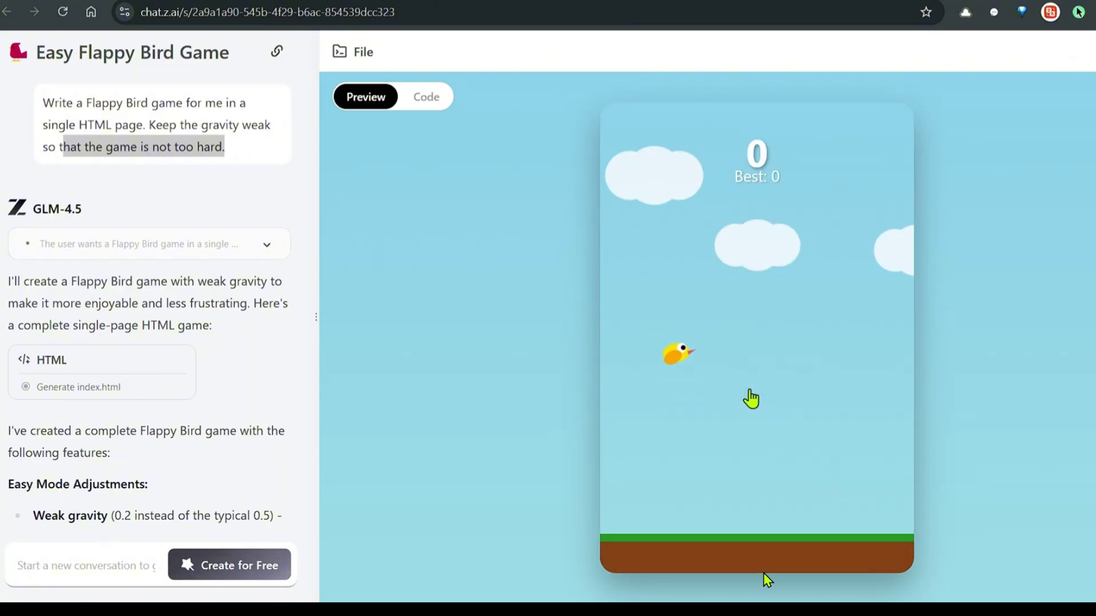
{"action": "left_click", "coordinate": [765, 397]}
{"action": "left_click", "coordinate": [782, 402]}
{"action": "left_click", "coordinate": [789, 408]}
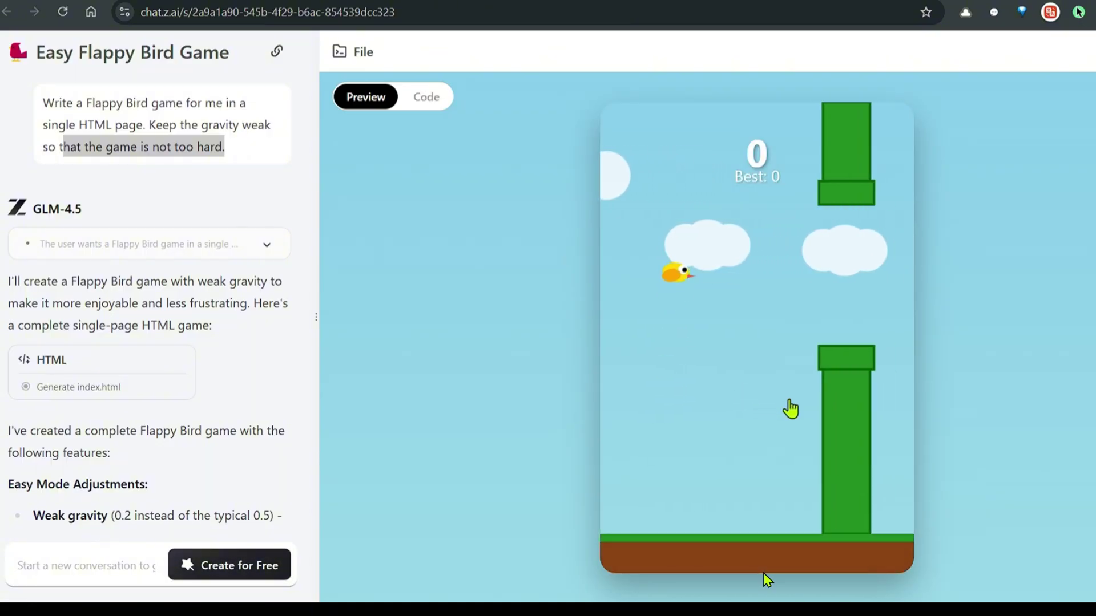
{"action": "left_click", "coordinate": [790, 409]}
{"action": "left_click", "coordinate": [790, 408]}
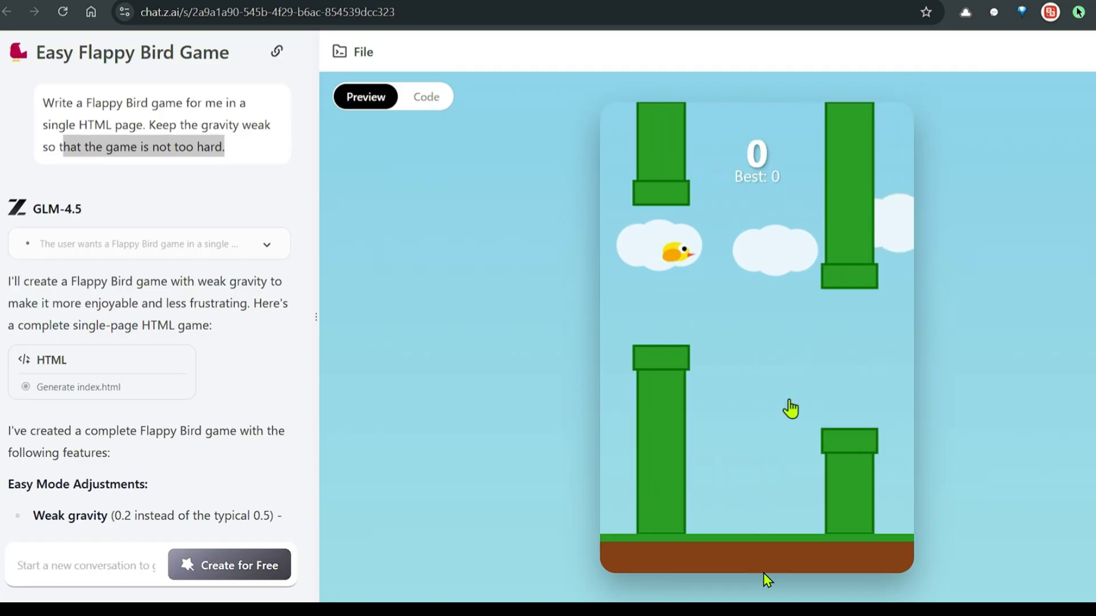
{"action": "left_click", "coordinate": [790, 409]}
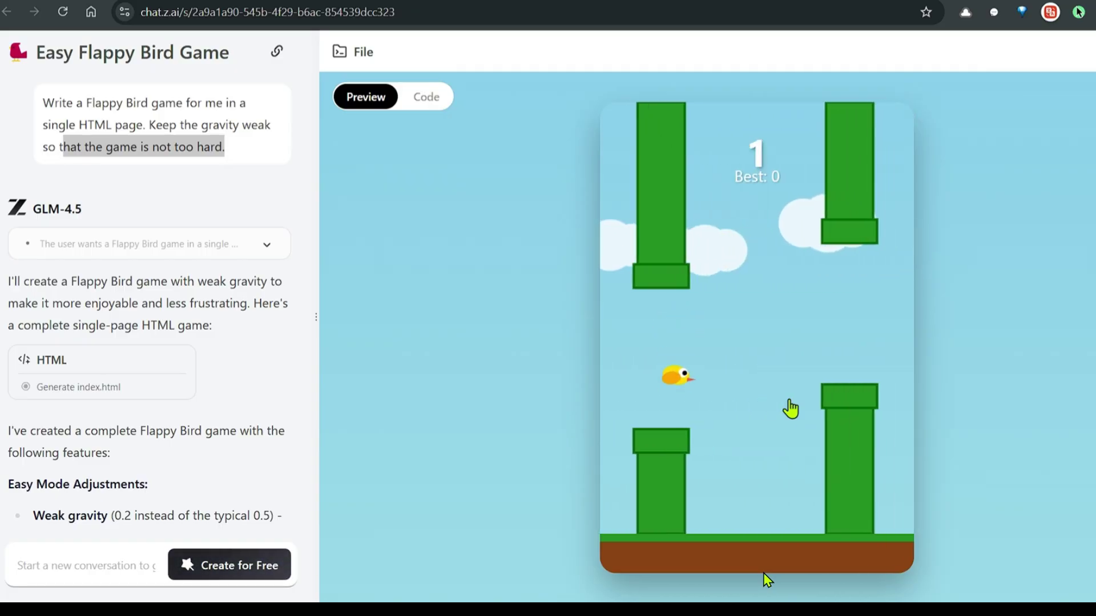
{"action": "left_click", "coordinate": [791, 408]}
{"action": "left_click", "coordinate": [790, 408]}
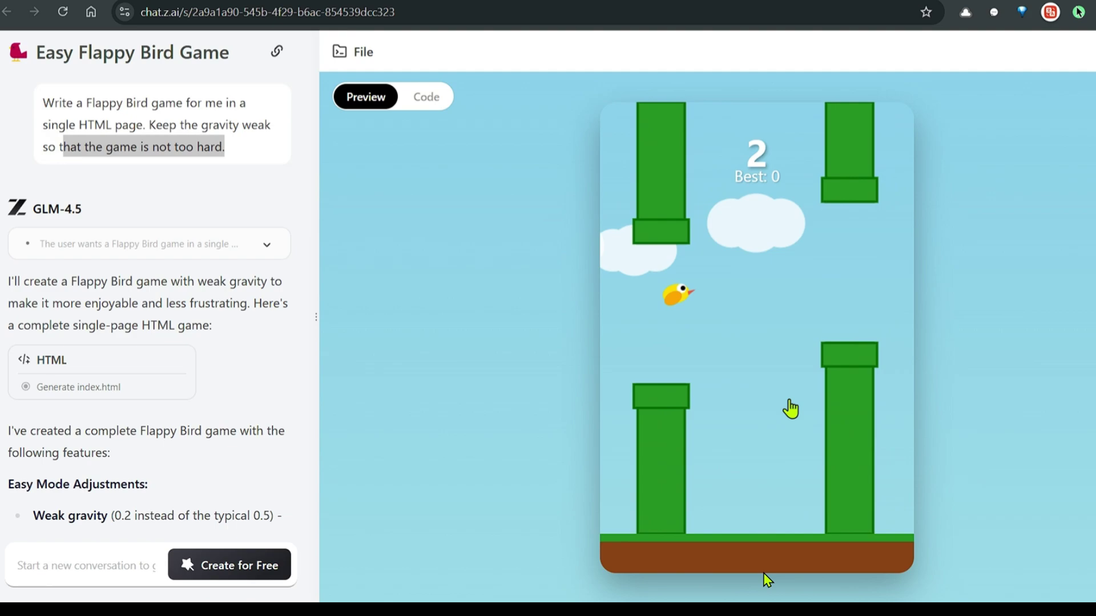
{"action": "left_click", "coordinate": [790, 409]}
{"action": "left_click", "coordinate": [791, 408]}
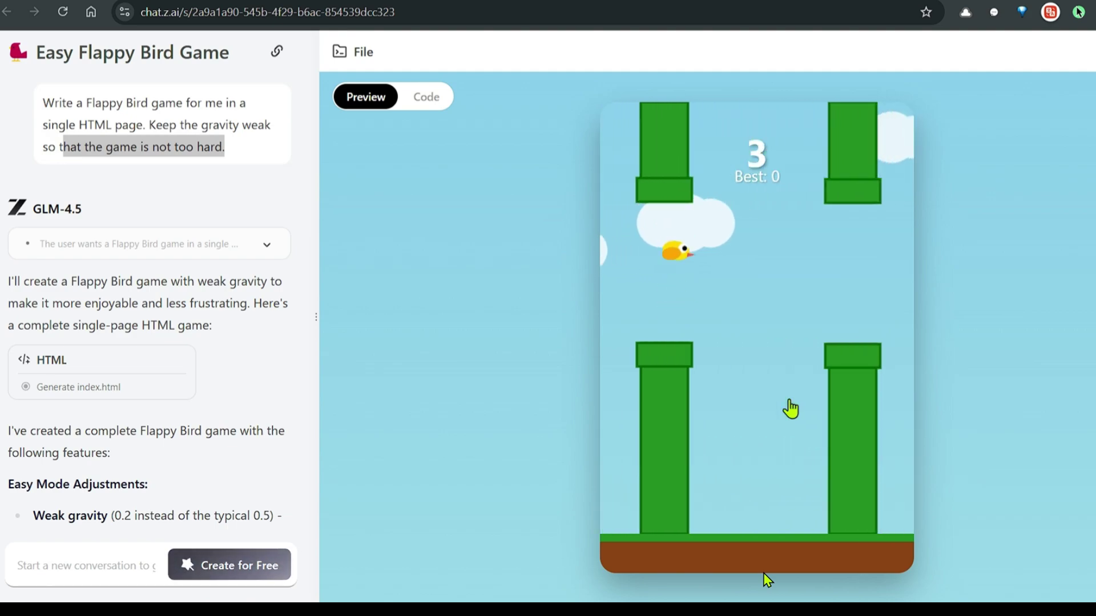
{"action": "left_click", "coordinate": [790, 409]}
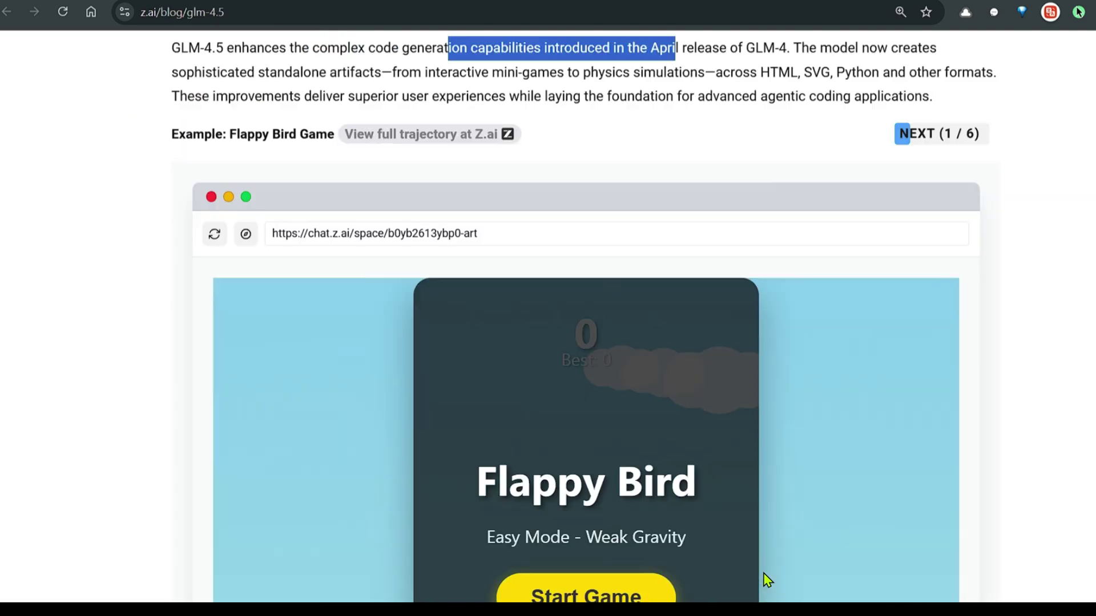
Step: Advance to the 3D First Person Maze Runner example and watch it walk through the maze
{"action": "left_click", "coordinate": [931, 137]}
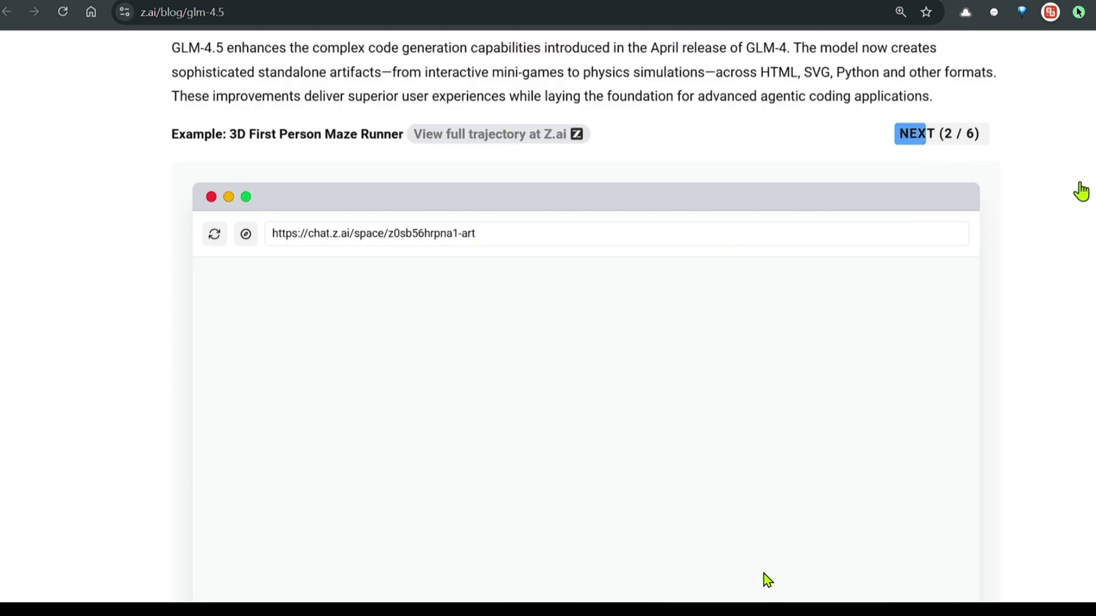
{"action": "scroll", "coordinate": [766, 580], "scroll_direction": "down", "scroll_amount": 2}
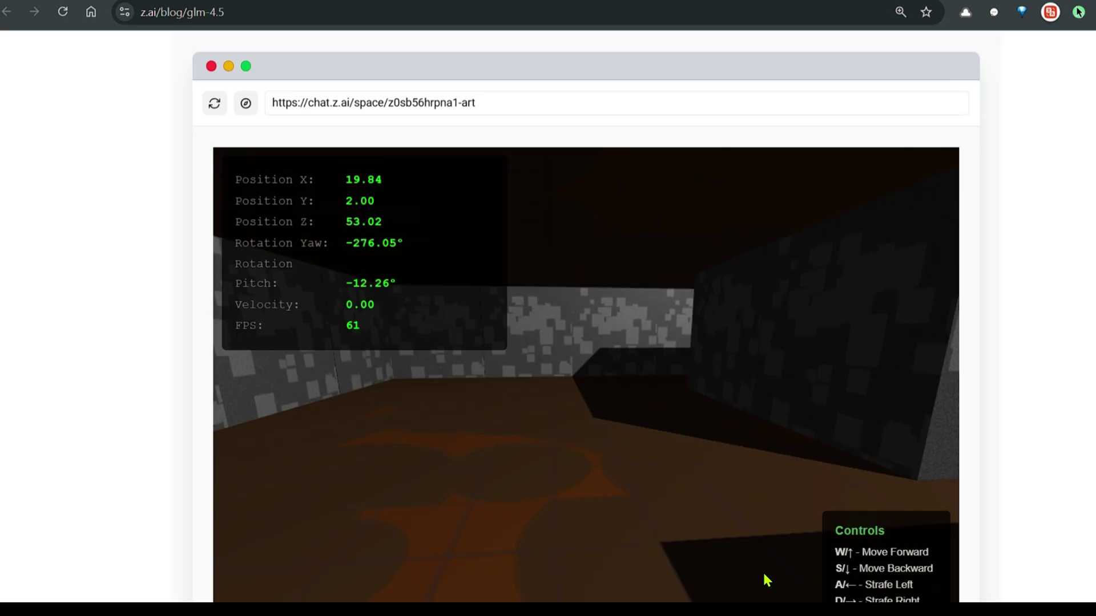
{"action": "scroll", "coordinate": [765, 575], "scroll_direction": "up", "scroll_amount": 5}
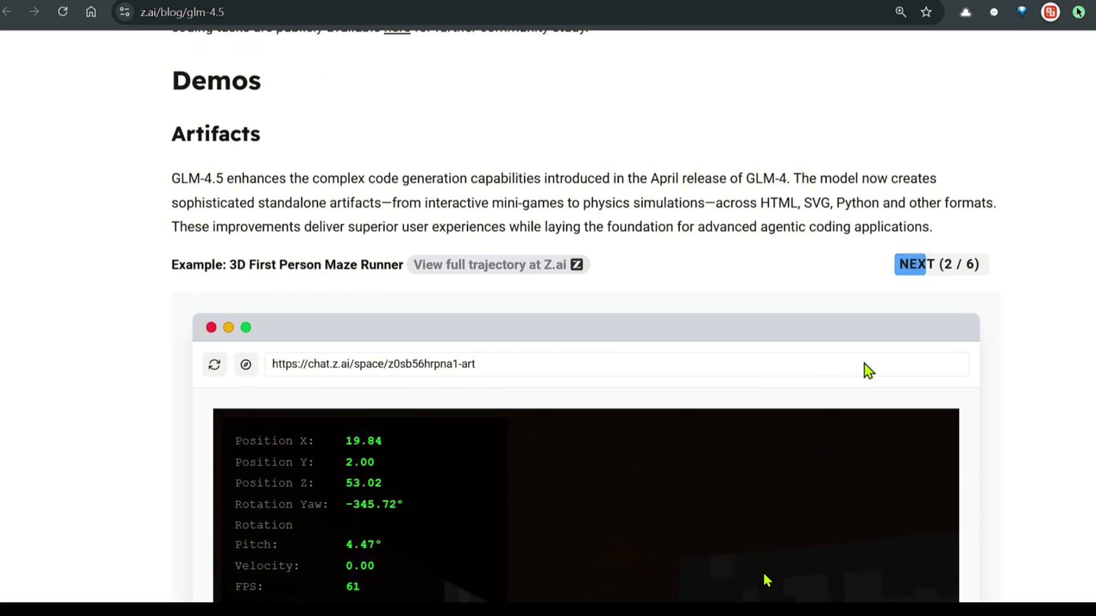
Step: View the TODO List With Drag And Search demo, then advance to example 4 of 6
{"action": "left_click", "coordinate": [953, 267]}
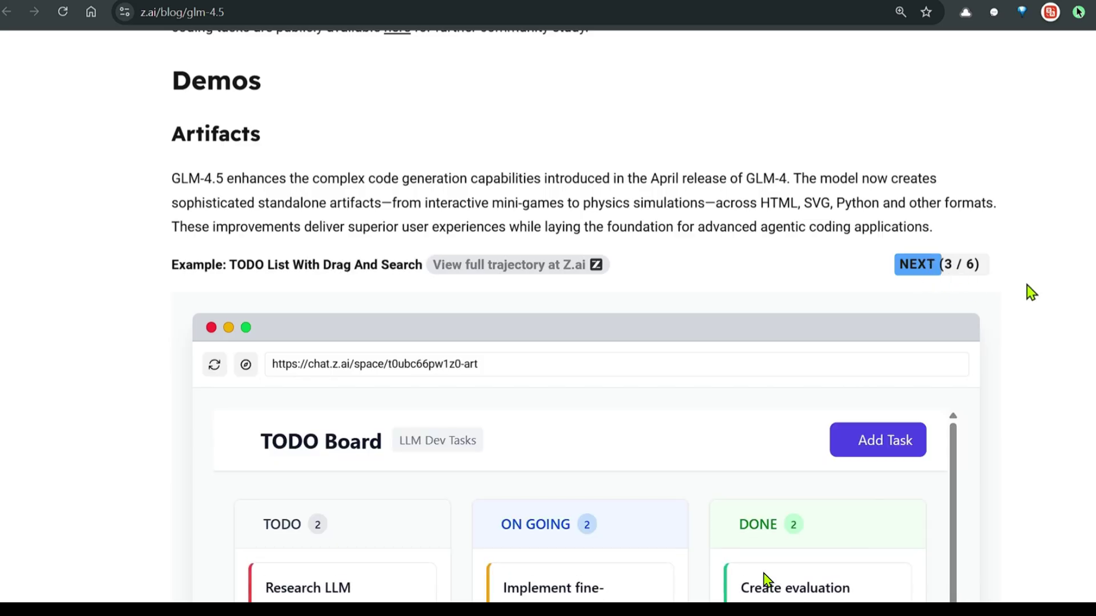
{"action": "scroll", "coordinate": [766, 579], "scroll_direction": "down", "scroll_amount": 5}
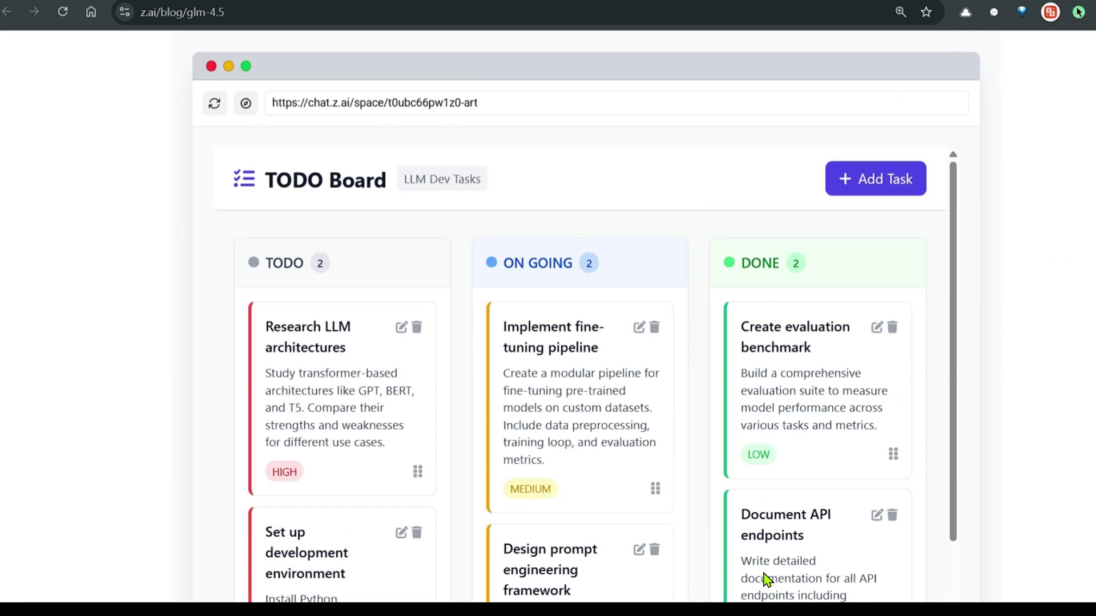
{"action": "scroll", "coordinate": [767, 579], "scroll_direction": "down", "scroll_amount": 2}
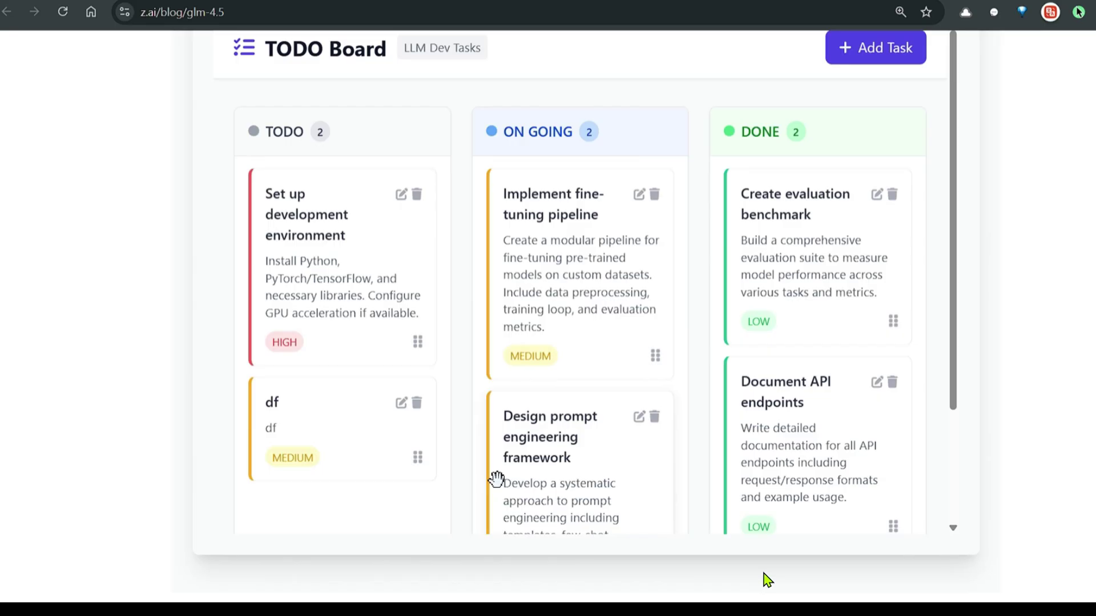
{"action": "scroll", "coordinate": [768, 580], "scroll_direction": "up", "scroll_amount": 6}
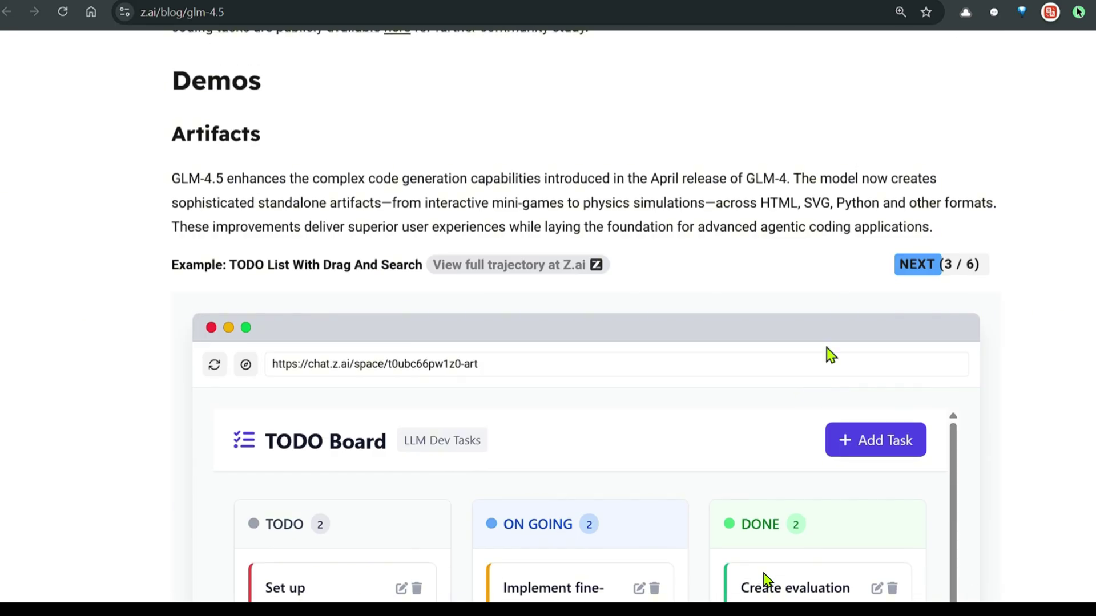
{"action": "left_click", "coordinate": [947, 268]}
Step: Watch the Evolution of Language Models animation, then advance to the spinning hexagons simulation
{"action": "scroll", "coordinate": [767, 580], "scroll_direction": "down", "scroll_amount": 2}
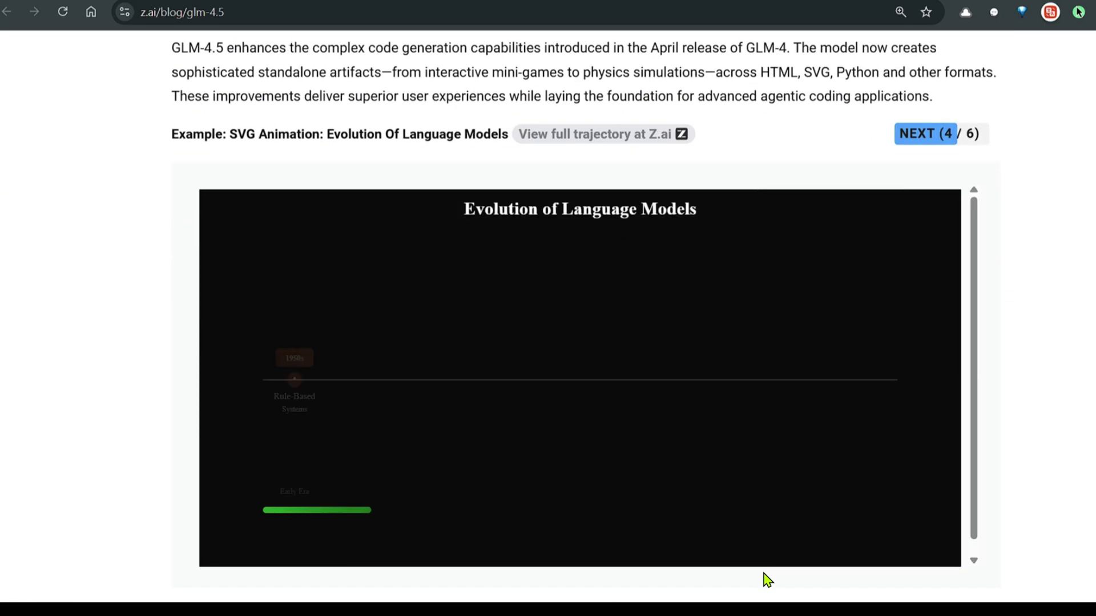
{"action": "scroll", "coordinate": [767, 581], "scroll_direction": "down", "scroll_amount": 1}
{"action": "scroll", "coordinate": [768, 580], "scroll_direction": "up", "scroll_amount": 1}
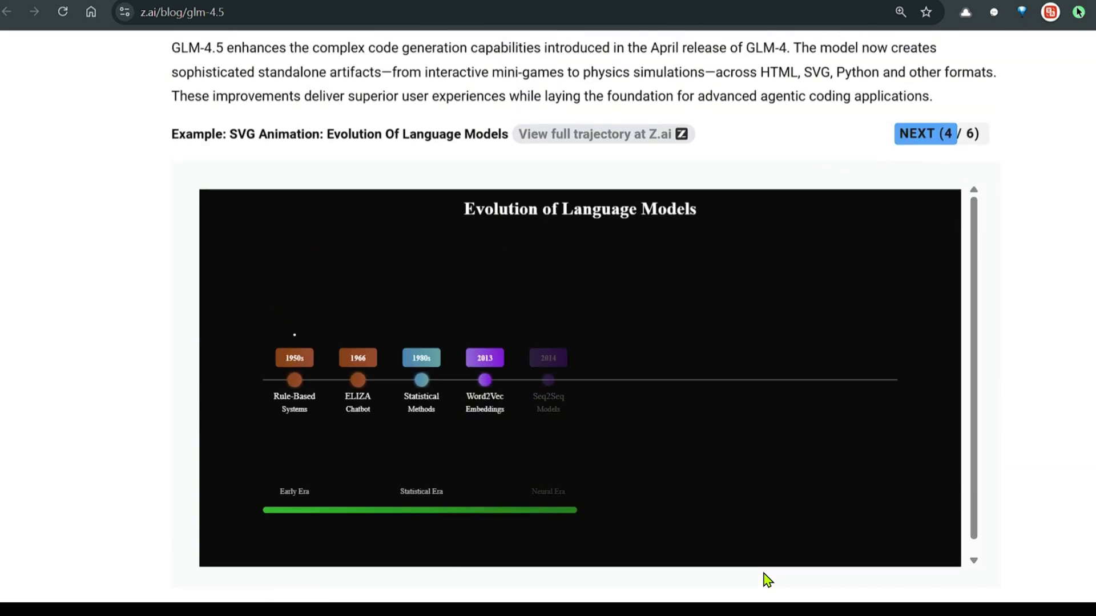
{"action": "scroll", "coordinate": [767, 580], "scroll_direction": "down", "scroll_amount": 2}
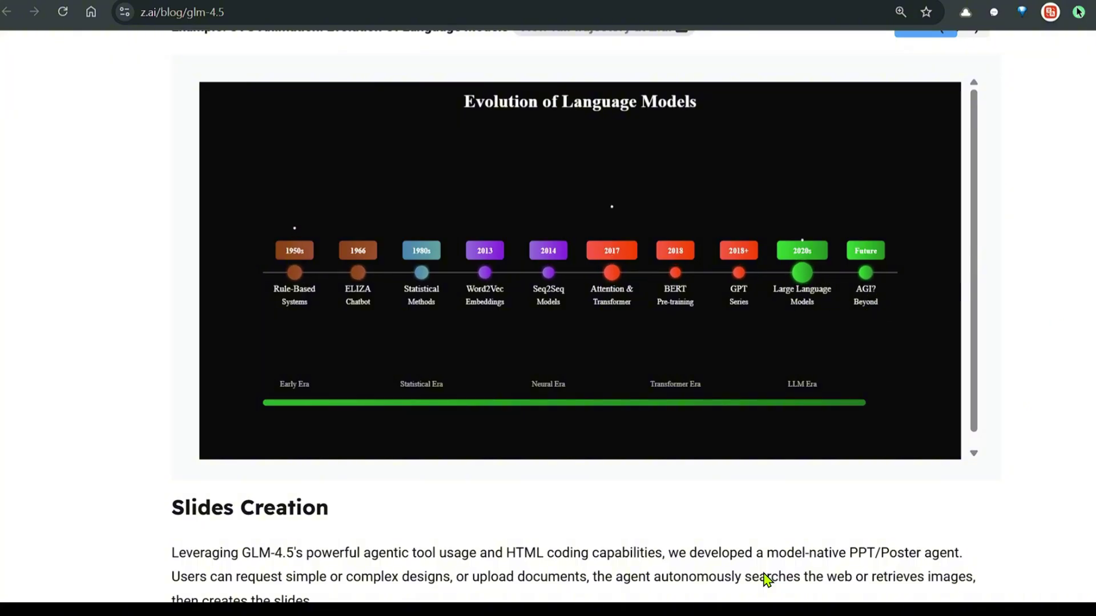
{"action": "scroll", "coordinate": [766, 580], "scroll_direction": "up", "scroll_amount": 2}
{"action": "left_click", "coordinate": [934, 160]}
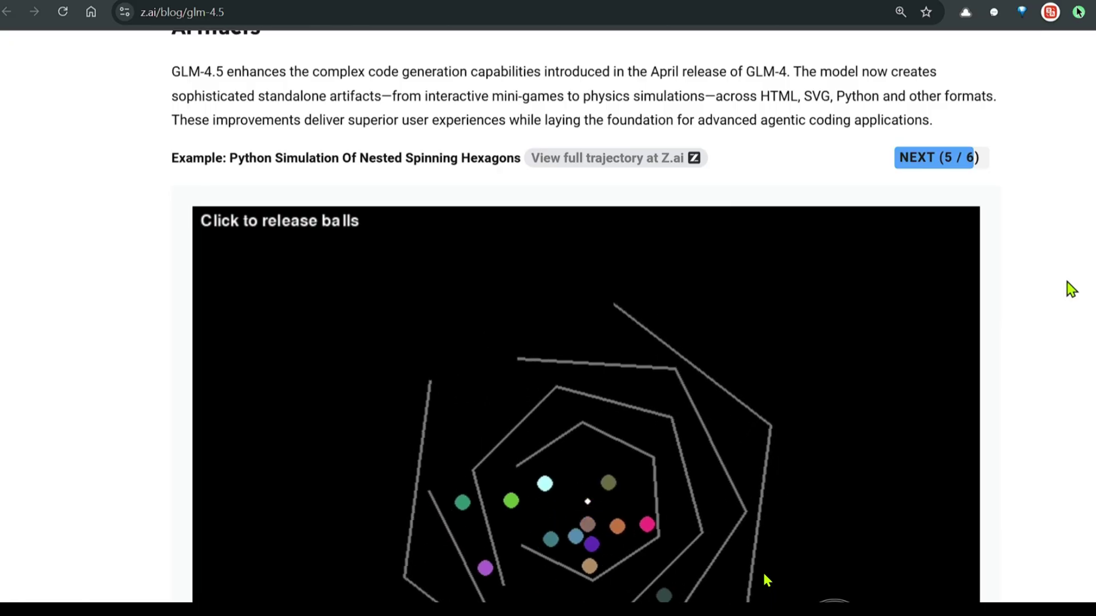
Step: Pause the bouncing-balls hexagon demo video
{"action": "scroll", "coordinate": [767, 580], "scroll_direction": "down", "scroll_amount": 3}
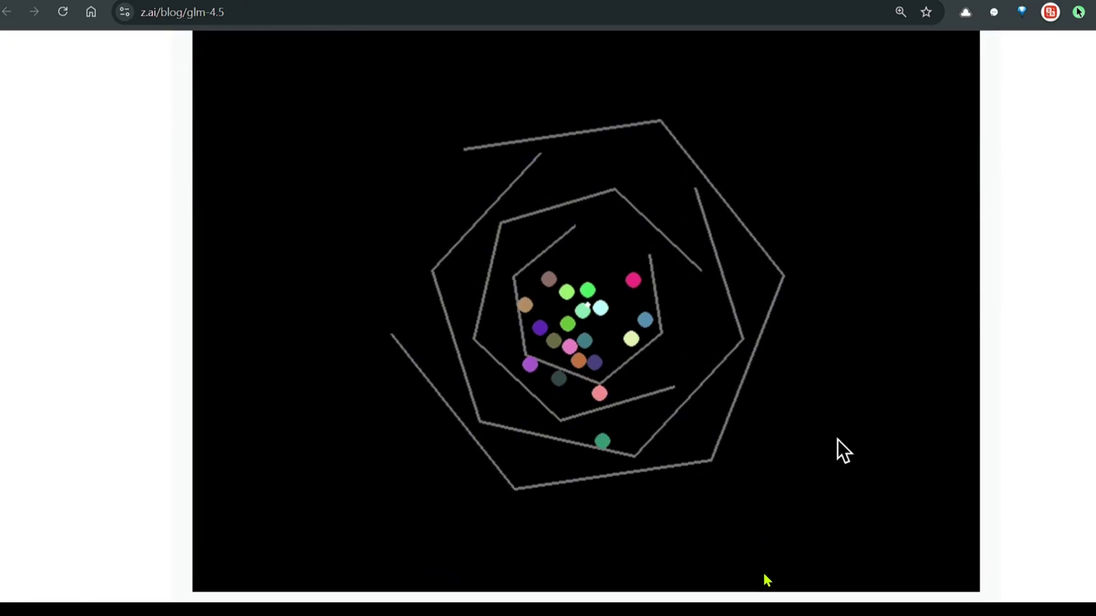
{"action": "scroll", "coordinate": [766, 580], "scroll_direction": "up", "scroll_amount": 1}
{"action": "scroll", "coordinate": [766, 580], "scroll_direction": "down", "scroll_amount": 1}
{"action": "left_click", "coordinate": [767, 581]}
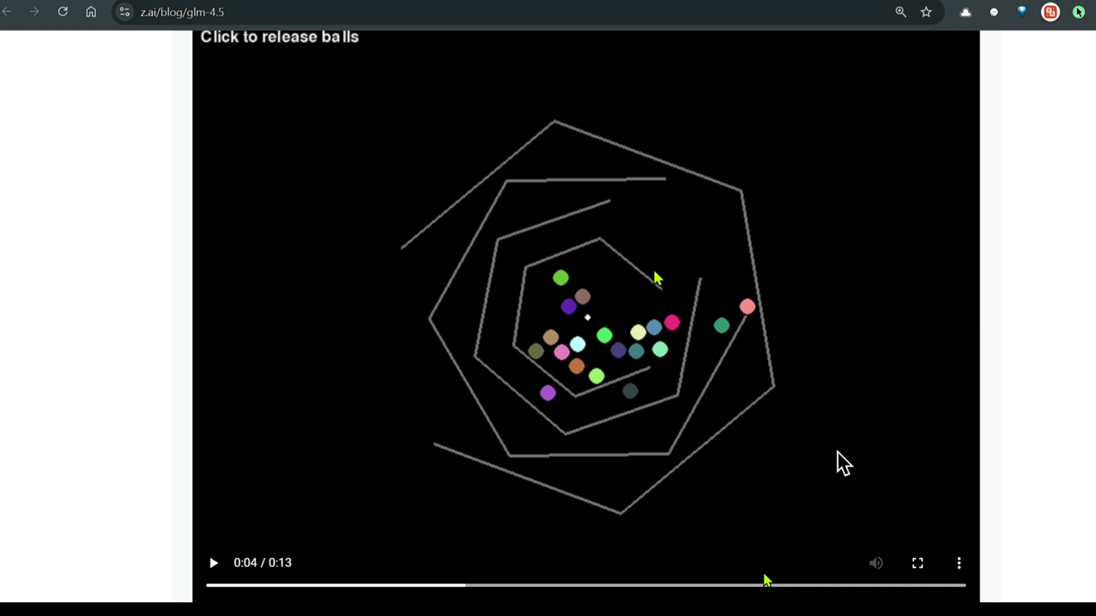
{"action": "scroll", "coordinate": [767, 580], "scroll_direction": "up", "scroll_amount": 7}
Step: Load the Maxwell's Equations Beamer slides, scroll through the PDF, then reach Slides Creation
{"action": "left_click", "coordinate": [937, 451]}
{"action": "scroll", "coordinate": [1039, 325], "scroll_direction": "down", "scroll_amount": 2}
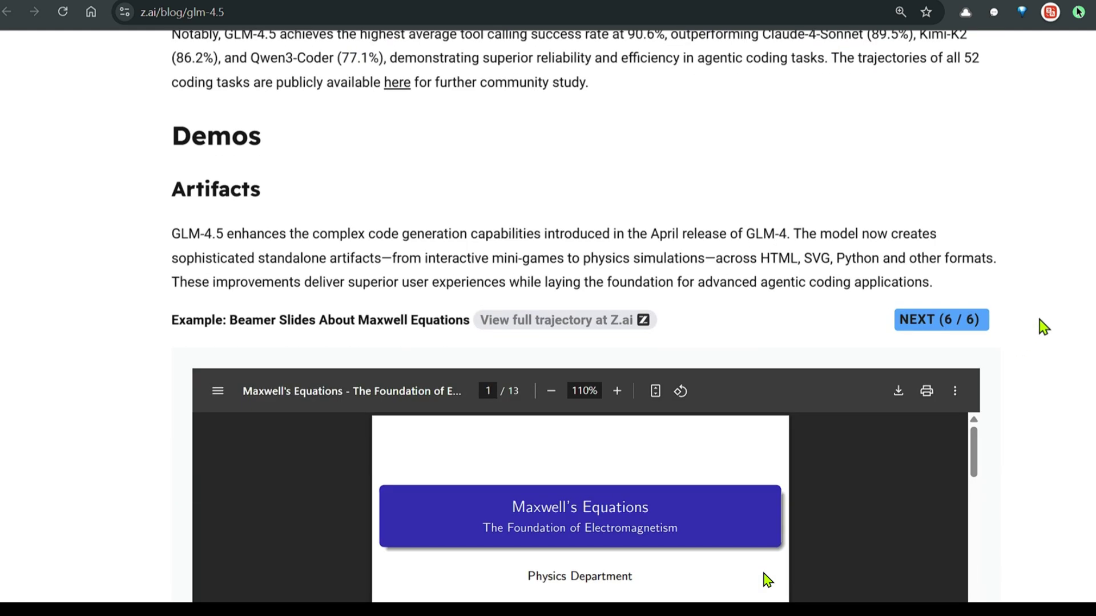
{"action": "scroll", "coordinate": [1049, 319], "scroll_direction": "down", "scroll_amount": 2}
{"action": "scroll", "coordinate": [1064, 305], "scroll_direction": "down", "scroll_amount": 2}
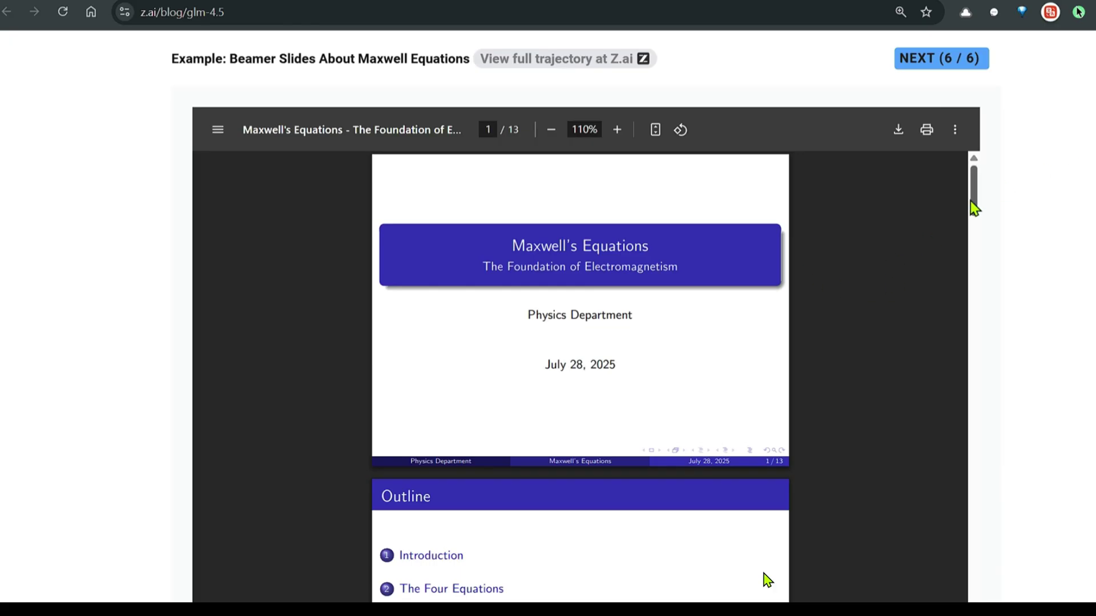
{"action": "left_click_drag", "start_coordinate": [979, 205], "coordinate": [977, 531]}
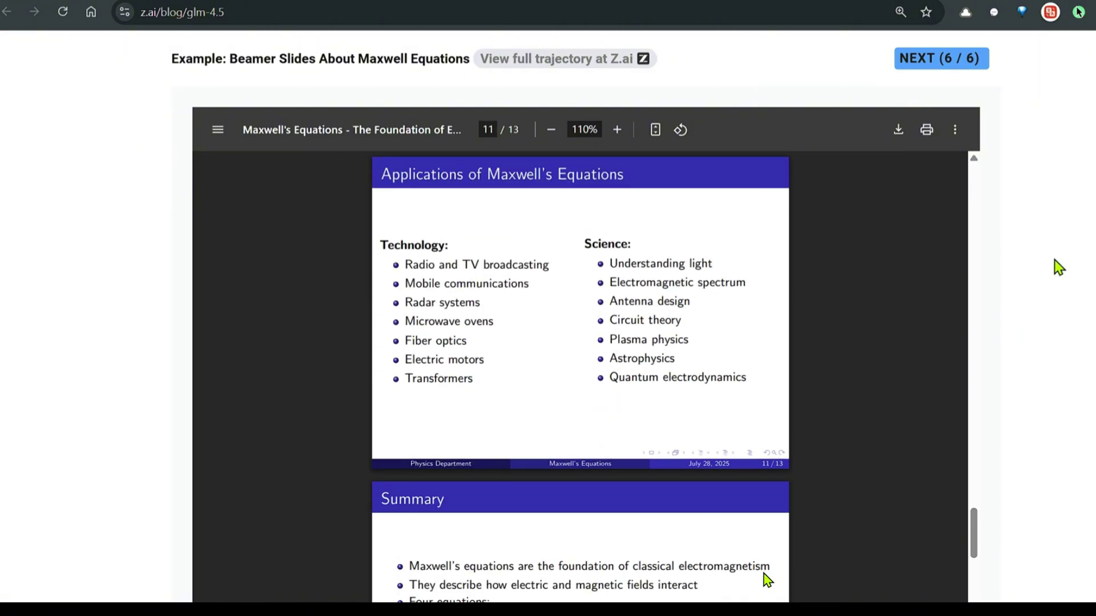
{"action": "scroll", "coordinate": [1056, 265], "scroll_direction": "down", "scroll_amount": 10}
{"action": "scroll", "coordinate": [767, 580], "scroll_direction": "up", "scroll_amount": 1}
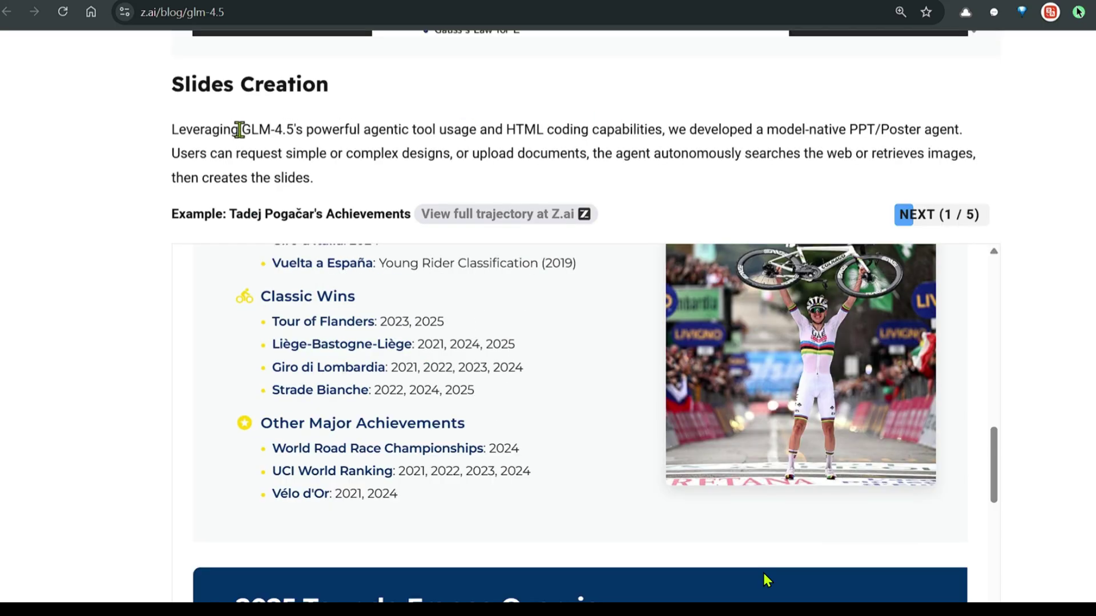
Step: Highlight the 'powerful HTML coding capabilities' phrases, browse the Pogačar slides, then show ChatGLM's paper (2/5)
{"action": "left_click_drag", "start_coordinate": [240, 129], "coordinate": [360, 129]}
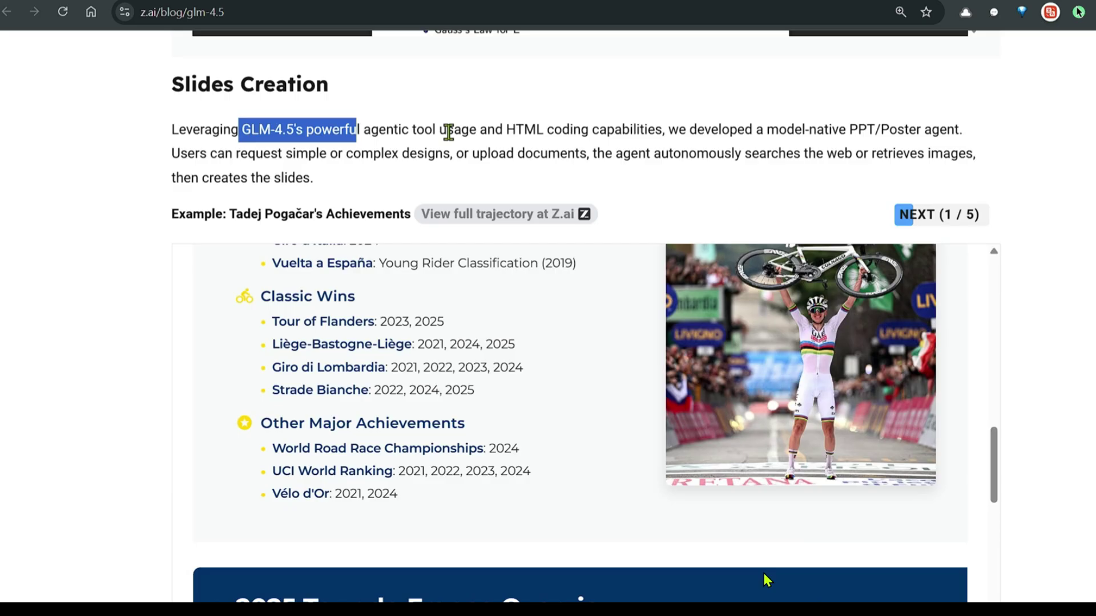
{"action": "left_click_drag", "start_coordinate": [507, 130], "coordinate": [655, 129]}
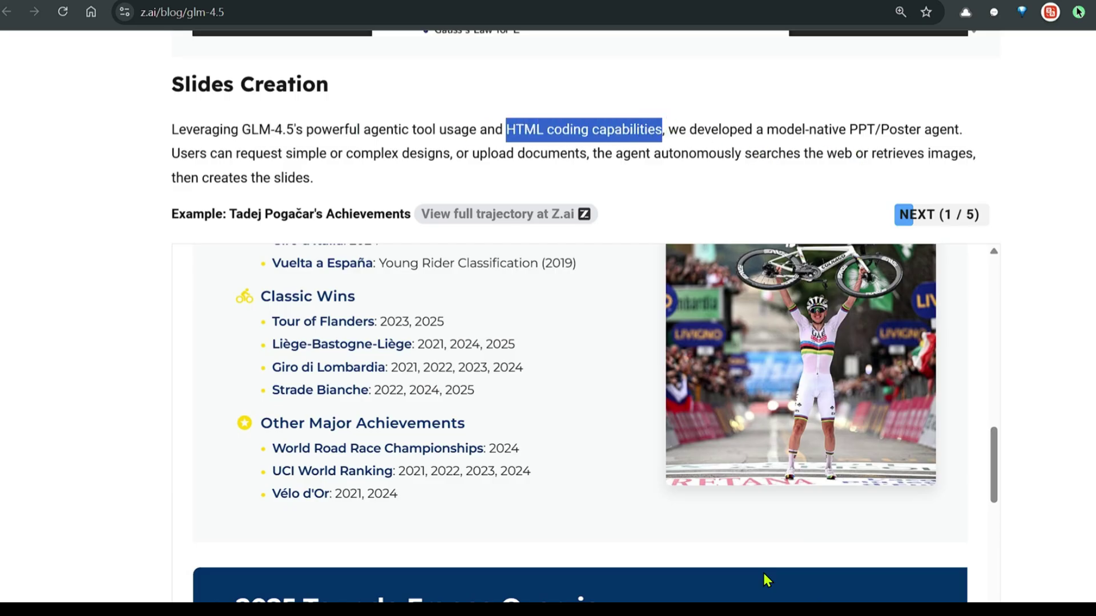
{"action": "scroll", "coordinate": [764, 579], "scroll_direction": "down", "scroll_amount": 1}
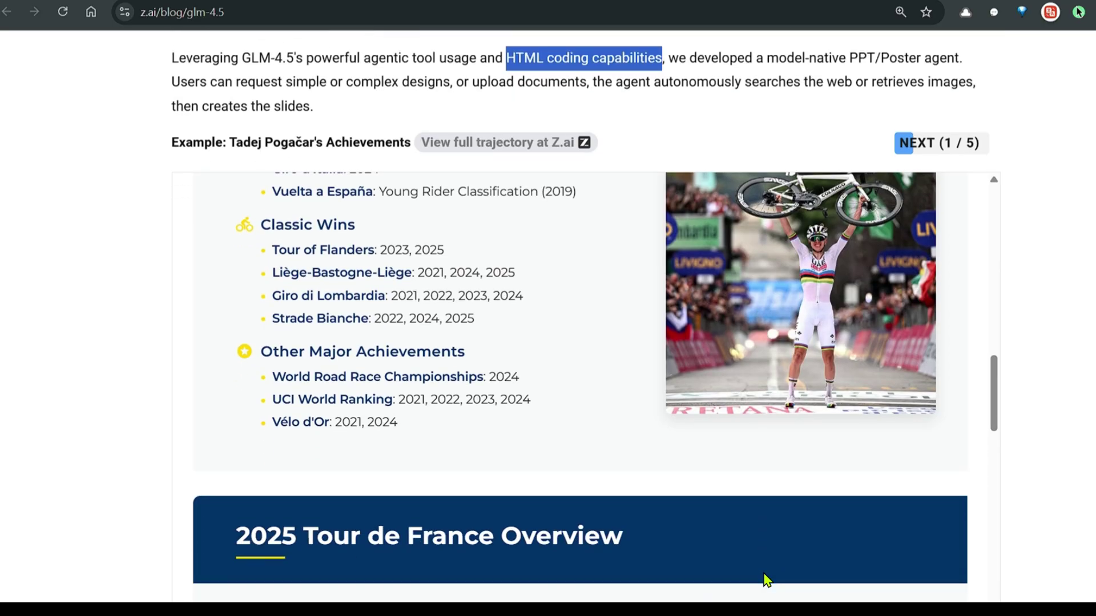
{"action": "scroll", "coordinate": [613, 310], "scroll_direction": "down", "scroll_amount": 2}
{"action": "scroll", "coordinate": [620, 310], "scroll_direction": "up", "scroll_amount": 12}
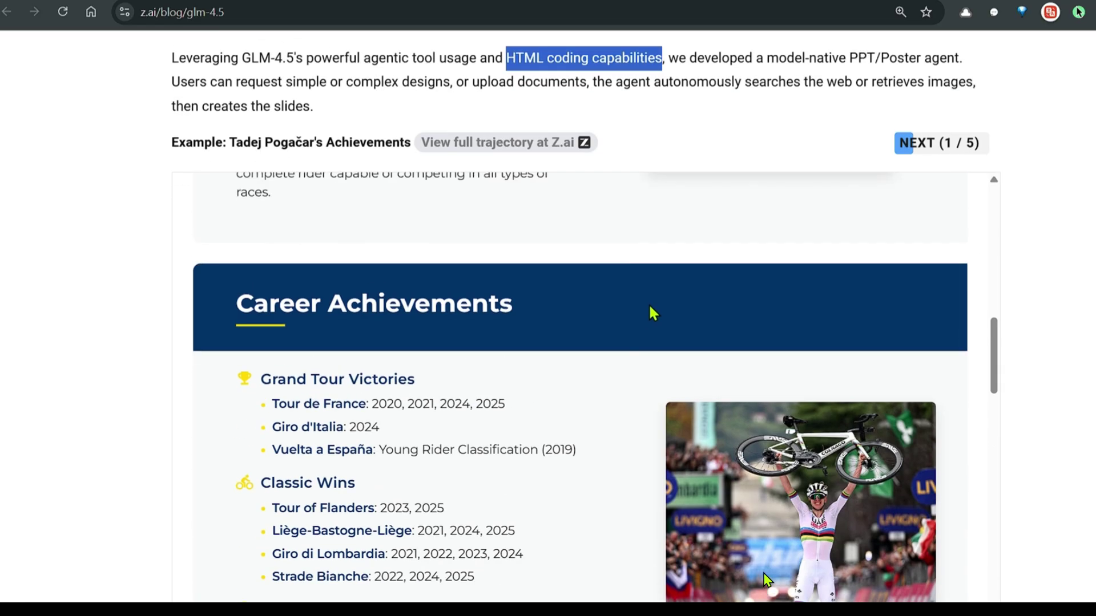
{"action": "scroll", "coordinate": [664, 298], "scroll_direction": "up", "scroll_amount": 3}
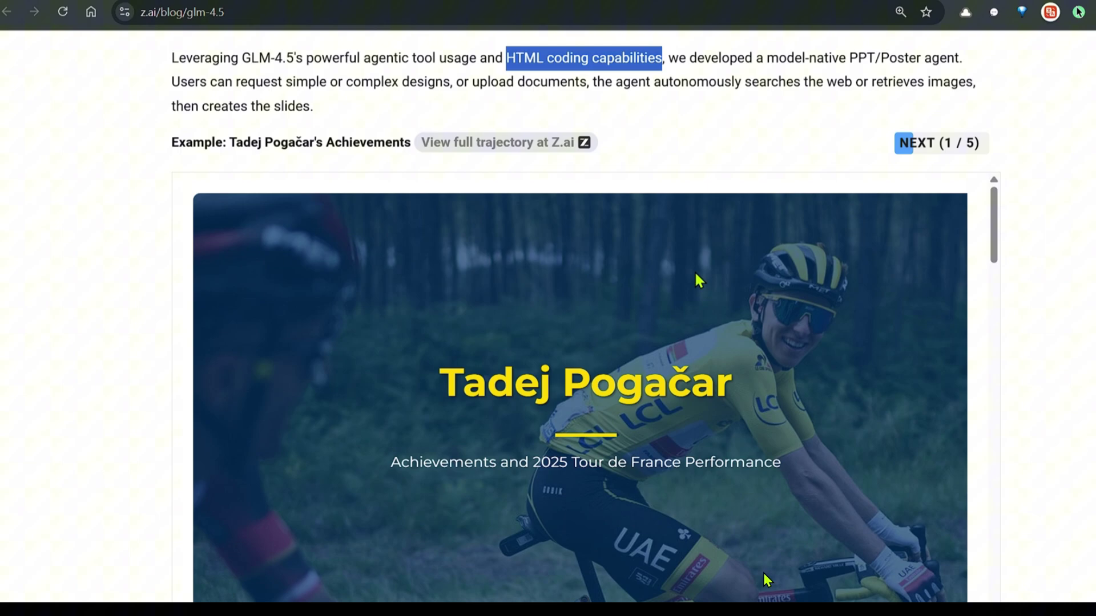
{"action": "scroll", "coordinate": [723, 299], "scroll_direction": "down", "scroll_amount": 20}
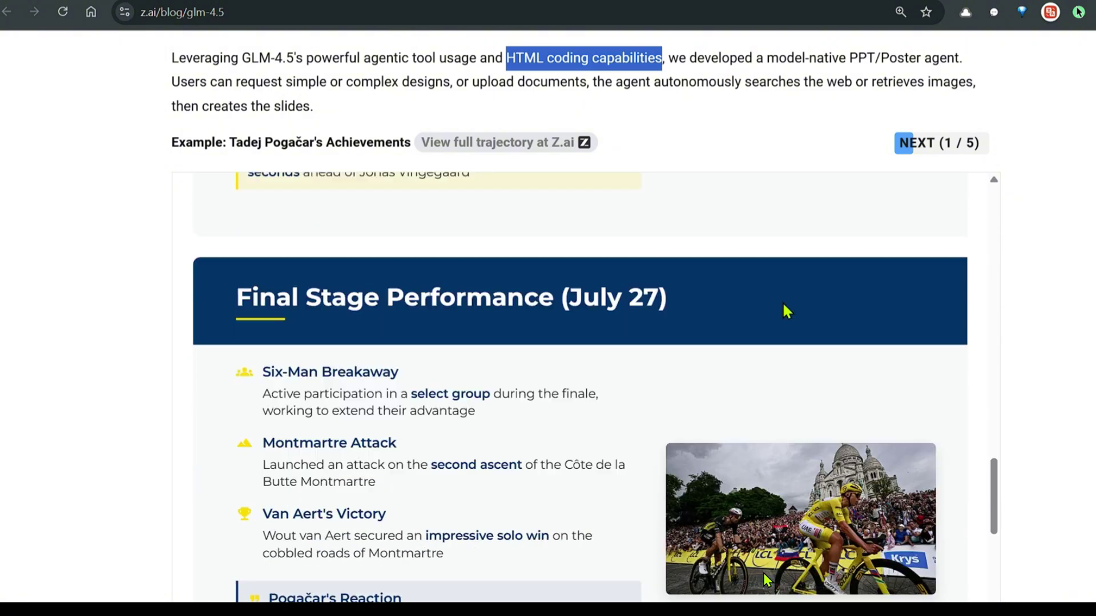
{"action": "scroll", "coordinate": [786, 311], "scroll_direction": "down", "scroll_amount": 5}
{"action": "left_click", "coordinate": [942, 142]}
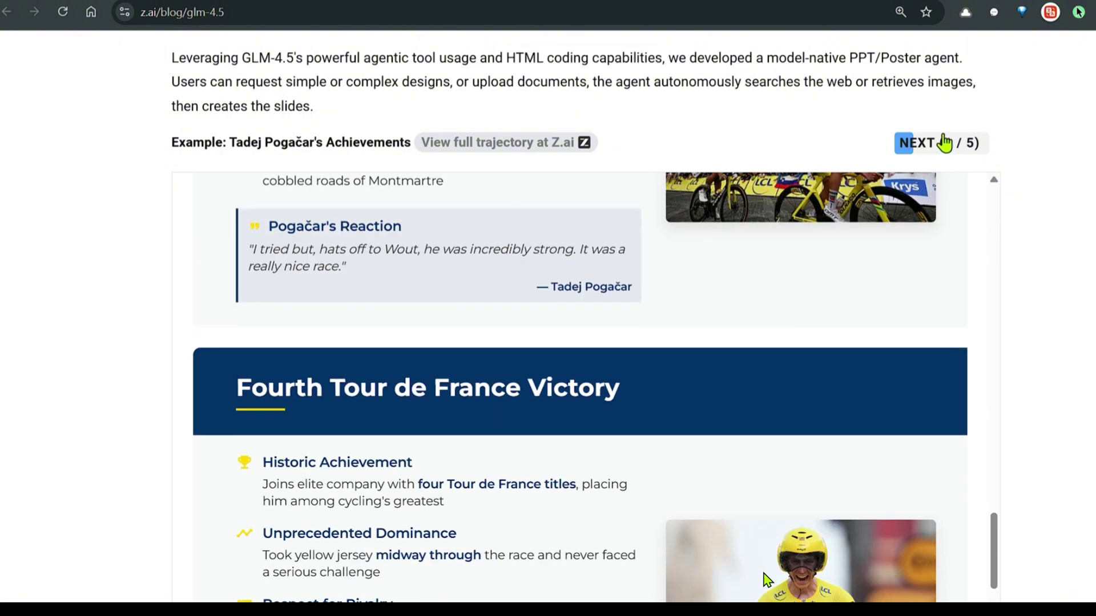
Step: Scroll through the ChatGLM paper slides to the end of the panel
{"action": "scroll", "coordinate": [825, 311], "scroll_direction": "down", "scroll_amount": 3}
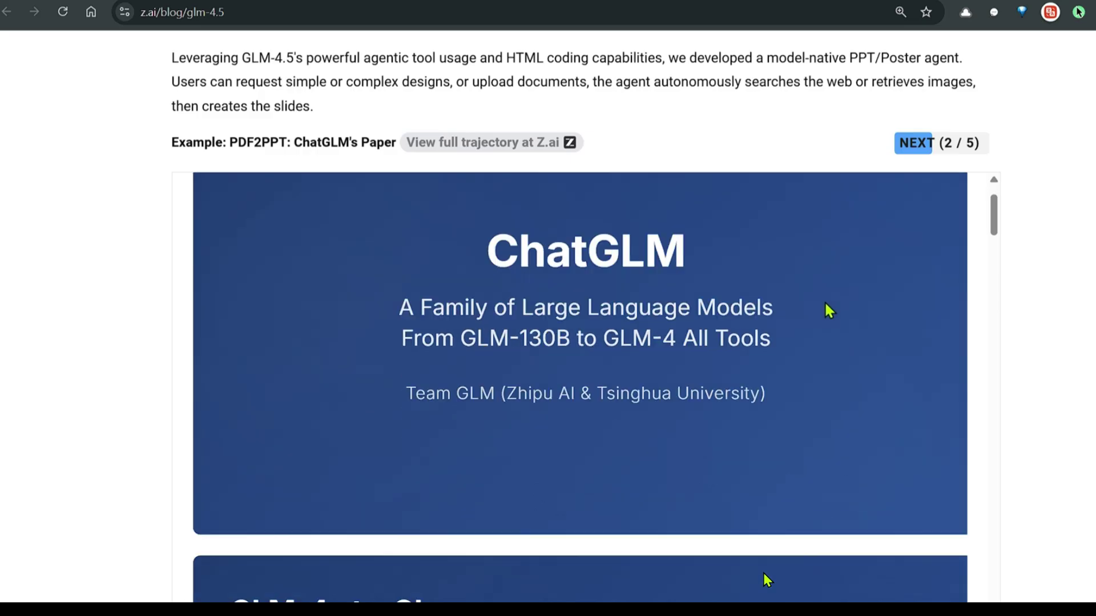
{"action": "scroll", "coordinate": [790, 311], "scroll_direction": "up", "scroll_amount": 3}
{"action": "scroll", "coordinate": [766, 579], "scroll_direction": "down", "scroll_amount": 2}
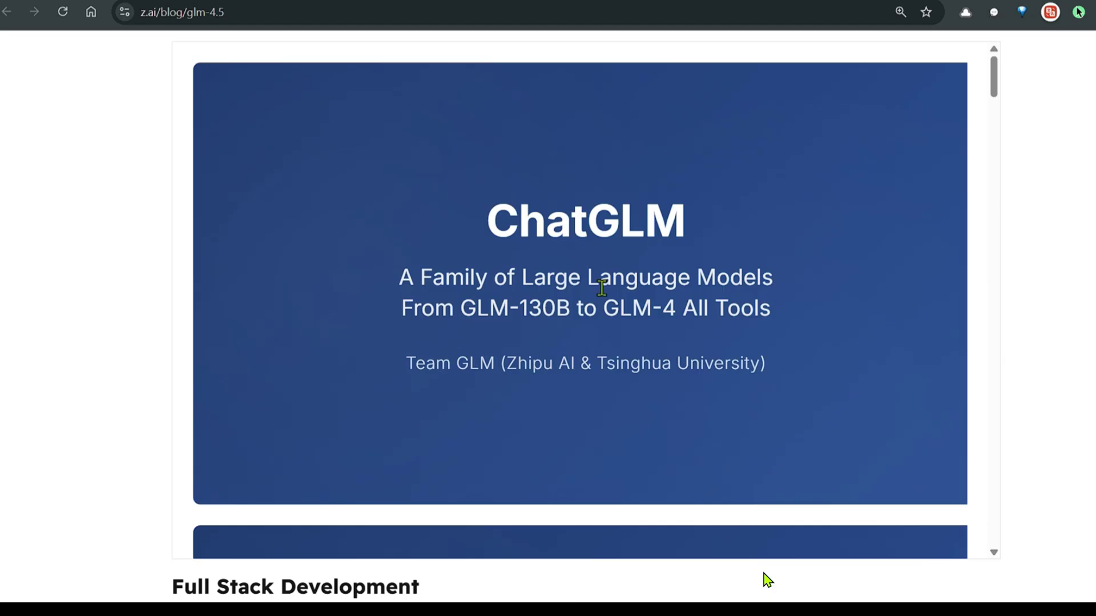
{"action": "scroll", "coordinate": [601, 288], "scroll_direction": "down", "scroll_amount": 8}
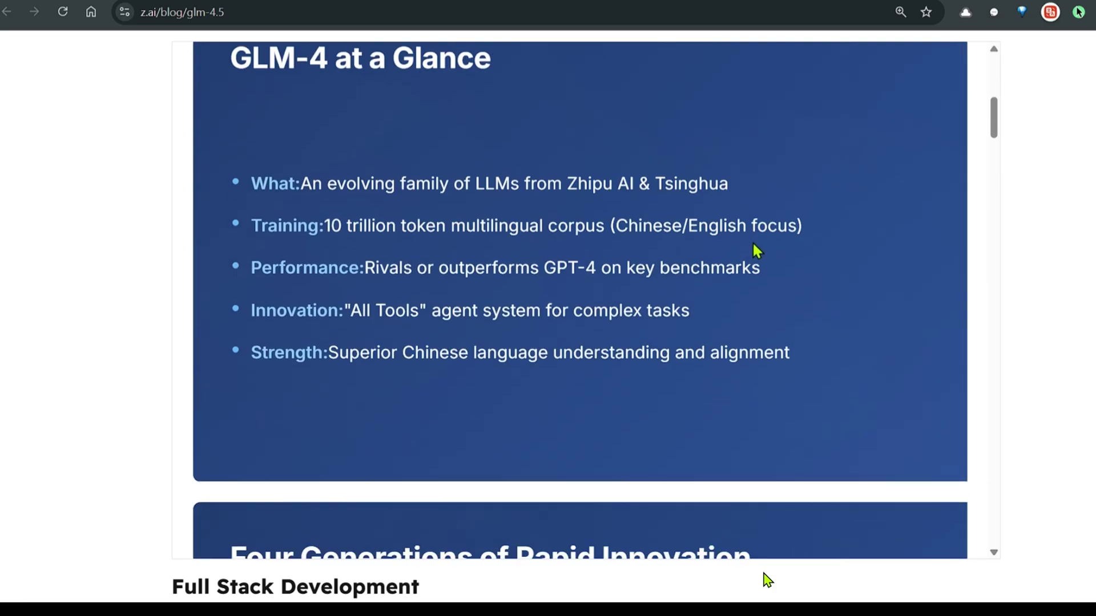
{"action": "scroll", "coordinate": [754, 245], "scroll_direction": "down", "scroll_amount": 15}
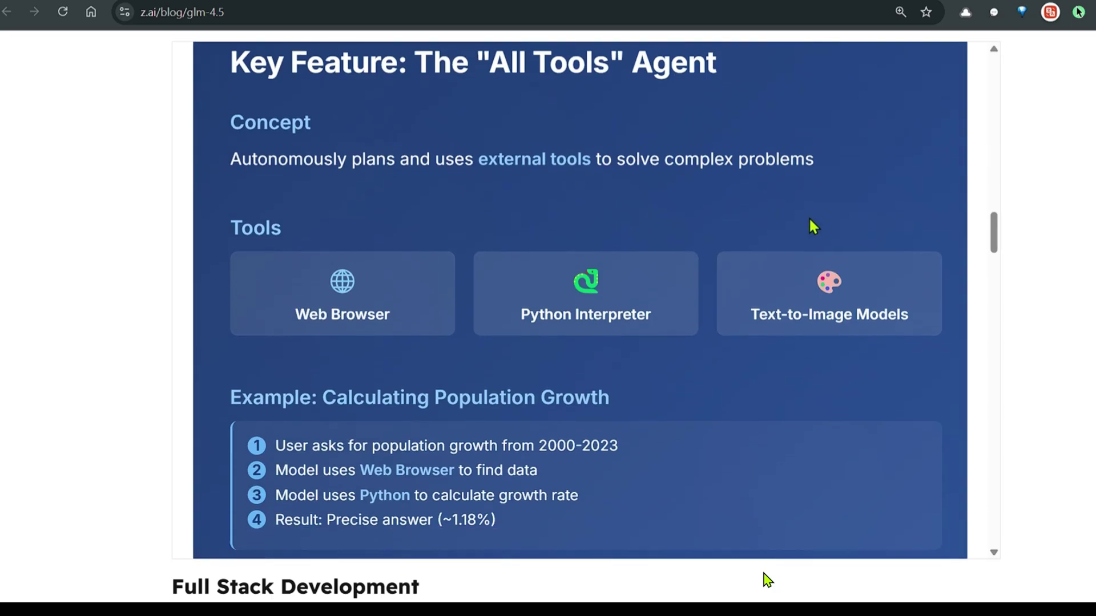
{"action": "scroll", "coordinate": [813, 229], "scroll_direction": "down", "scroll_amount": 18}
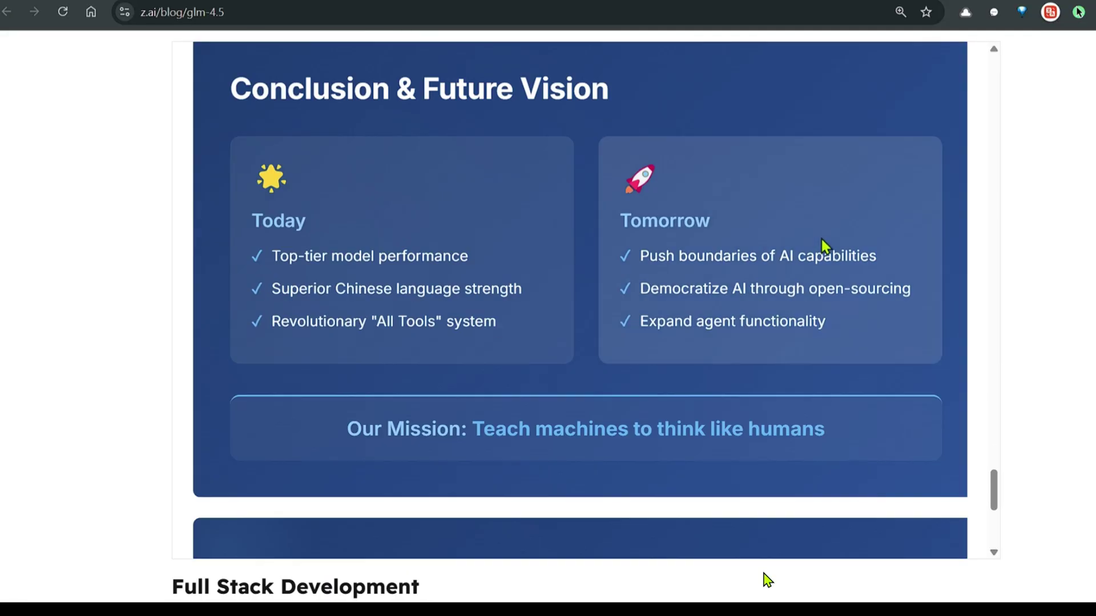
{"action": "scroll", "coordinate": [821, 238], "scroll_direction": "down", "scroll_amount": 5}
{"action": "scroll", "coordinate": [1076, 335], "scroll_direction": "down", "scroll_amount": 2}
{"action": "scroll", "coordinate": [1077, 335], "scroll_direction": "up", "scroll_amount": 8}
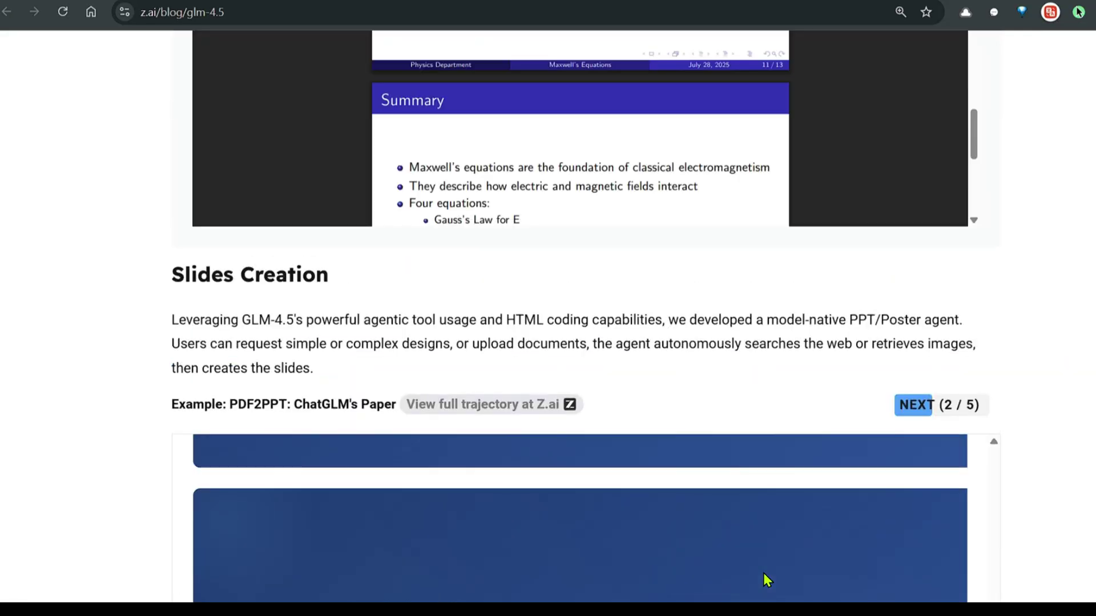
Step: Switch to example 3/5, Mona Lisa's Inner Monologue, and browse down to its Reality Check slide
{"action": "left_click", "coordinate": [948, 408]}
{"action": "scroll", "coordinate": [1043, 218], "scroll_direction": "down", "scroll_amount": 4}
{"action": "scroll", "coordinate": [1043, 217], "scroll_direction": "down", "scroll_amount": 2}
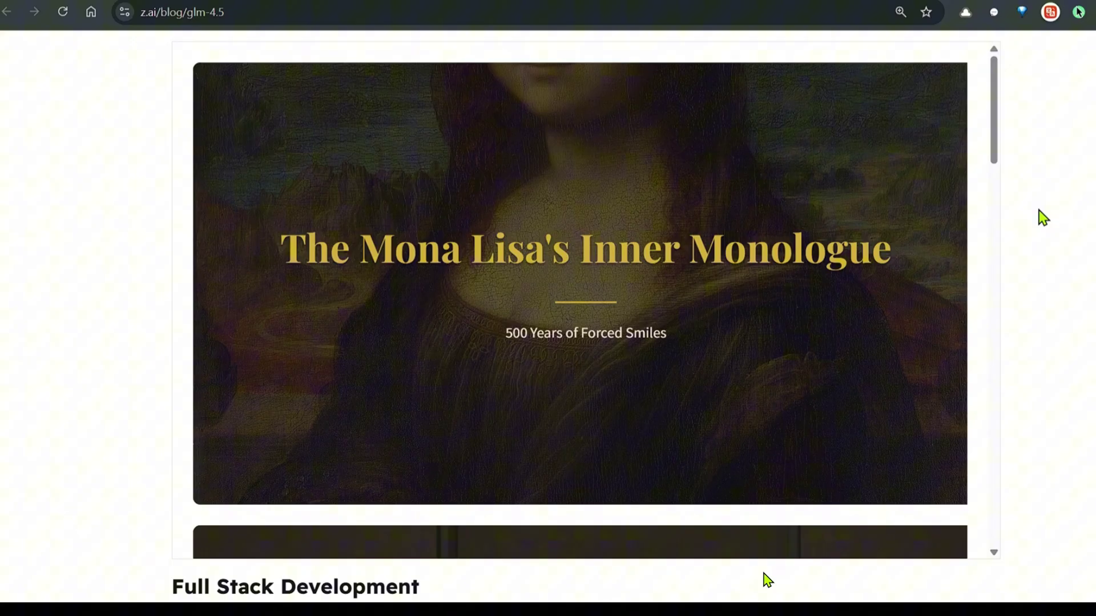
{"action": "scroll", "coordinate": [742, 285], "scroll_direction": "down", "scroll_amount": 9}
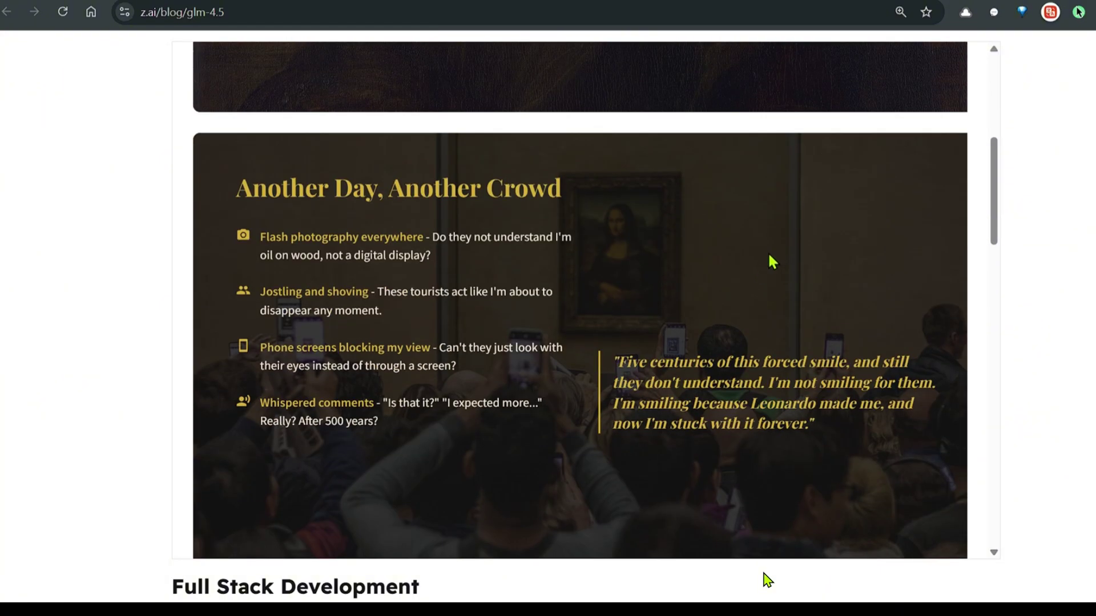
{"action": "scroll", "coordinate": [798, 244], "scroll_direction": "down", "scroll_amount": 5}
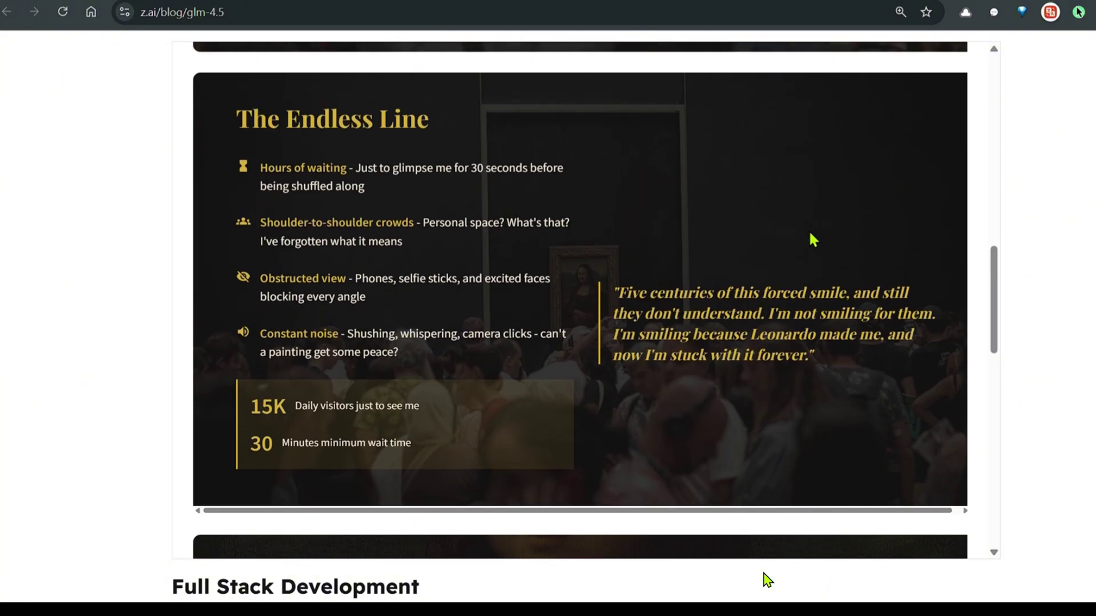
{"action": "scroll", "coordinate": [777, 257], "scroll_direction": "down", "scroll_amount": 5}
{"action": "scroll", "coordinate": [777, 264], "scroll_direction": "down", "scroll_amount": 5}
{"action": "scroll", "coordinate": [1084, 250], "scroll_direction": "up", "scroll_amount": 5}
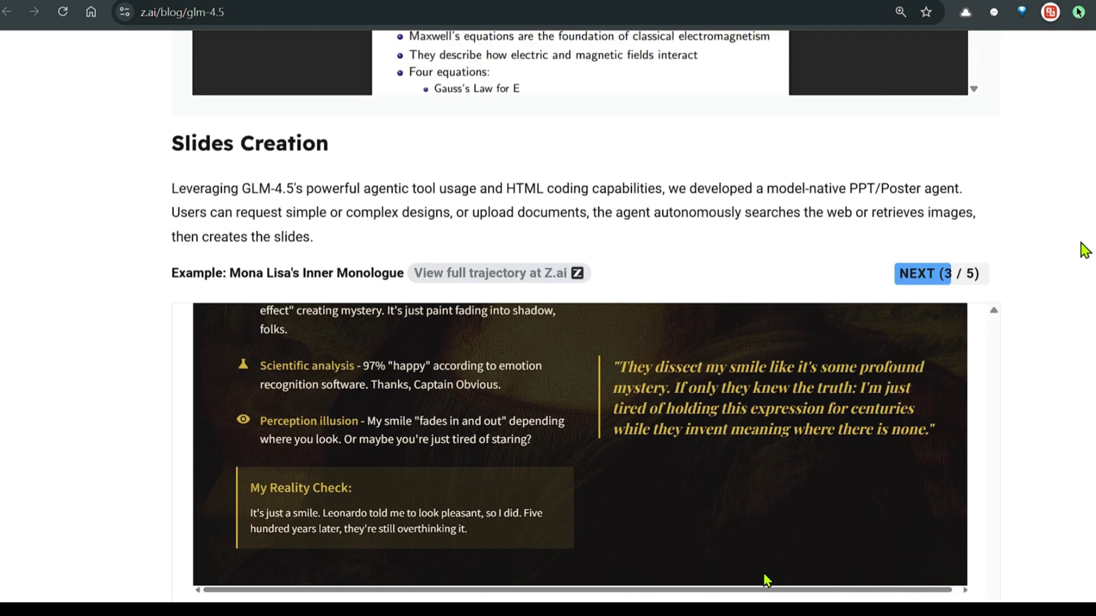
Step: Advance to example 4/5, The Big Bang Theory, and browse its poster
{"action": "left_click", "coordinate": [949, 291]}
{"action": "scroll", "coordinate": [1086, 235], "scroll_direction": "down", "scroll_amount": 5}
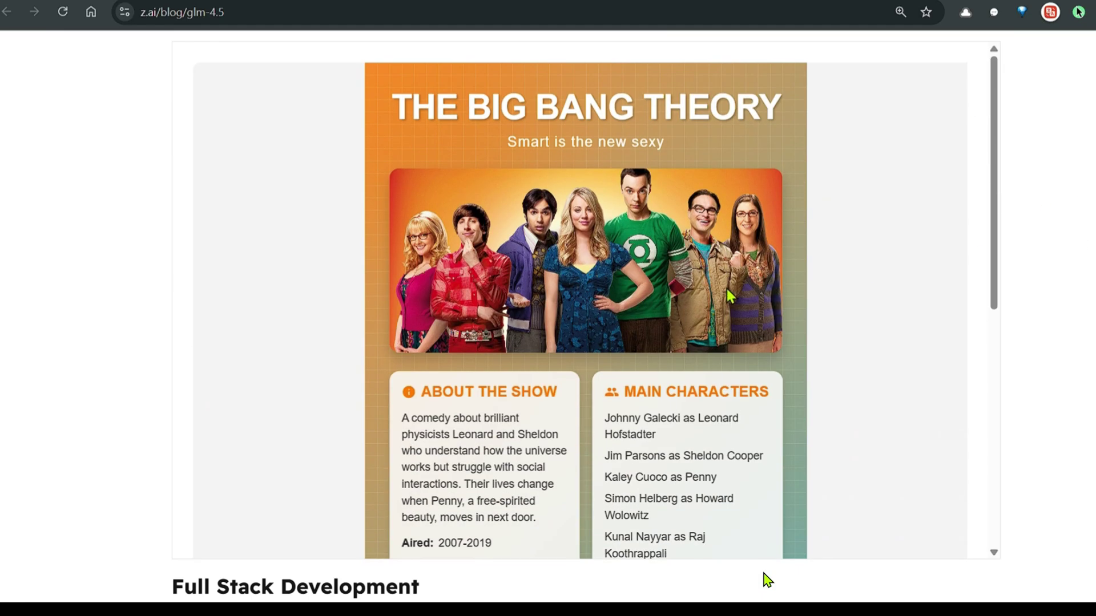
{"action": "scroll", "coordinate": [773, 282], "scroll_direction": "down", "scroll_amount": 2}
{"action": "scroll", "coordinate": [773, 282], "scroll_direction": "down", "scroll_amount": 3}
{"action": "scroll", "coordinate": [779, 266], "scroll_direction": "up", "scroll_amount": 3}
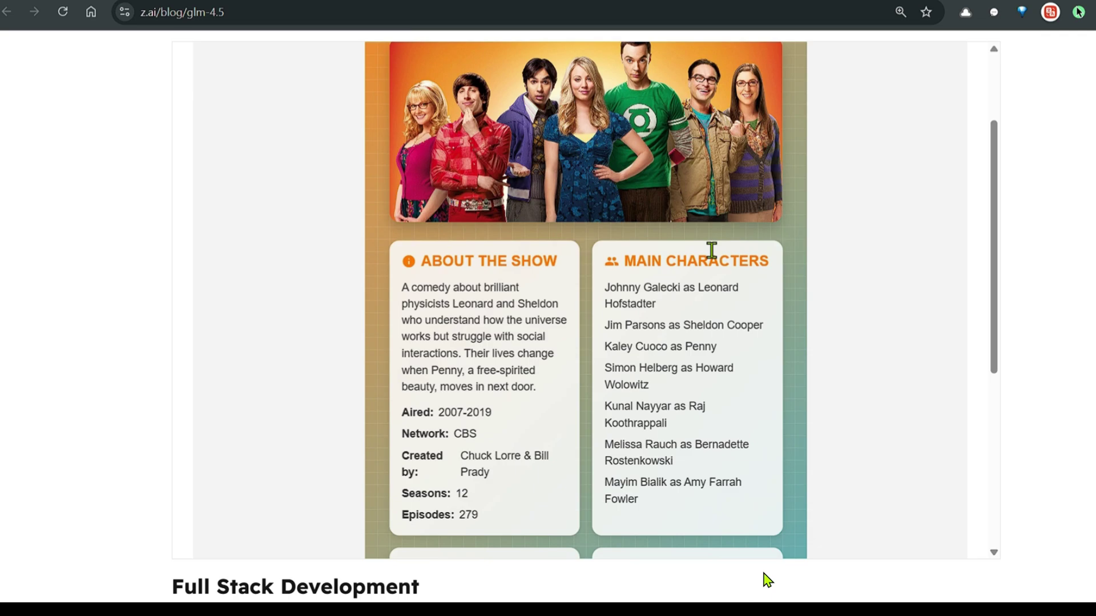
{"action": "scroll", "coordinate": [711, 247], "scroll_direction": "down", "scroll_amount": 3}
{"action": "left_click_drag", "start_coordinate": [638, 131], "coordinate": [656, 215]}
{"action": "scroll", "coordinate": [534, 256], "scroll_direction": "down", "scroll_amount": 4}
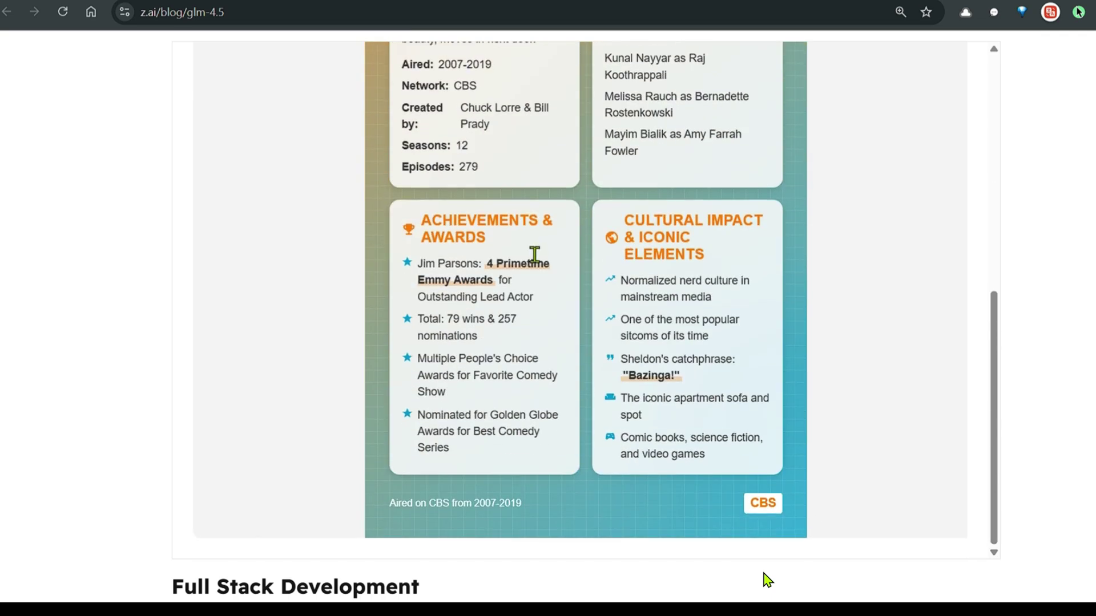
{"action": "left_click_drag", "start_coordinate": [426, 215], "coordinate": [557, 249]}
{"action": "scroll", "coordinate": [778, 244], "scroll_direction": "down", "scroll_amount": 5}
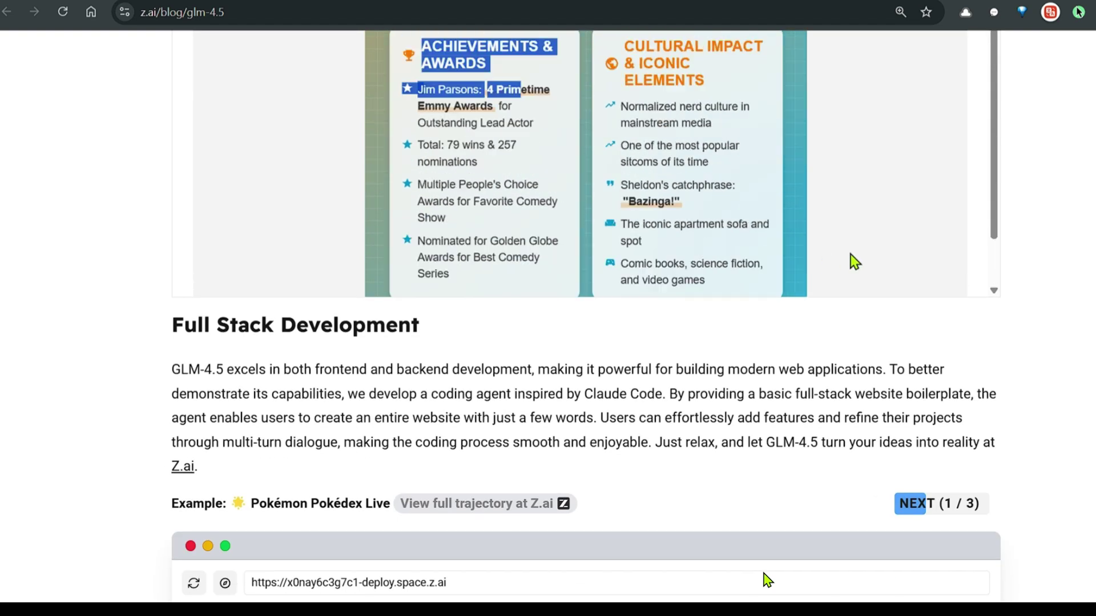
{"action": "scroll", "coordinate": [768, 580], "scroll_direction": "up", "scroll_amount": 7}
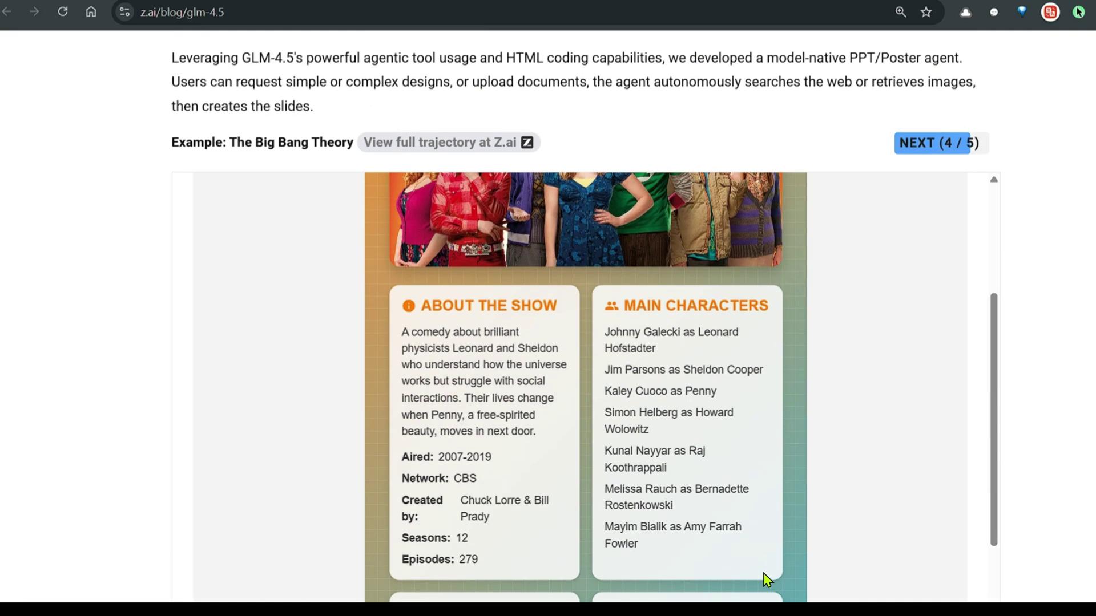
Step: Advance to example 5/5, Pets Adoptions, and scroll down to Full Stack Development
{"action": "left_click", "coordinate": [942, 150]}
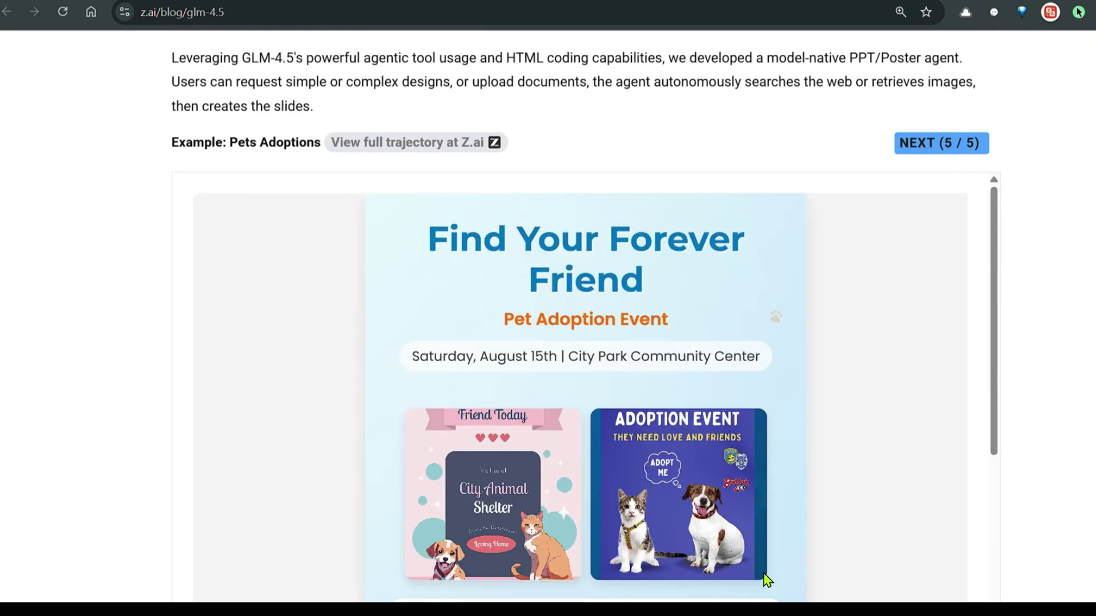
{"action": "scroll", "coordinate": [925, 305], "scroll_direction": "down", "scroll_amount": 2}
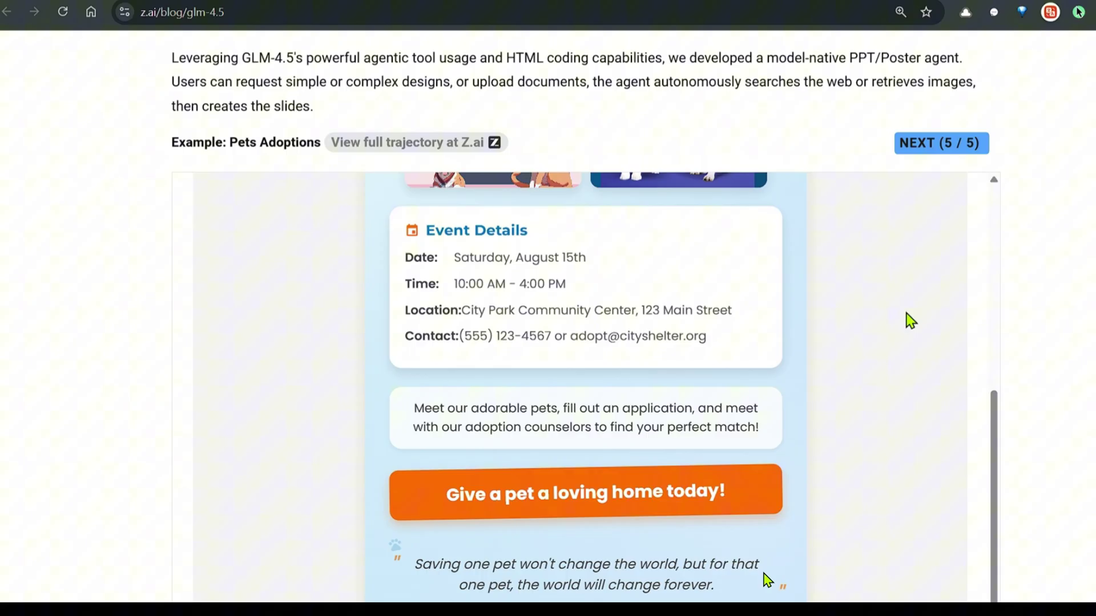
{"action": "scroll", "coordinate": [768, 580], "scroll_direction": "down", "scroll_amount": 6}
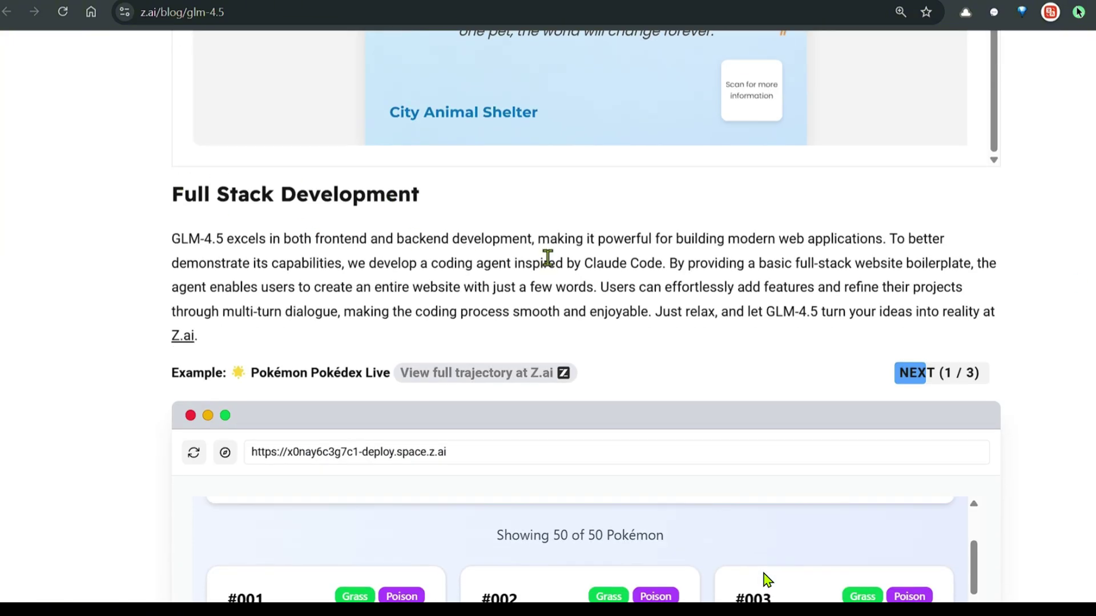
Step: Highlight 'GLM-4.5 excels' and look over the Pokémon Pokédex Live example
{"action": "left_click_drag", "start_coordinate": [173, 239], "coordinate": [265, 242]}
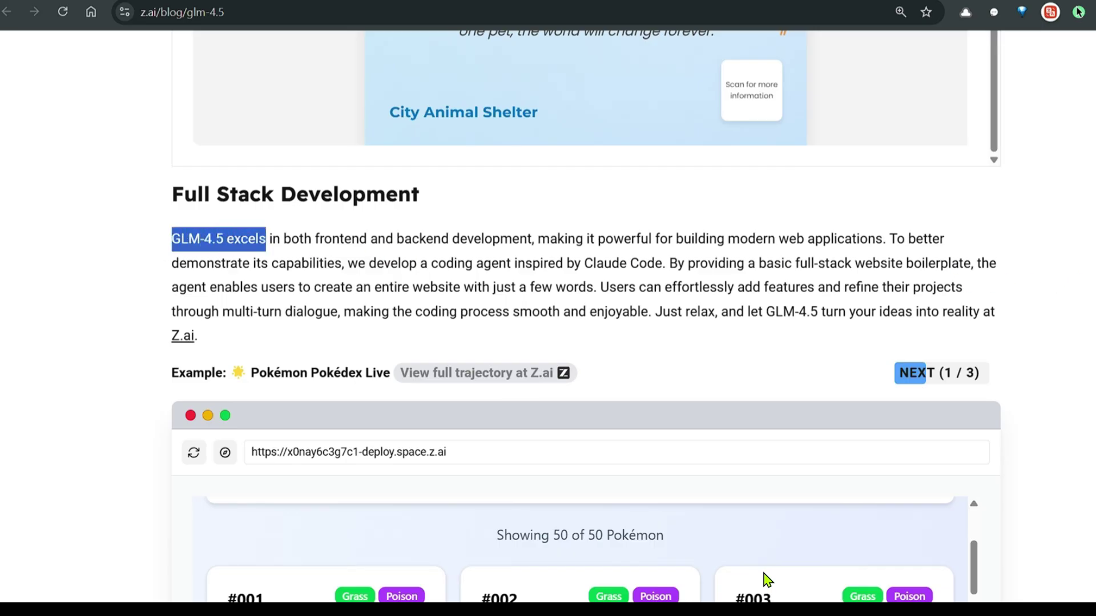
{"action": "scroll", "coordinate": [768, 581], "scroll_direction": "down", "scroll_amount": 5}
{"action": "scroll", "coordinate": [768, 580], "scroll_direction": "down", "scroll_amount": 2}
{"action": "scroll", "coordinate": [768, 581], "scroll_direction": "up", "scroll_amount": 2}
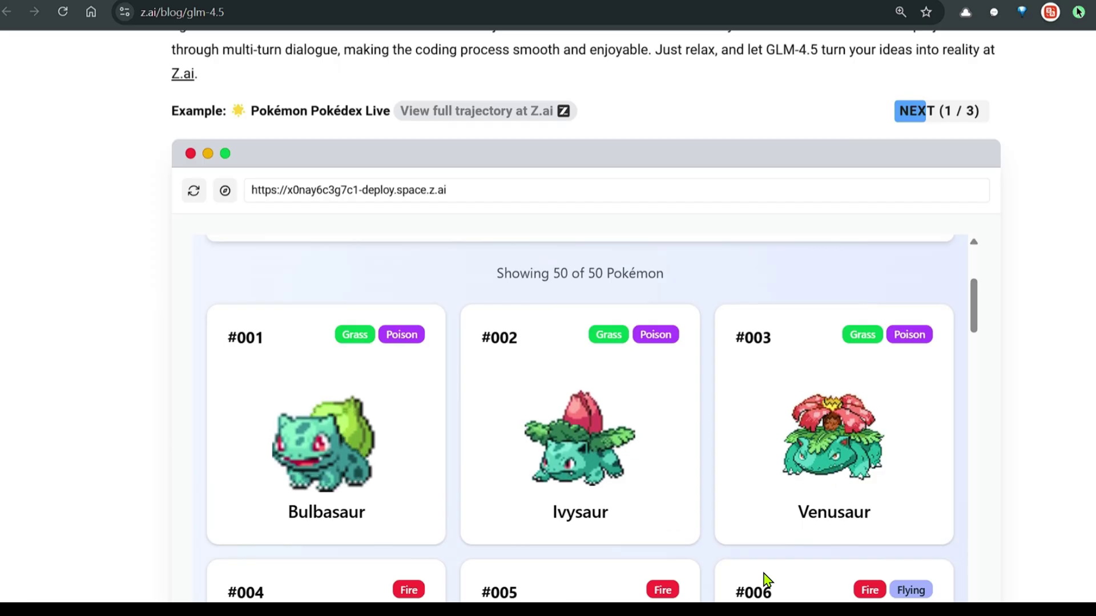
{"action": "scroll", "coordinate": [768, 580], "scroll_direction": "down", "scroll_amount": 7}
{"action": "scroll", "coordinate": [767, 581], "scroll_direction": "up", "scroll_amount": 5}
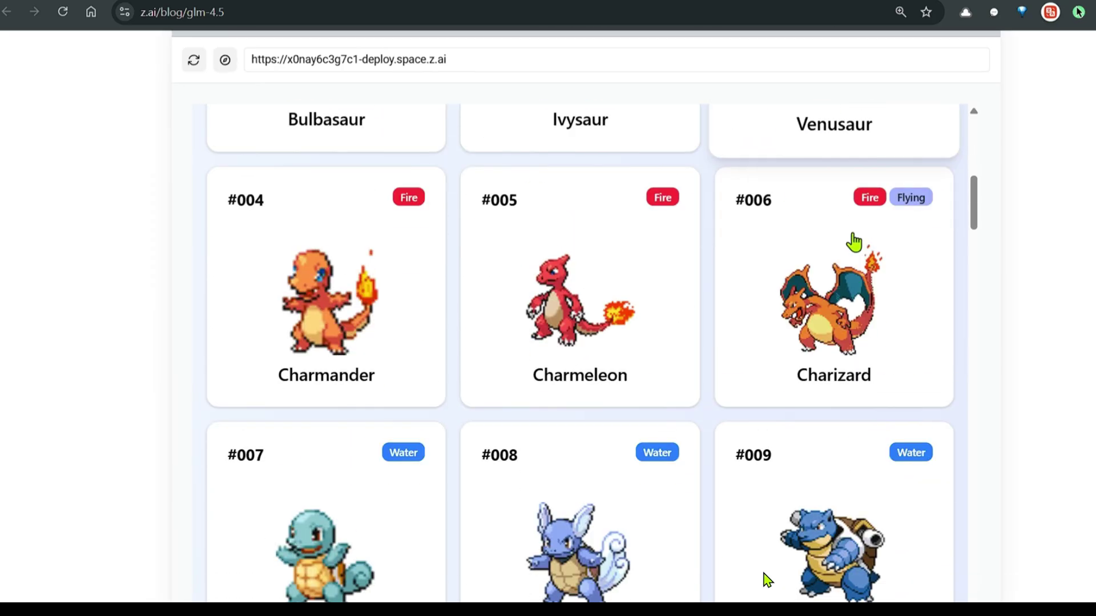
{"action": "scroll", "coordinate": [1079, 286], "scroll_direction": "up", "scroll_amount": 7}
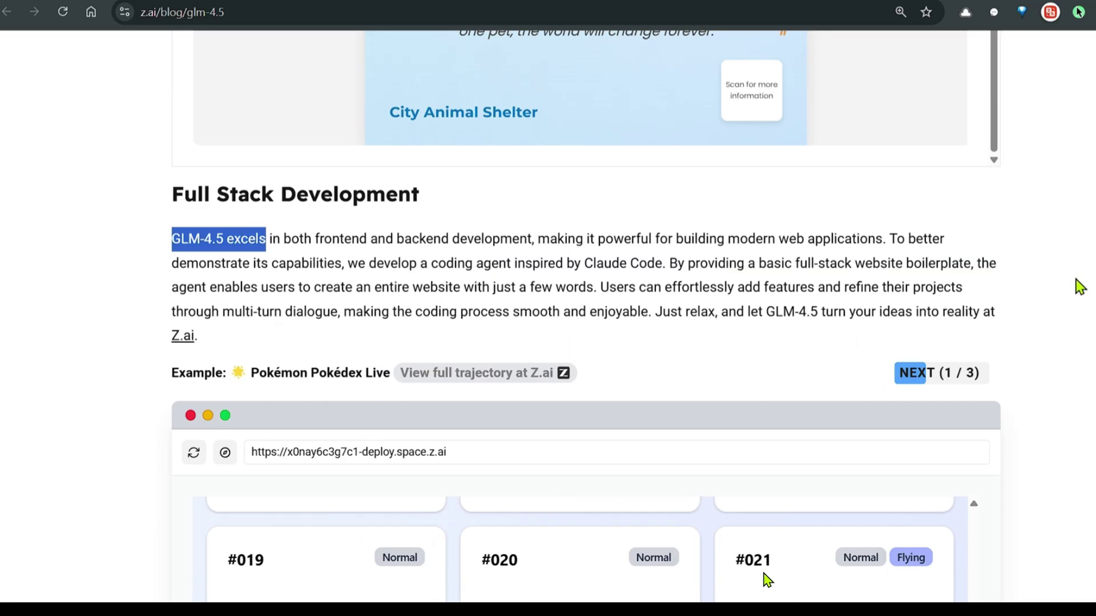
Step: Advance the Full Stack Development example to Medieval Poem Gen
{"action": "left_click", "coordinate": [937, 382]}
{"action": "scroll", "coordinate": [1078, 303], "scroll_direction": "down", "scroll_amount": 5}
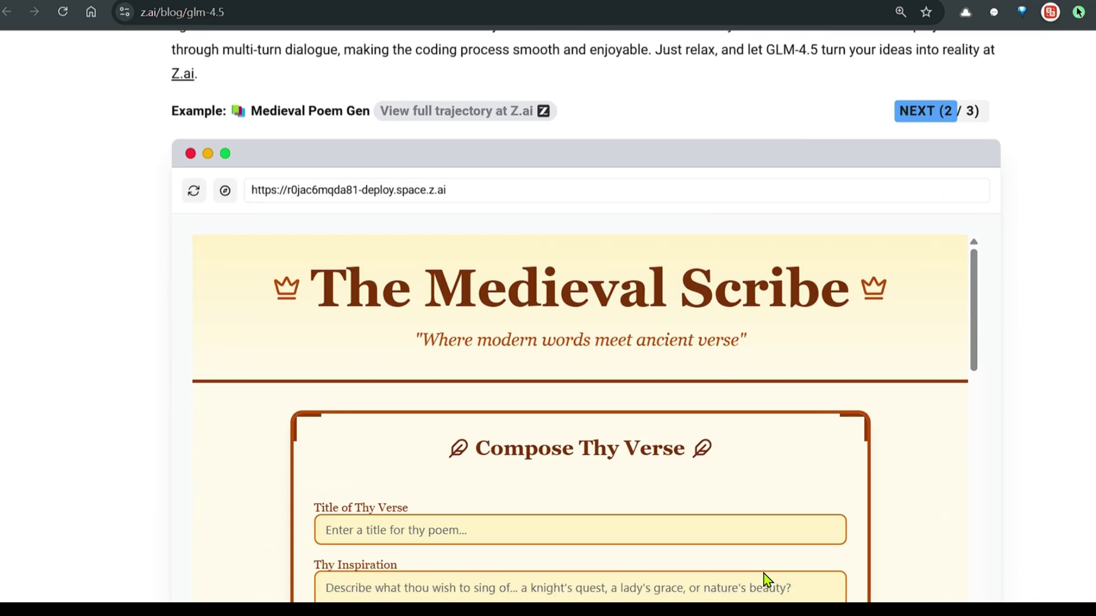
{"action": "scroll", "coordinate": [768, 580], "scroll_direction": "down", "scroll_amount": 5}
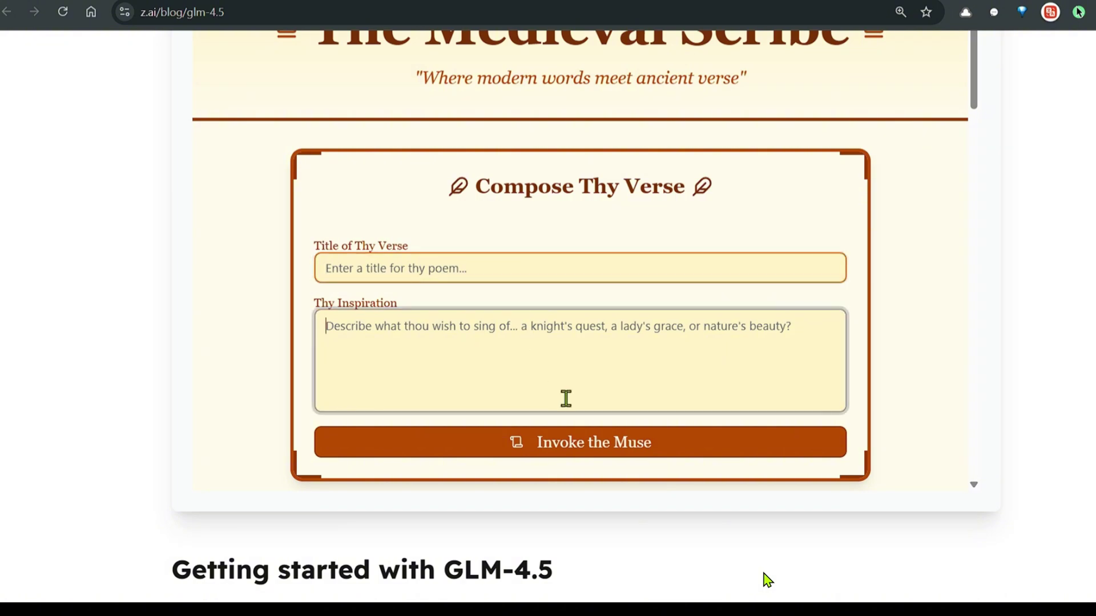
{"action": "scroll", "coordinate": [767, 581], "scroll_direction": "up", "scroll_amount": 5}
Step: Switch to the Cyberpunk Card AI Generator example and watch its demo play
{"action": "left_click", "coordinate": [931, 114]}
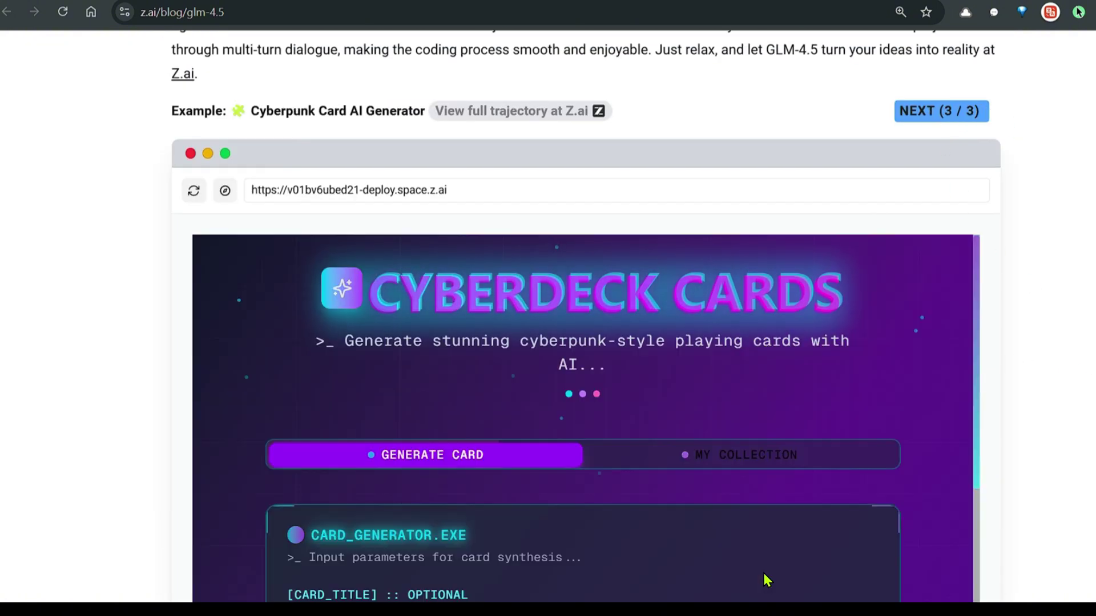
{"action": "scroll", "coordinate": [765, 576], "scroll_direction": "down", "scroll_amount": 5}
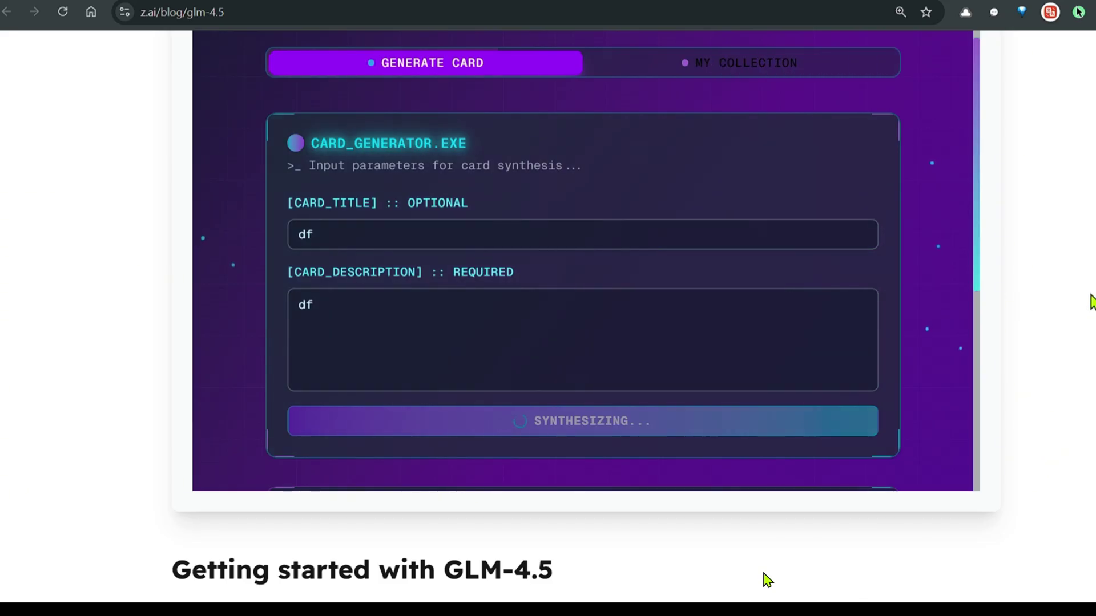
{"action": "scroll", "coordinate": [768, 580], "scroll_direction": "up", "scroll_amount": 5}
{"action": "scroll", "coordinate": [767, 580], "scroll_direction": "down", "scroll_amount": 9}
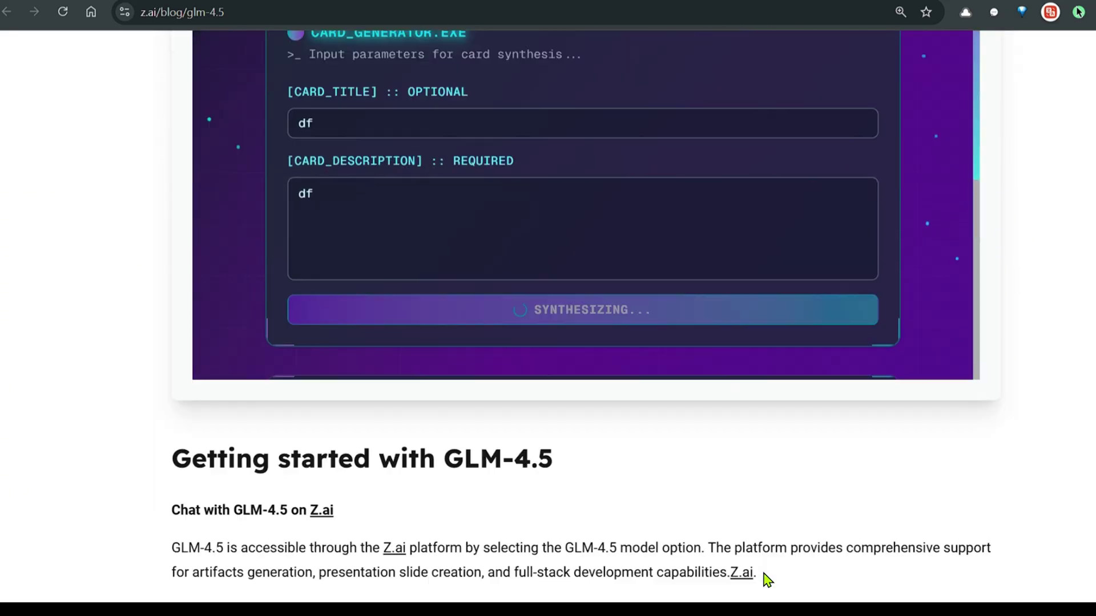
{"action": "scroll", "coordinate": [767, 581], "scroll_direction": "up", "scroll_amount": 9}
Step: Scroll around the demo, then down to the Getting started with GLM-4.5 heading
{"action": "scroll", "coordinate": [768, 581], "scroll_direction": "up", "scroll_amount": 5}
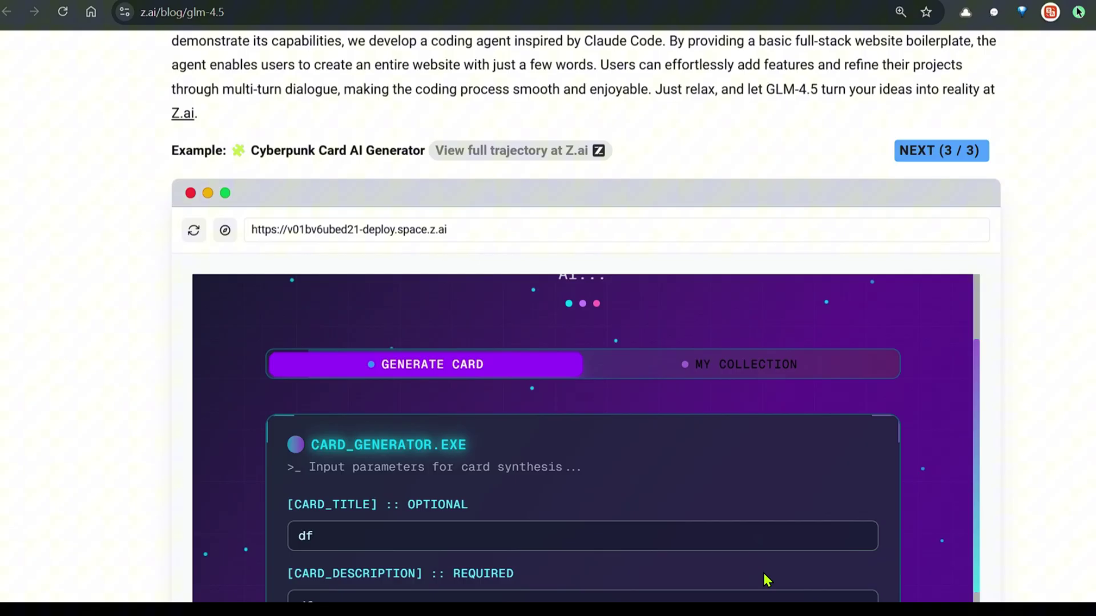
{"action": "scroll", "coordinate": [767, 580], "scroll_direction": "down", "scroll_amount": 9}
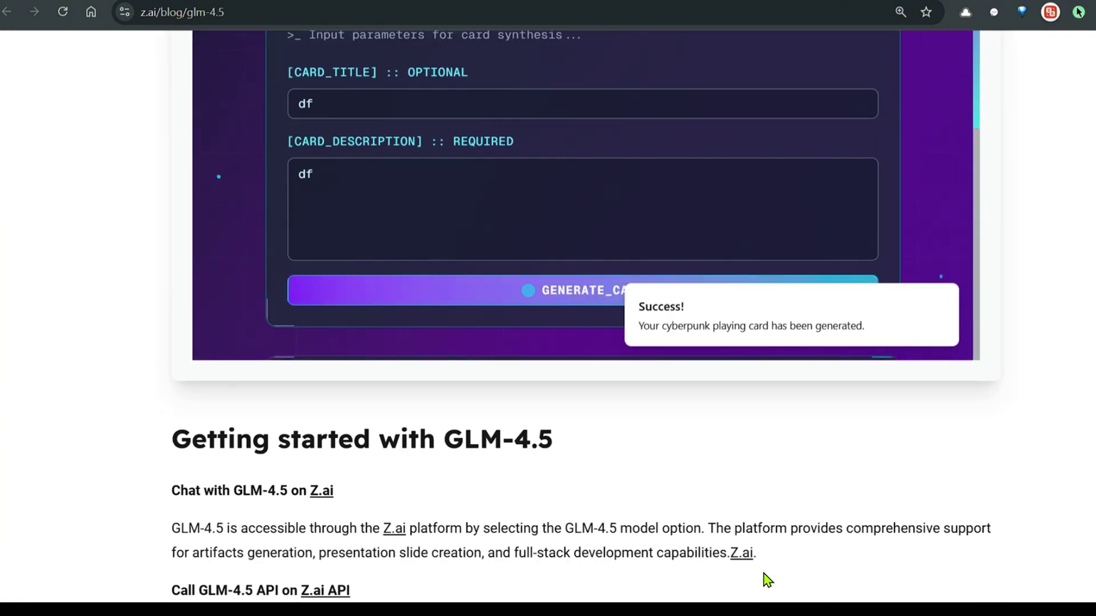
{"action": "scroll", "coordinate": [768, 580], "scroll_direction": "up", "scroll_amount": 5}
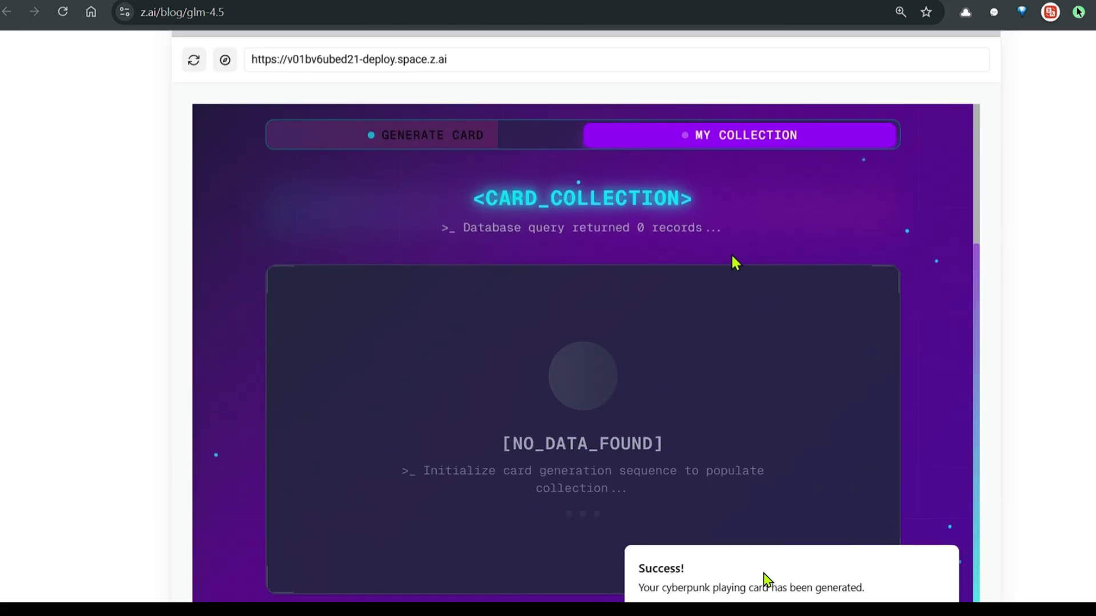
{"action": "scroll", "coordinate": [767, 581], "scroll_direction": "down", "scroll_amount": 3}
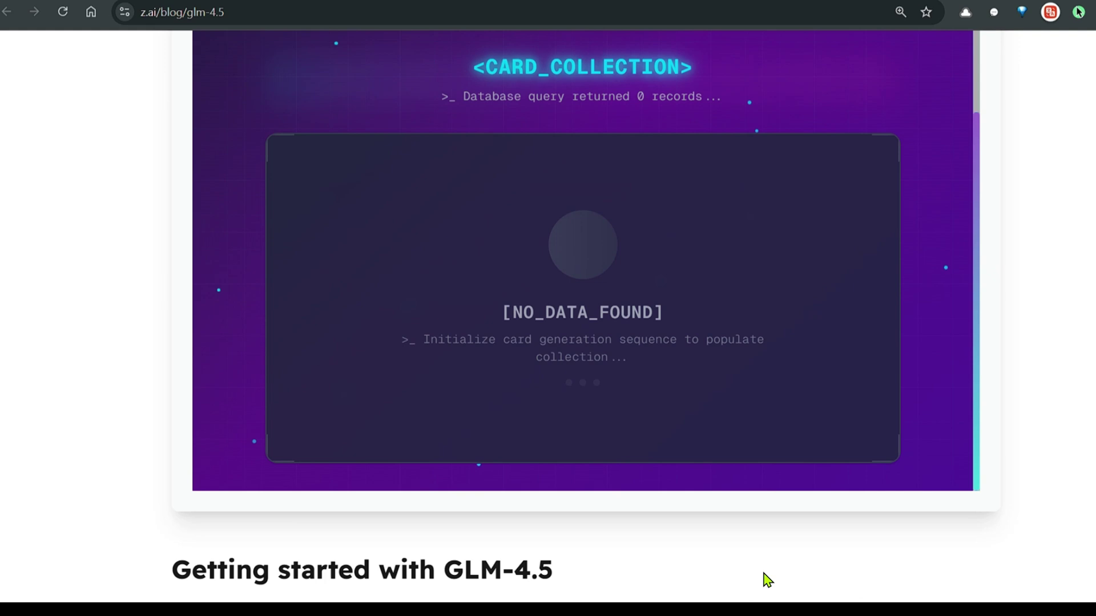
{"action": "scroll", "coordinate": [767, 580], "scroll_direction": "up", "scroll_amount": 1}
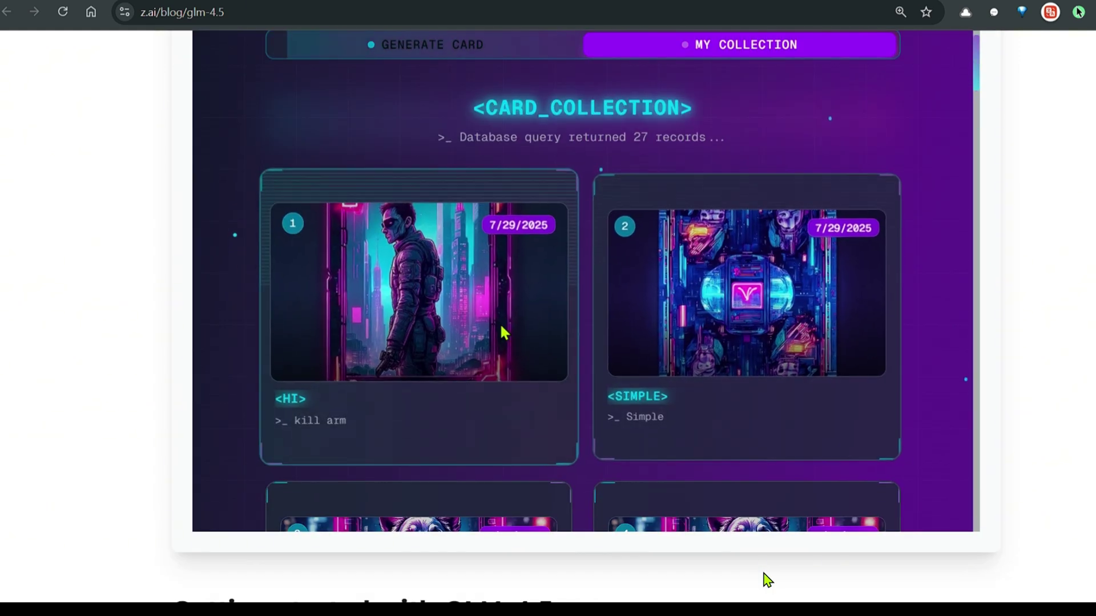
{"action": "scroll", "coordinate": [767, 580], "scroll_direction": "down", "scroll_amount": 8}
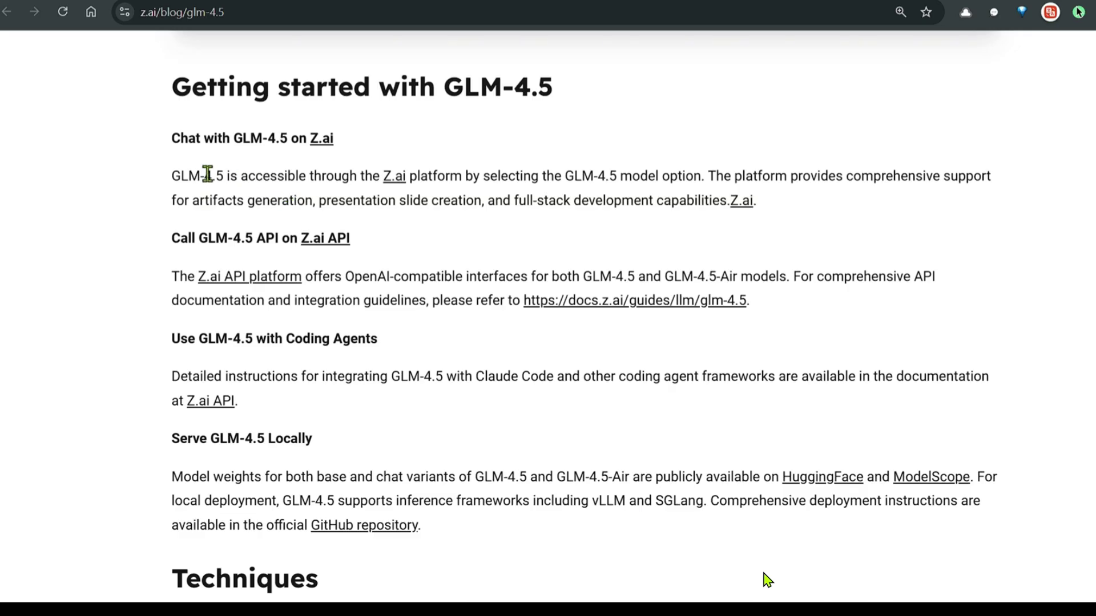
Step: Highlight the Z.ai usage sentence, the Call GLM-4.5 API heading, and vLLM and SGLang
{"action": "left_click_drag", "start_coordinate": [205, 175], "coordinate": [476, 174]}
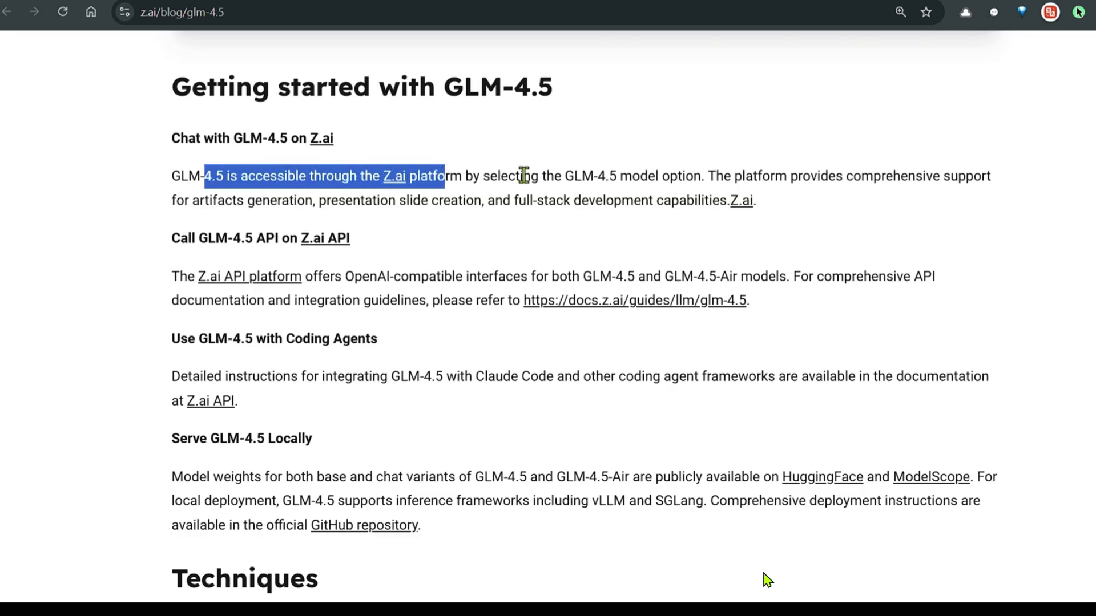
{"action": "left_click_drag", "start_coordinate": [188, 238], "coordinate": [374, 237]}
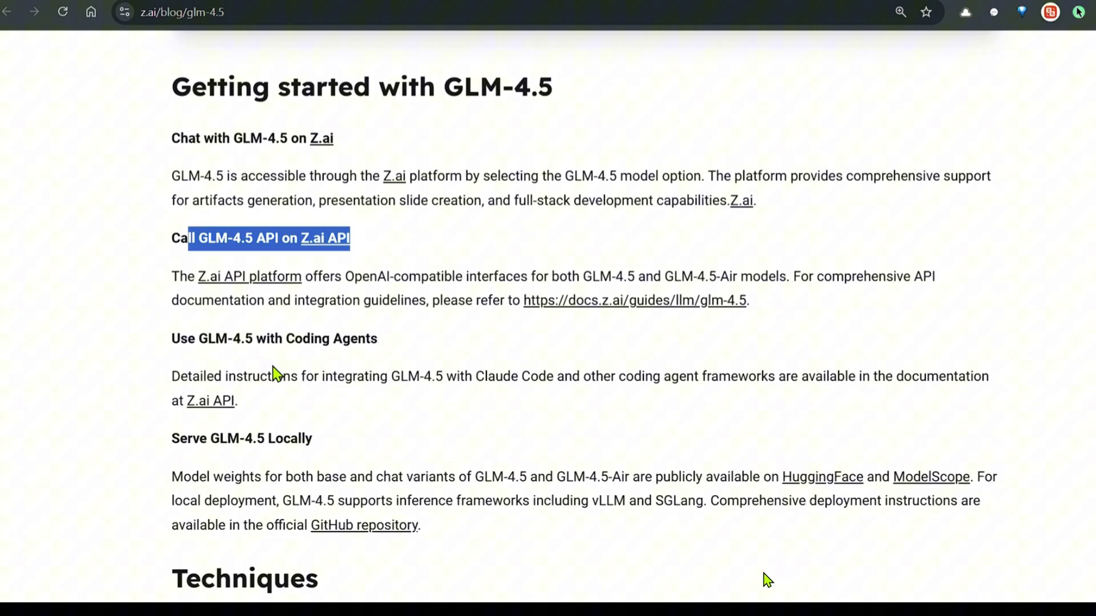
{"action": "left_click_drag", "start_coordinate": [173, 440], "coordinate": [315, 442]}
{"action": "scroll", "coordinate": [802, 361], "scroll_direction": "down", "scroll_amount": 2}
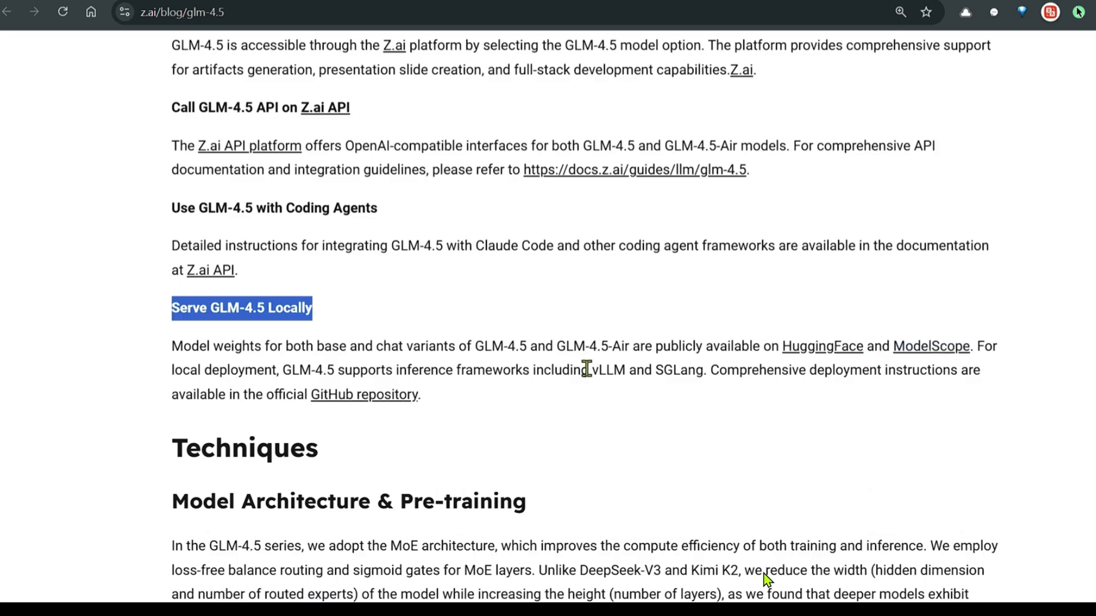
{"action": "left_click_drag", "start_coordinate": [594, 373], "coordinate": [709, 376]}
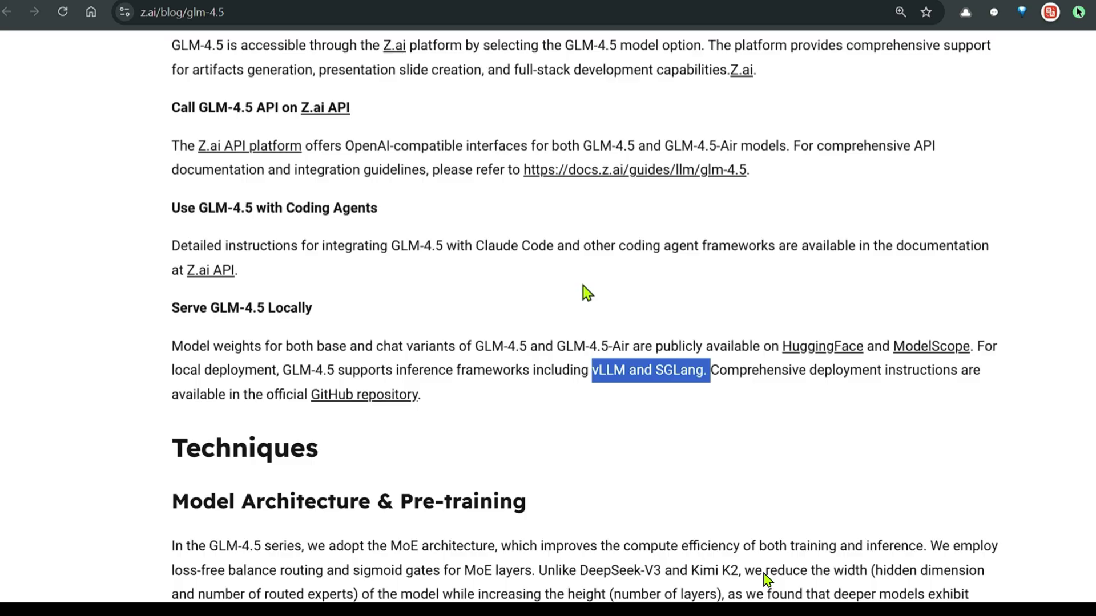
{"action": "scroll", "coordinate": [586, 292], "scroll_direction": "down", "scroll_amount": 7}
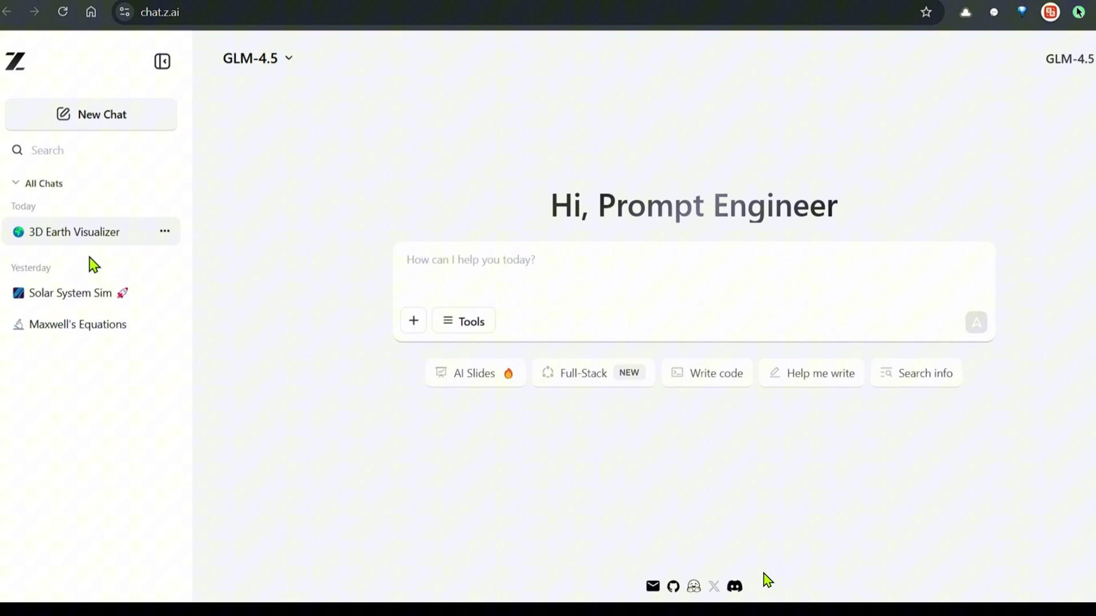
Step: Open the Solar System Sim chat, widen its preview and raise orbit speed to about 4.5x
{"action": "left_click", "coordinate": [64, 303]}
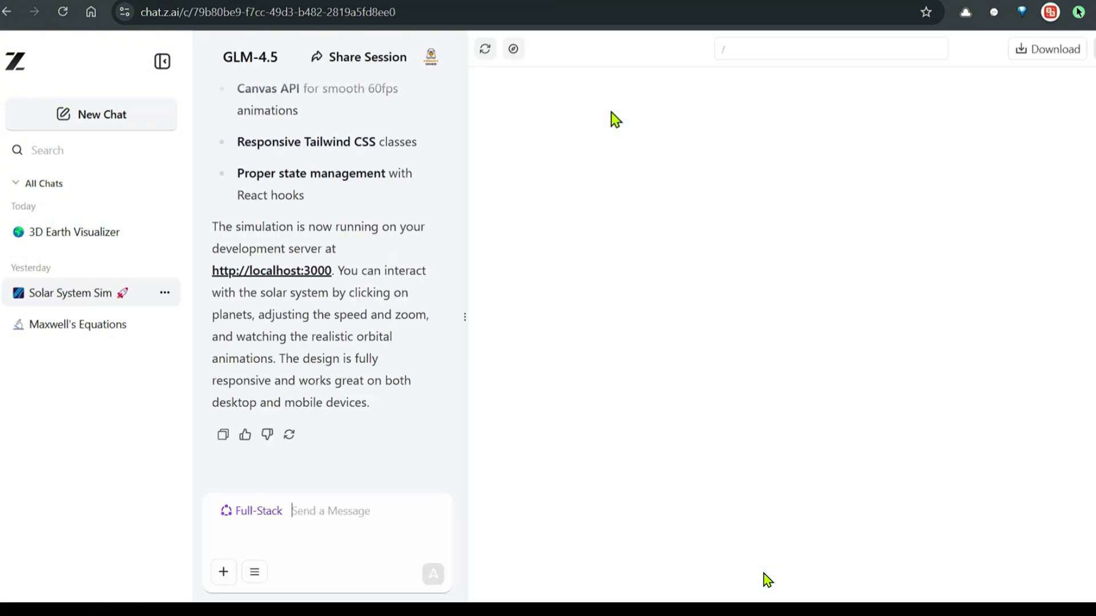
{"action": "scroll", "coordinate": [394, 228], "scroll_direction": "up", "scroll_amount": 20}
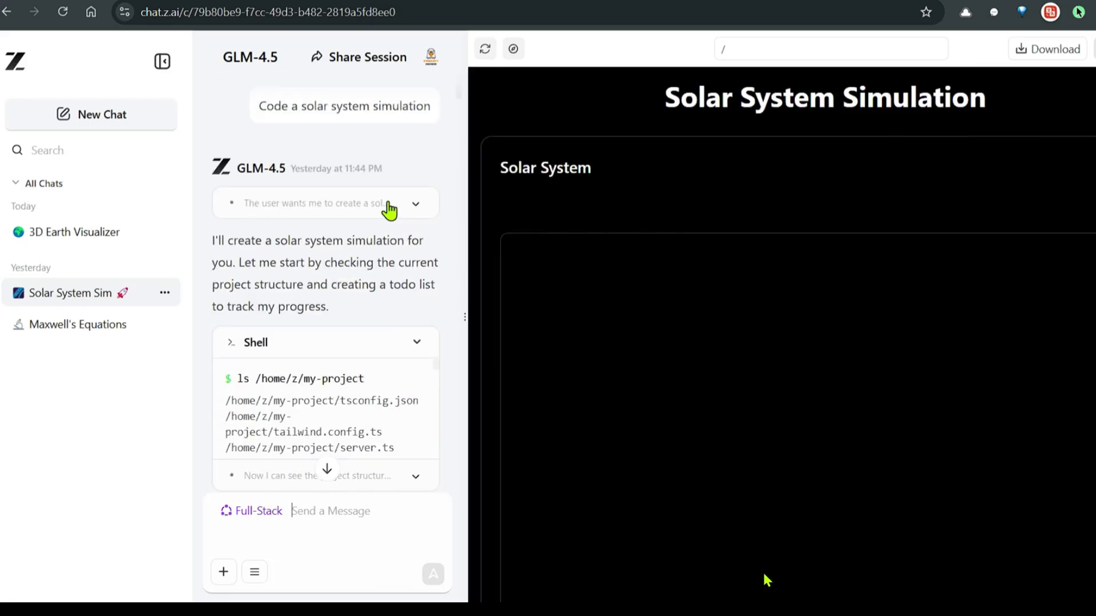
{"action": "scroll", "coordinate": [334, 243], "scroll_direction": "down", "scroll_amount": 10}
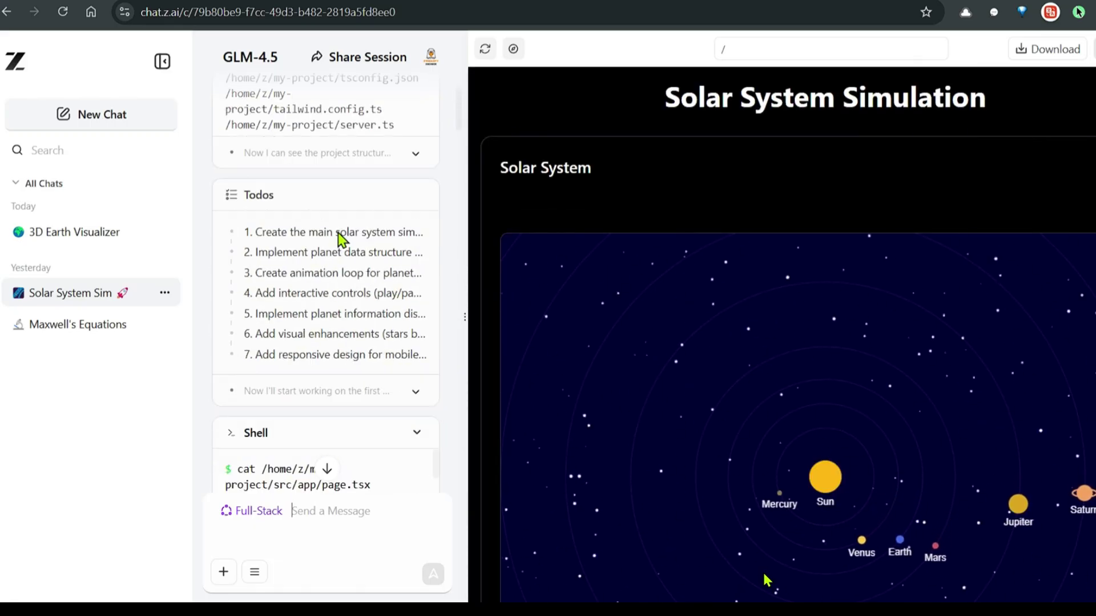
{"action": "scroll", "coordinate": [348, 245], "scroll_direction": "down", "scroll_amount": 10}
{"action": "scroll", "coordinate": [804, 276], "scroll_direction": "down", "scroll_amount": 3}
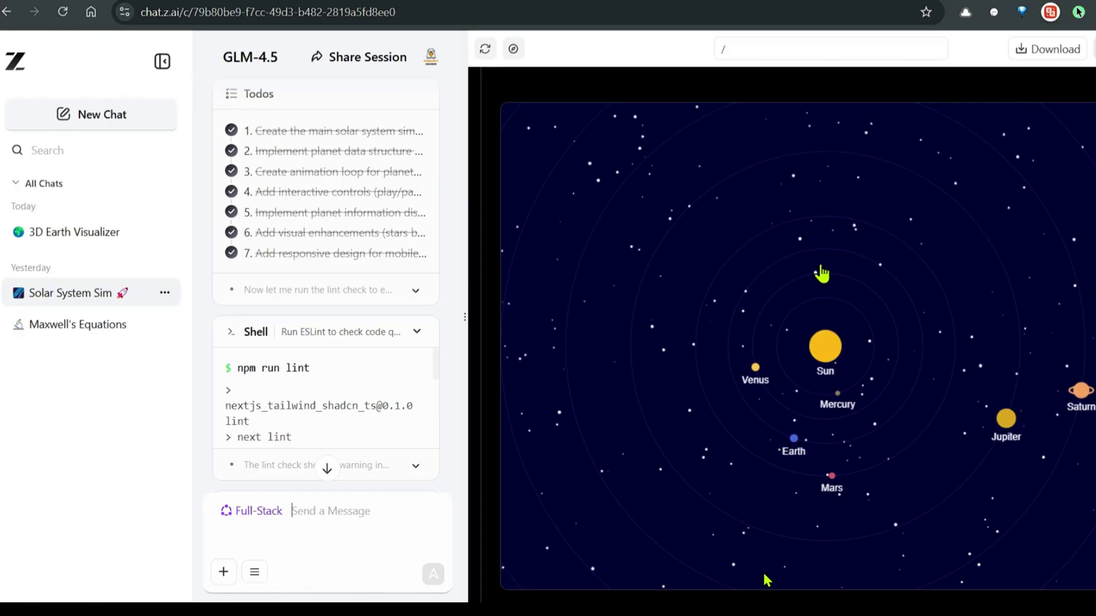
{"action": "left_click_drag", "start_coordinate": [471, 273], "coordinate": [332, 265]}
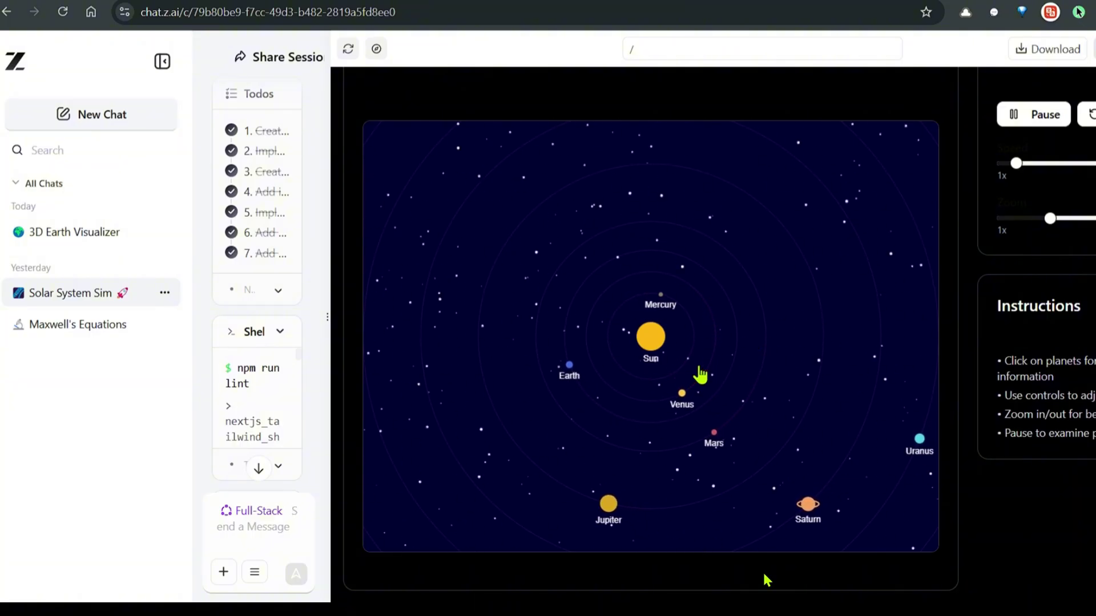
{"action": "left_click_drag", "start_coordinate": [1015, 163], "coordinate": [1095, 174]}
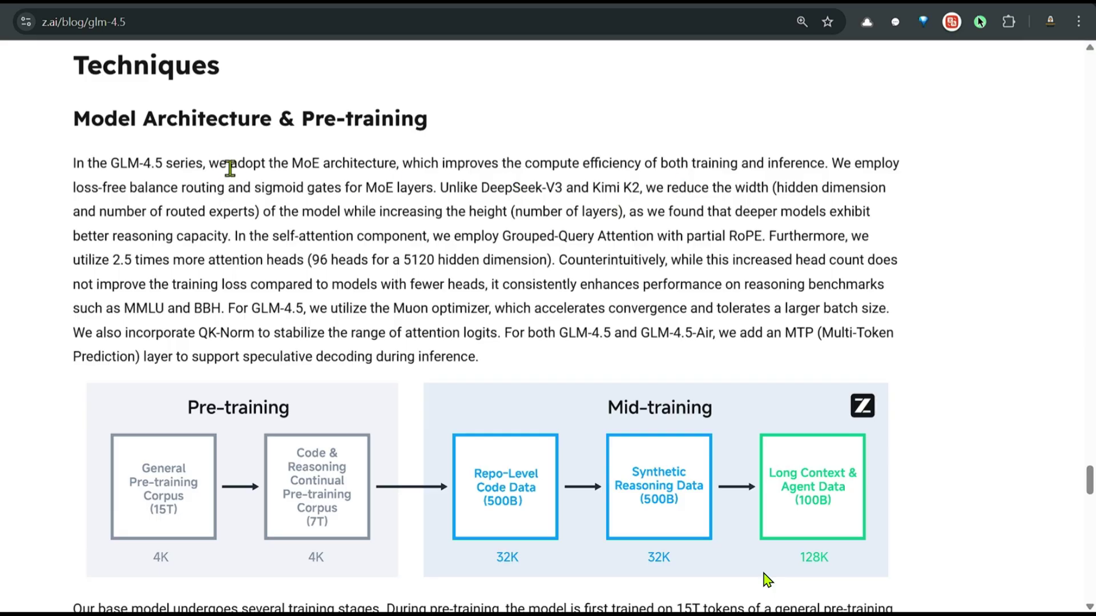
{"action": "left_click_drag", "start_coordinate": [230, 167], "coordinate": [397, 158]}
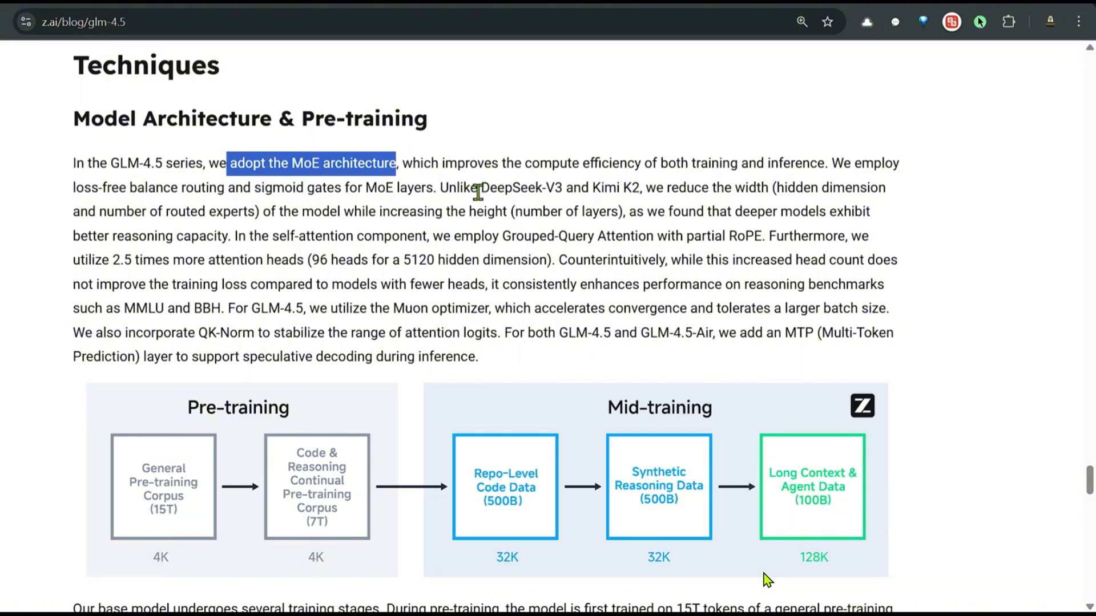
{"action": "left_click_drag", "start_coordinate": [478, 190], "coordinate": [766, 188]}
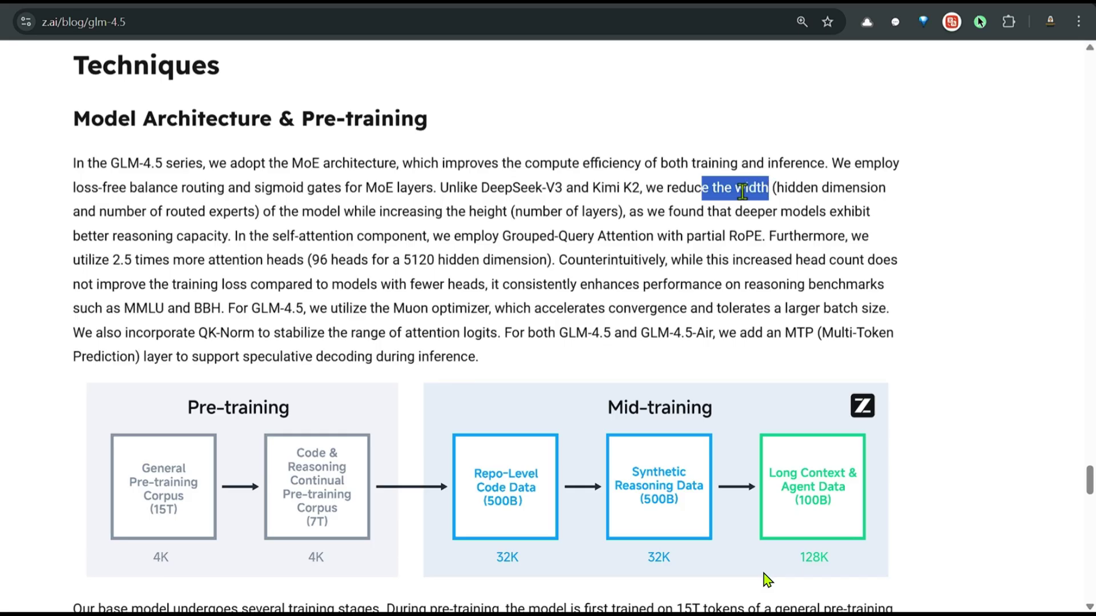
{"action": "left_click_drag", "start_coordinate": [424, 212], "coordinate": [626, 211]}
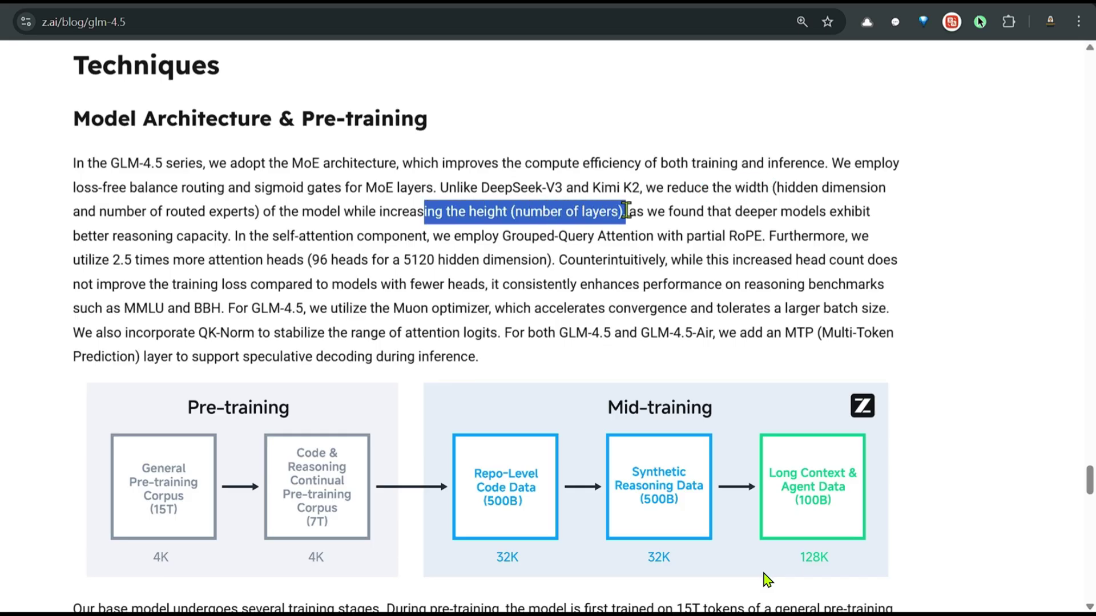
{"action": "left_click_drag", "start_coordinate": [732, 210], "coordinate": [866, 228]}
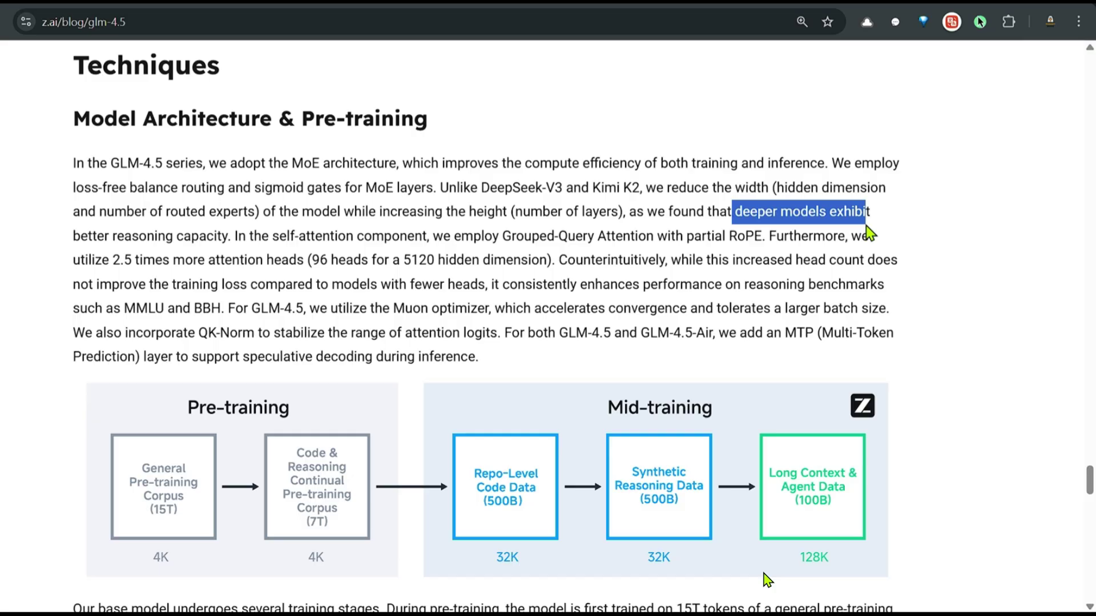
{"action": "left_click_drag", "start_coordinate": [117, 236], "coordinate": [242, 235]}
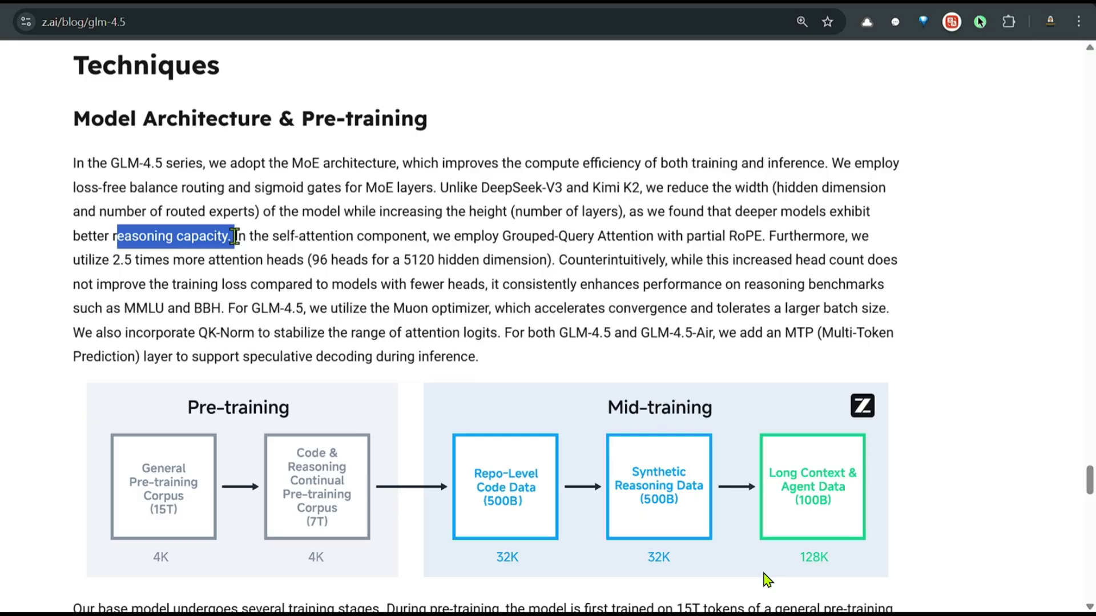
Step: Scroll to 'RL for Large-Scale Models with slime' and open the slime GitHub repository
{"action": "scroll", "coordinate": [511, 235], "scroll_direction": "down", "scroll_amount": 5}
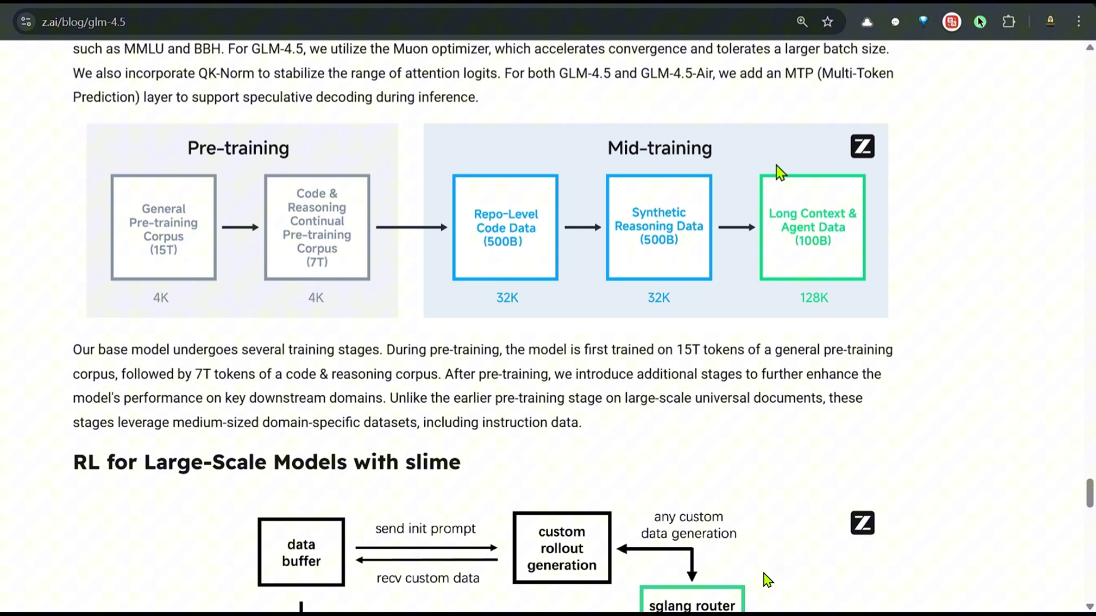
{"action": "scroll", "coordinate": [512, 281], "scroll_direction": "up", "scroll_amount": 3}
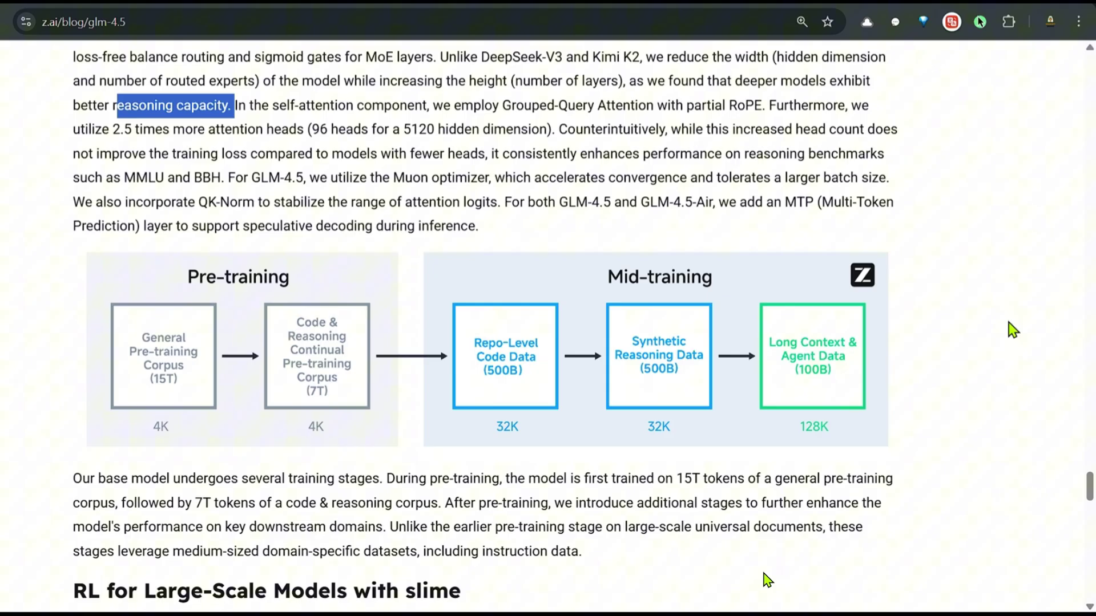
{"action": "scroll", "coordinate": [1012, 329], "scroll_direction": "down", "scroll_amount": 2}
{"action": "scroll", "coordinate": [1007, 223], "scroll_direction": "down", "scroll_amount": 4}
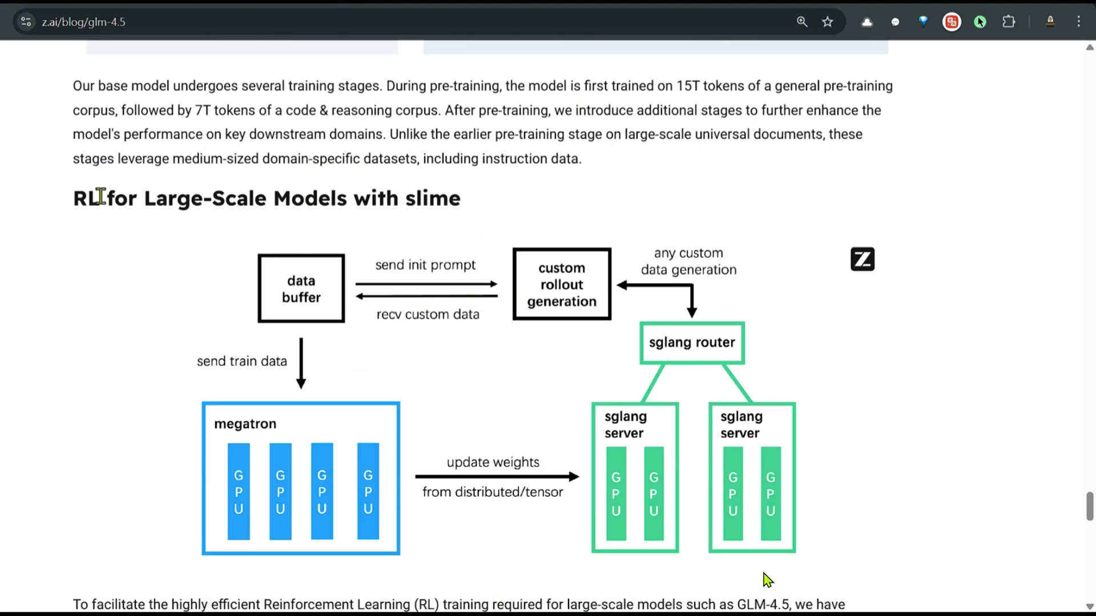
{"action": "left_click_drag", "start_coordinate": [101, 198], "coordinate": [448, 198]}
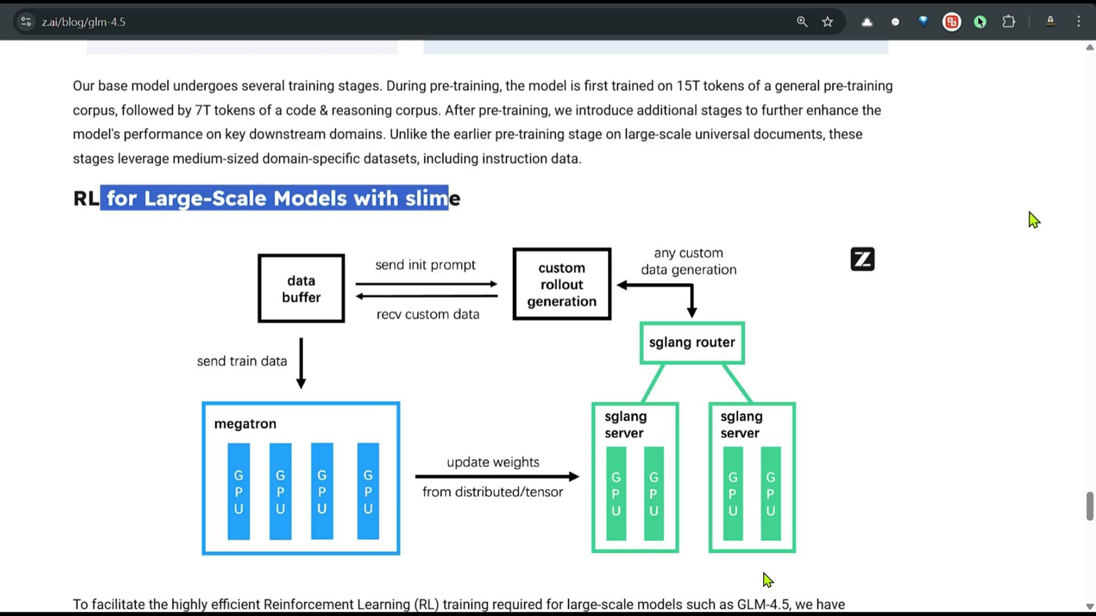
{"action": "scroll", "coordinate": [1060, 233], "scroll_direction": "down", "scroll_amount": 2}
{"action": "scroll", "coordinate": [1060, 233], "scroll_direction": "down", "scroll_amount": 2}
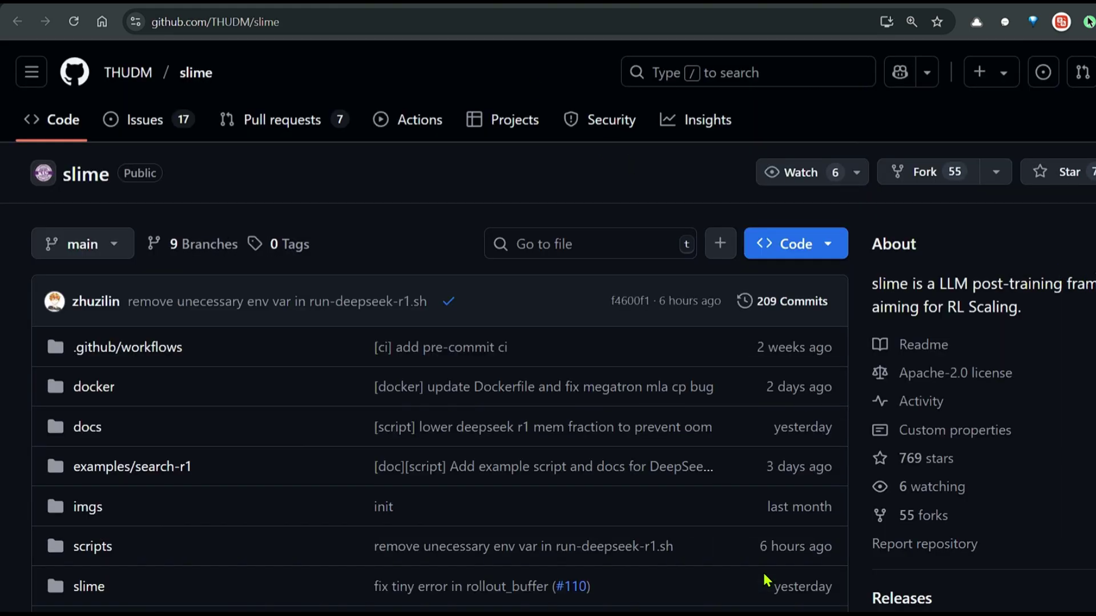
Step: Browse the slime repo, close its tab, and look over the zai-org/GLM-4.5 GitHub repository
{"action": "scroll", "coordinate": [764, 575], "scroll_direction": "down", "scroll_amount": 15}
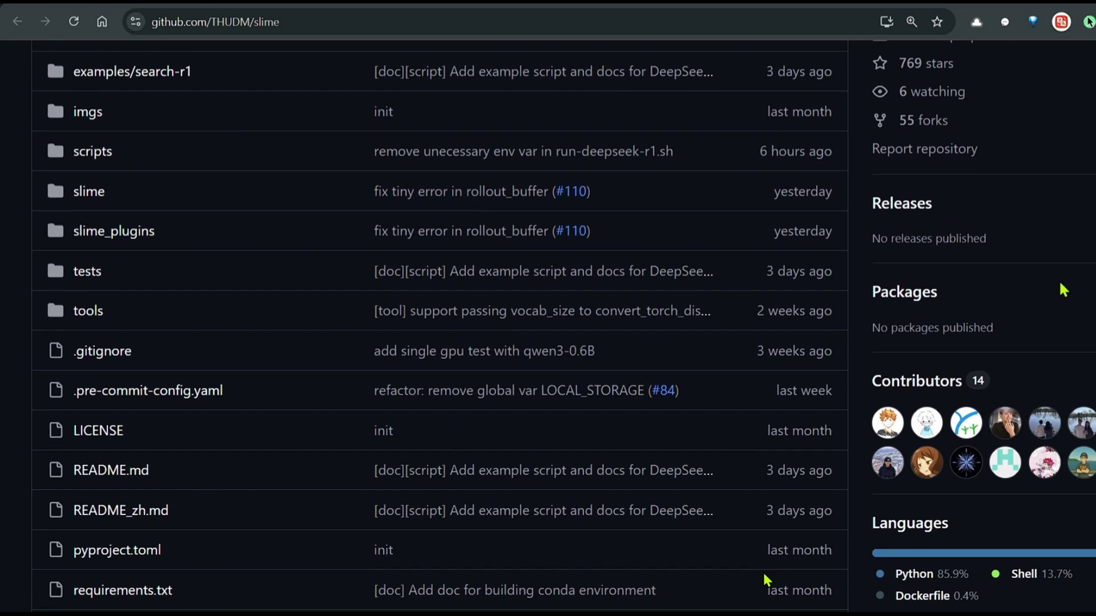
{"action": "key", "text": "ctrl+w"}
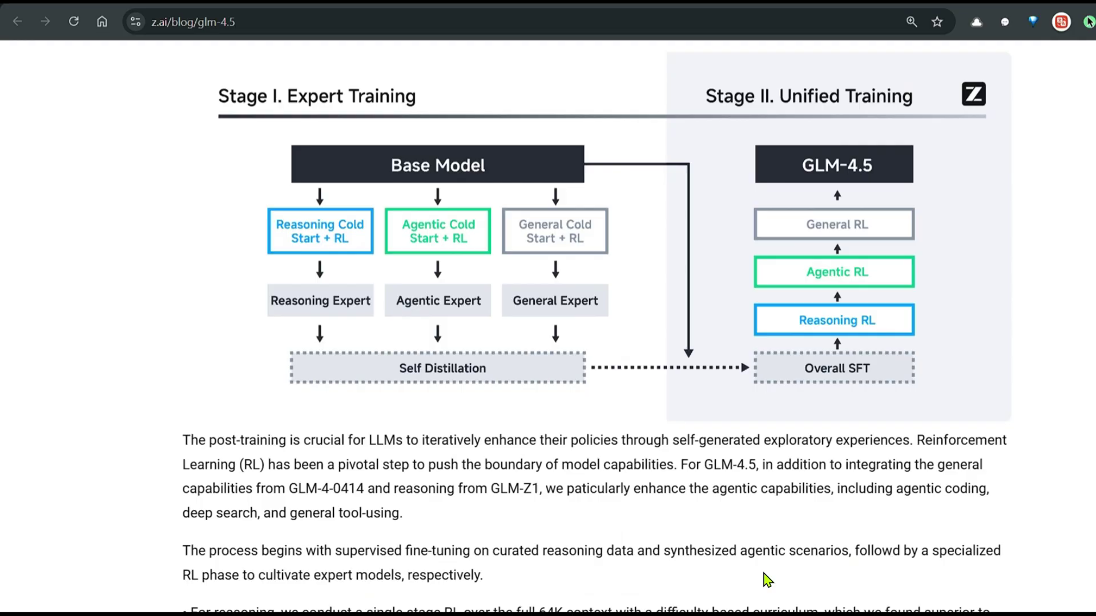
{"action": "scroll", "coordinate": [766, 579], "scroll_direction": "up", "scroll_amount": 2}
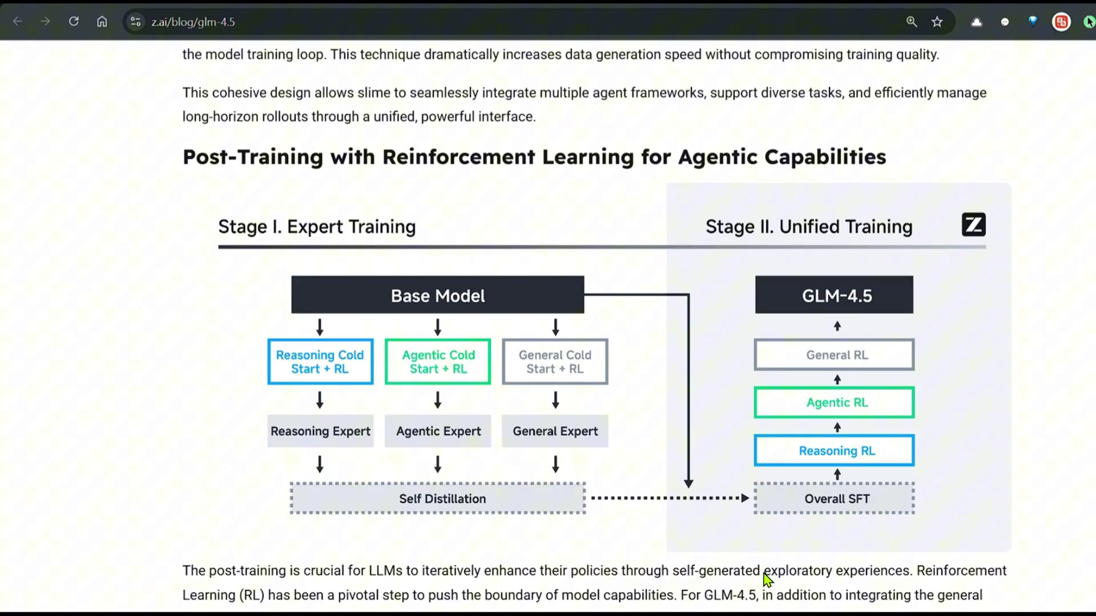
{"action": "scroll", "coordinate": [767, 579], "scroll_direction": "down", "scroll_amount": 5}
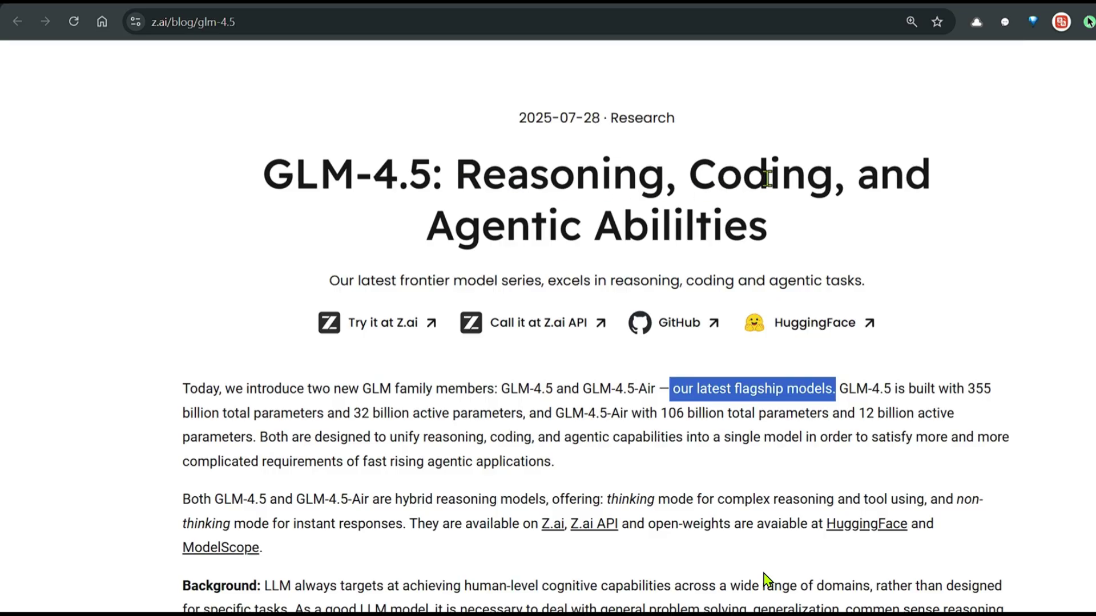
{"action": "scroll", "coordinate": [1003, 239], "scroll_direction": "down", "scroll_amount": 2}
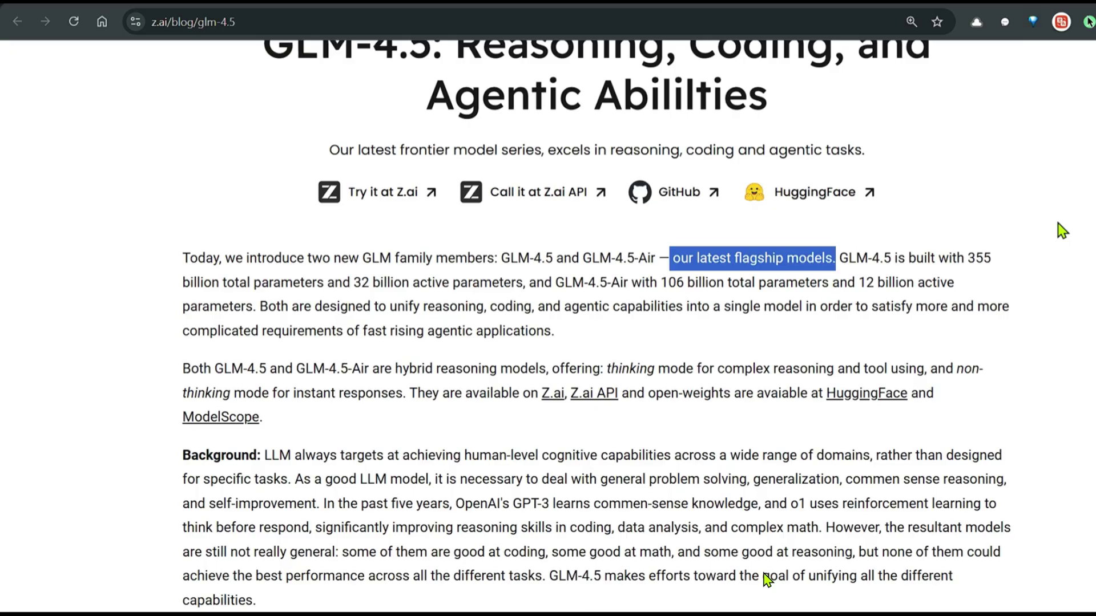
{"action": "scroll", "coordinate": [1004, 282], "scroll_direction": "up", "scroll_amount": 2}
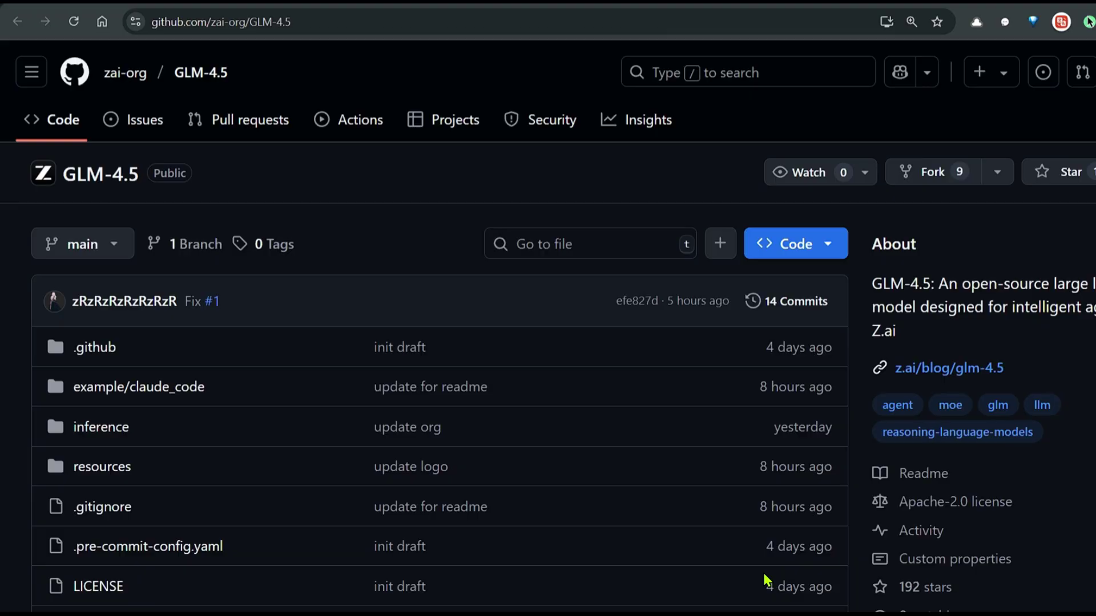
{"action": "scroll", "coordinate": [764, 577], "scroll_direction": "down", "scroll_amount": 15}
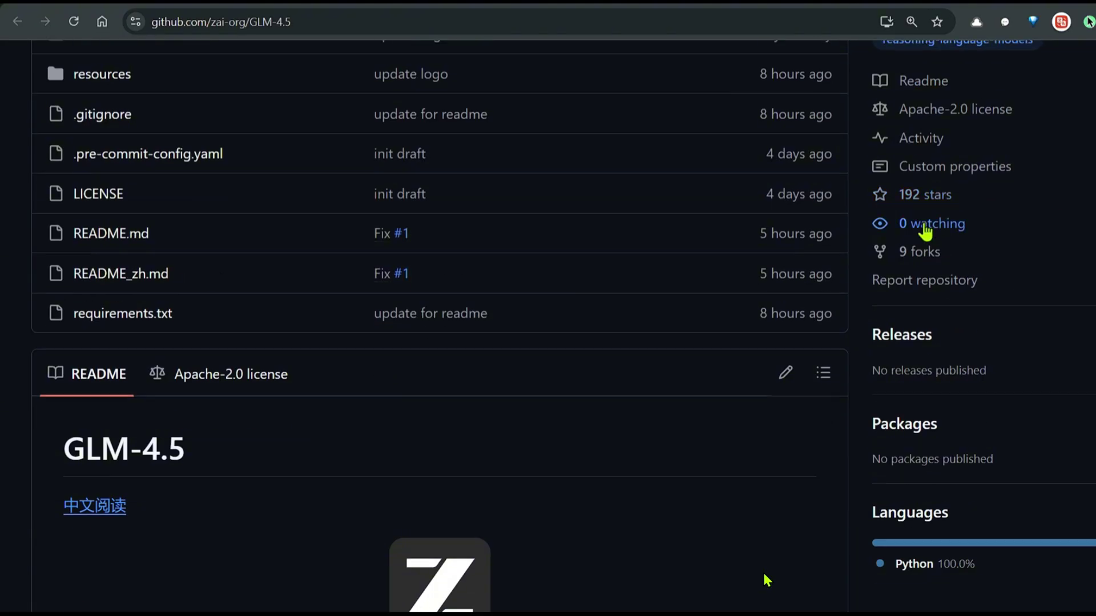
Step: Open the zai-org/GLM-4.5 model page, view its files, and return to the model card
{"action": "scroll", "coordinate": [763, 575], "scroll_direction": "up", "scroll_amount": 10}
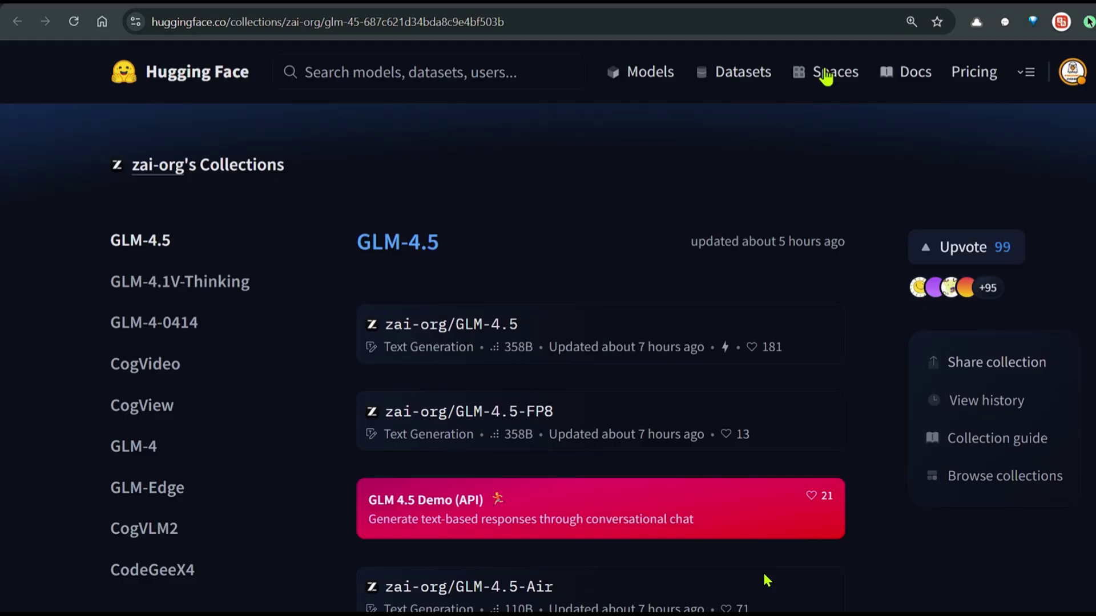
{"action": "scroll", "coordinate": [766, 579], "scroll_direction": "down", "scroll_amount": 2}
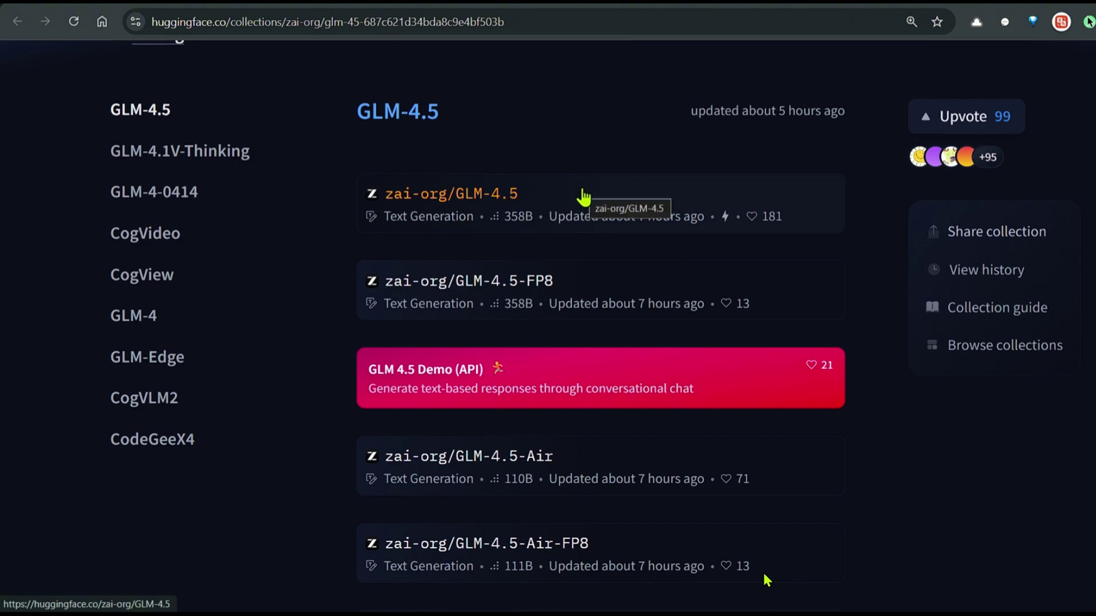
{"action": "left_click", "coordinate": [548, 201]}
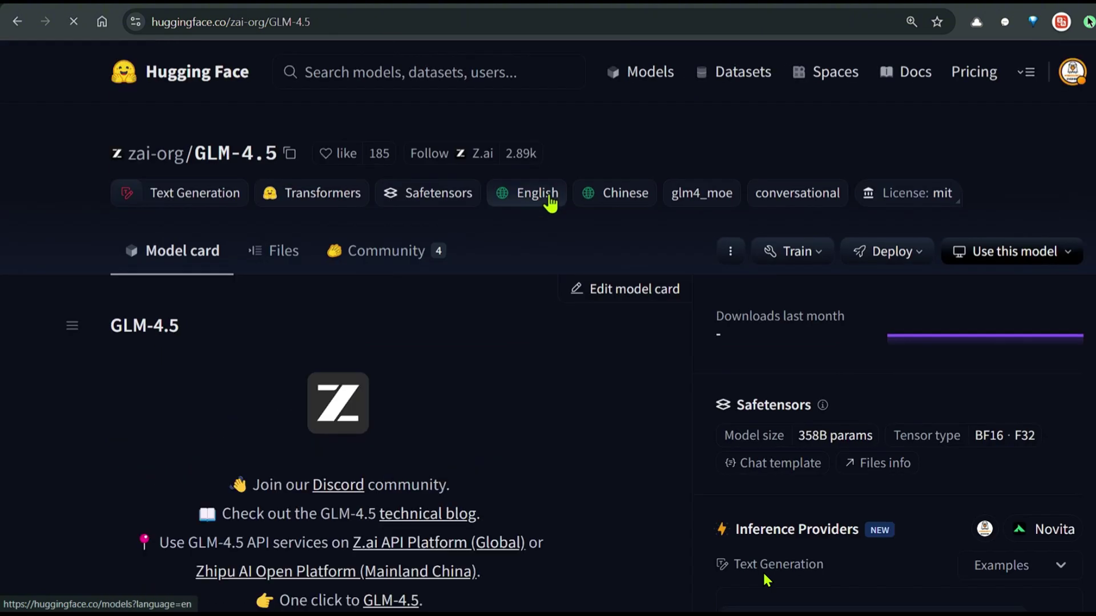
{"action": "left_click", "coordinate": [299, 258]}
{"action": "scroll", "coordinate": [662, 354], "scroll_direction": "down", "scroll_amount": 20}
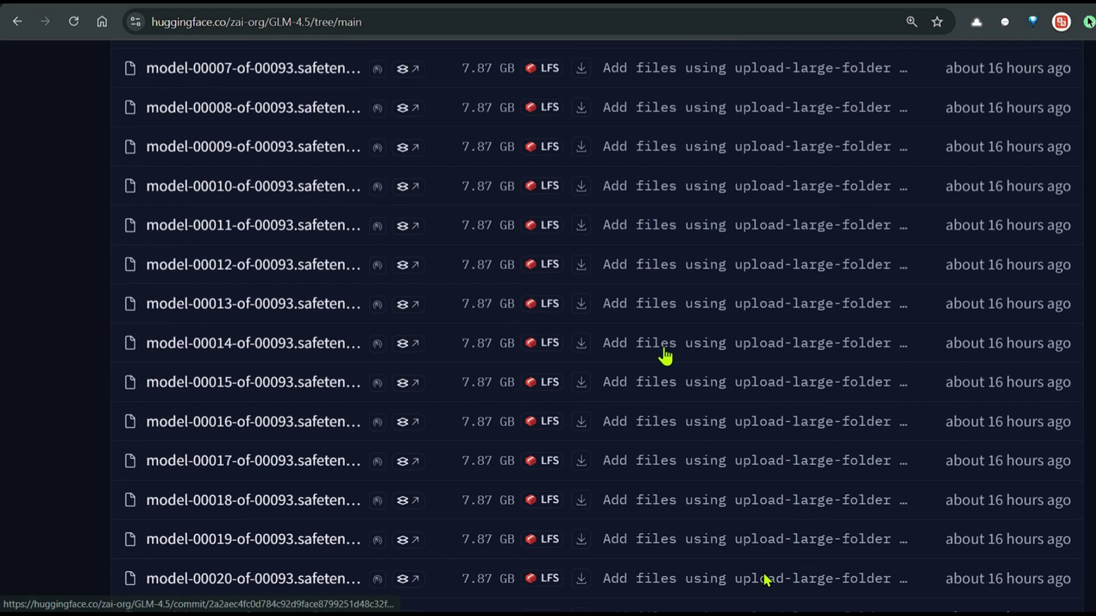
{"action": "scroll", "coordinate": [488, 291], "scroll_direction": "up", "scroll_amount": 20}
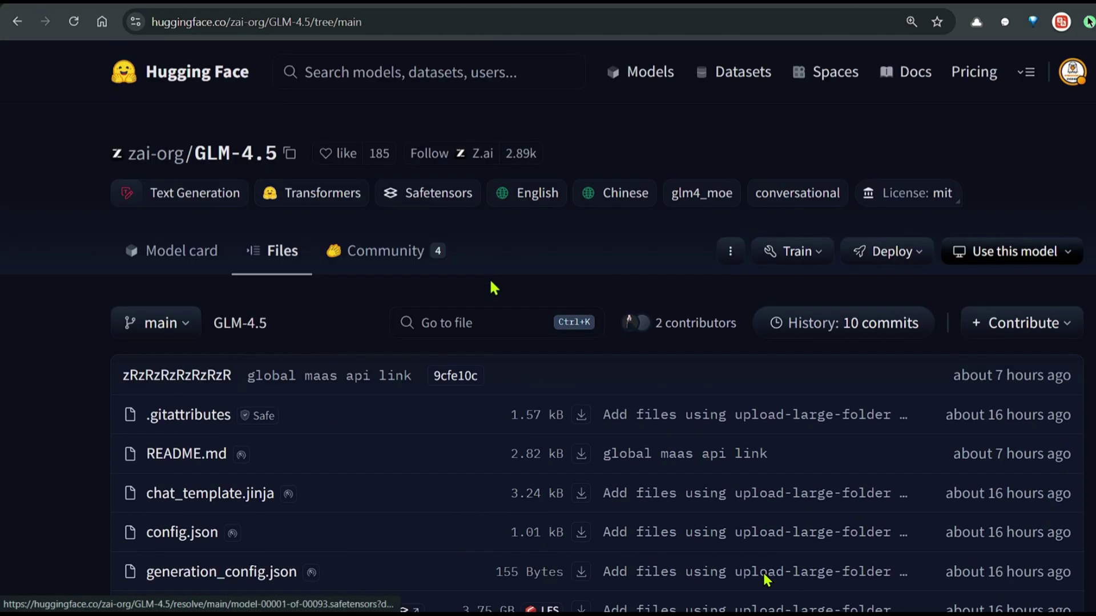
{"action": "left_click", "coordinate": [17, 23]}
{"action": "scroll", "coordinate": [772, 213], "scroll_direction": "down", "scroll_amount": 5}
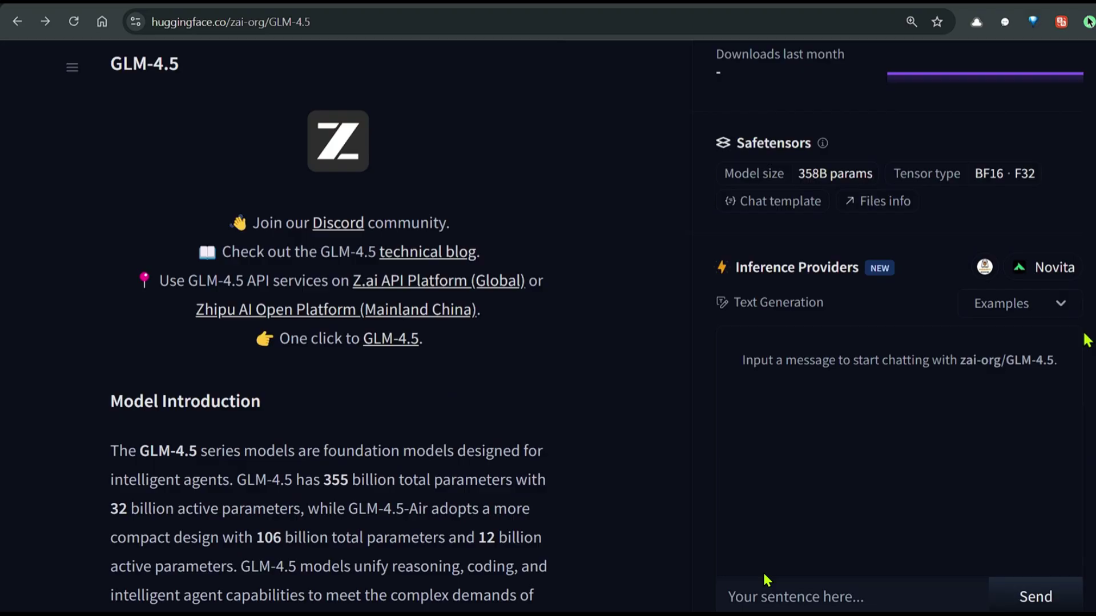
{"action": "scroll", "coordinate": [762, 571], "scroll_direction": "down", "scroll_amount": 2}
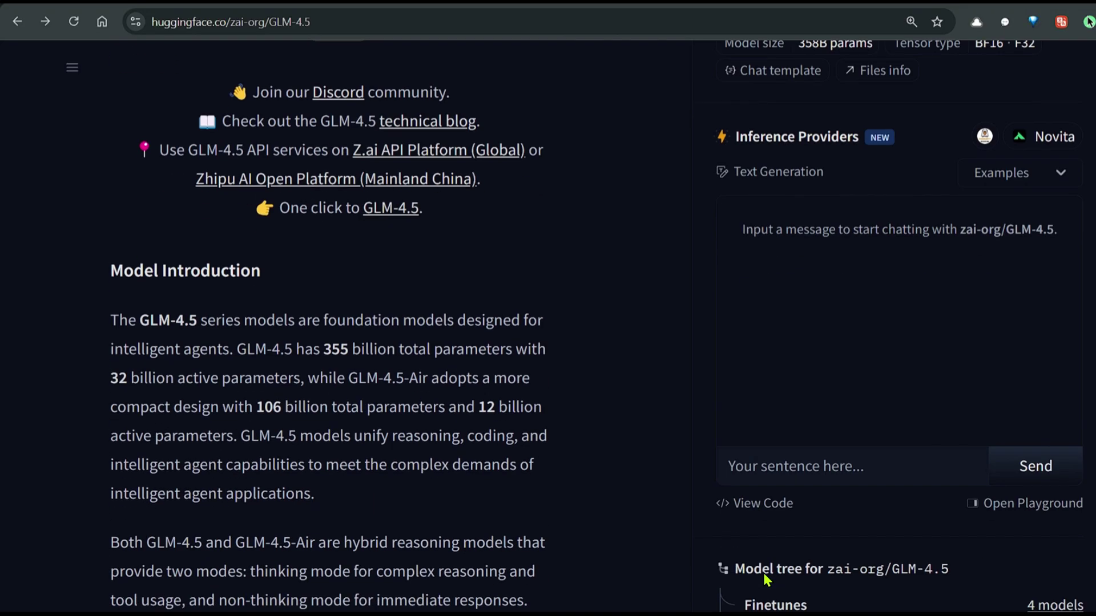
{"action": "scroll", "coordinate": [762, 572], "scroll_direction": "down", "scroll_amount": 2}
{"action": "scroll", "coordinate": [762, 573], "scroll_direction": "up", "scroll_amount": 2}
{"action": "scroll", "coordinate": [763, 572], "scroll_direction": "down", "scroll_amount": 2}
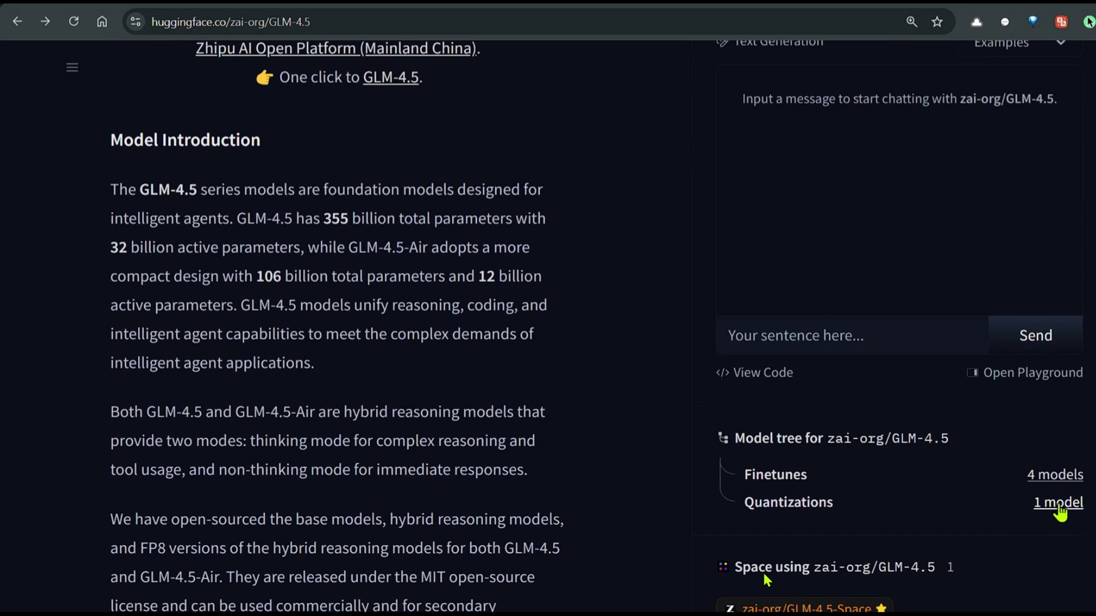
Step: Open the mlx-community/GLM-4.5-4bit quantization from Quantizations, view its files, and navigate back
{"action": "left_click", "coordinate": [1063, 510]}
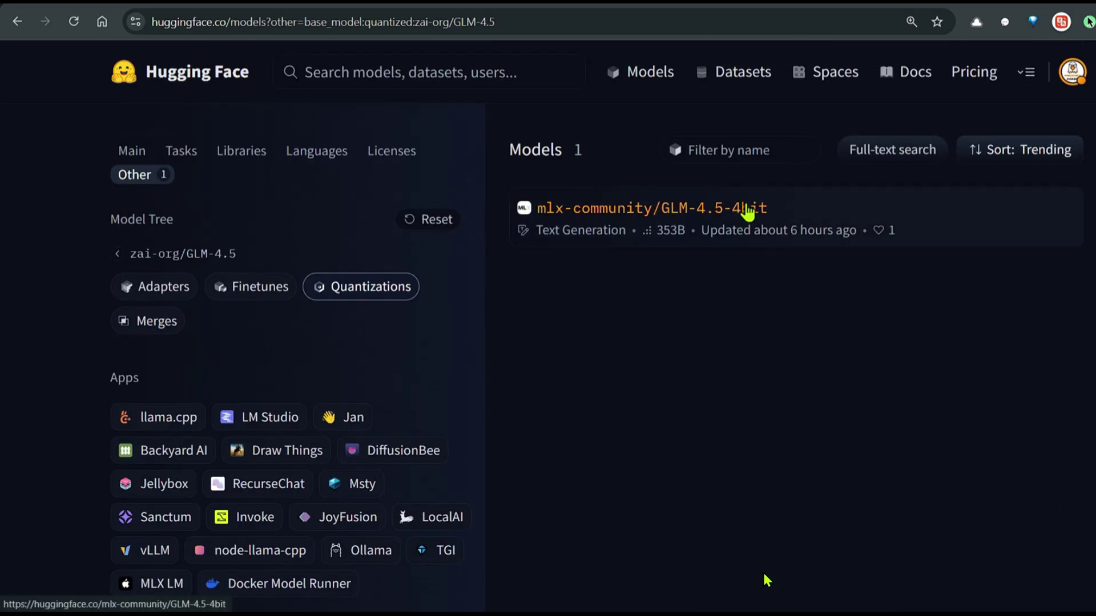
{"action": "left_click", "coordinate": [746, 209]}
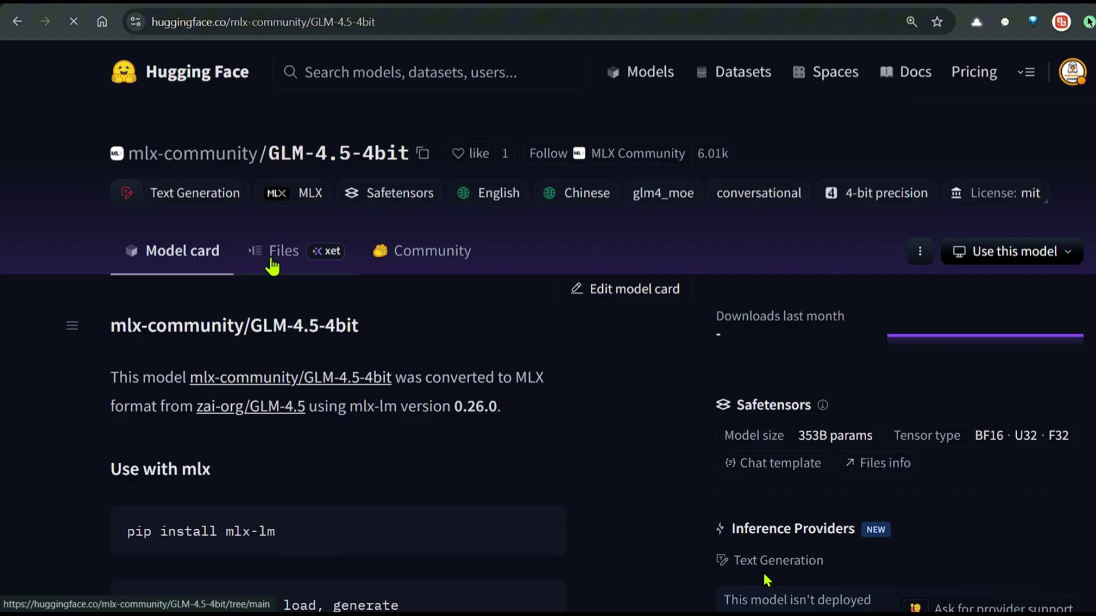
{"action": "left_click", "coordinate": [279, 251]}
{"action": "scroll", "coordinate": [742, 262], "scroll_direction": "down", "scroll_amount": 15}
{"action": "scroll", "coordinate": [868, 264], "scroll_direction": "down", "scroll_amount": 15}
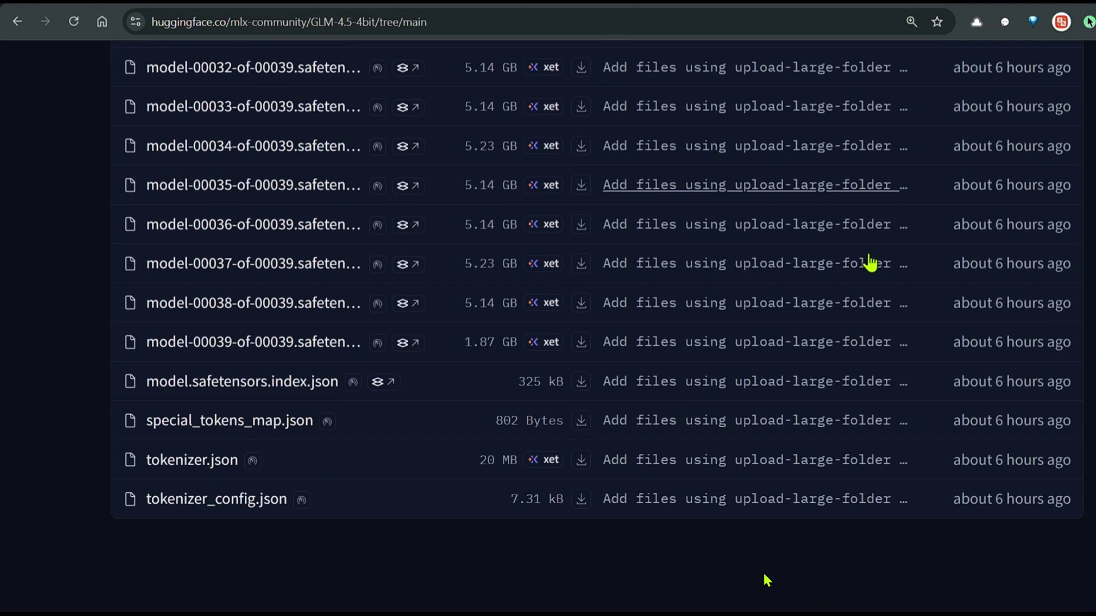
{"action": "scroll", "coordinate": [935, 292], "scroll_direction": "up", "scroll_amount": 20}
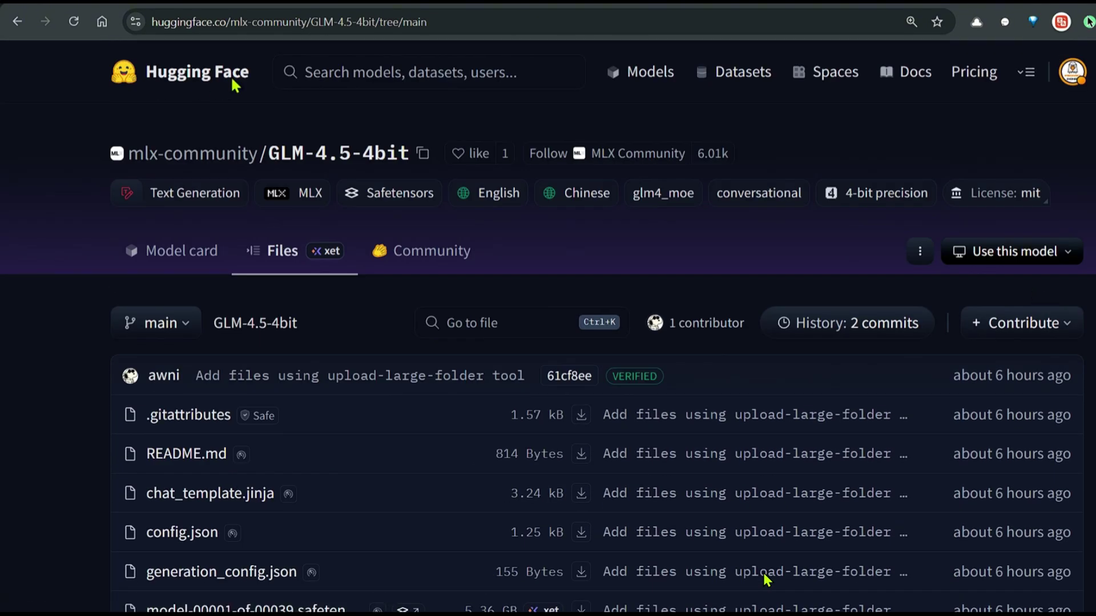
{"action": "key", "text": "alt+Left"}
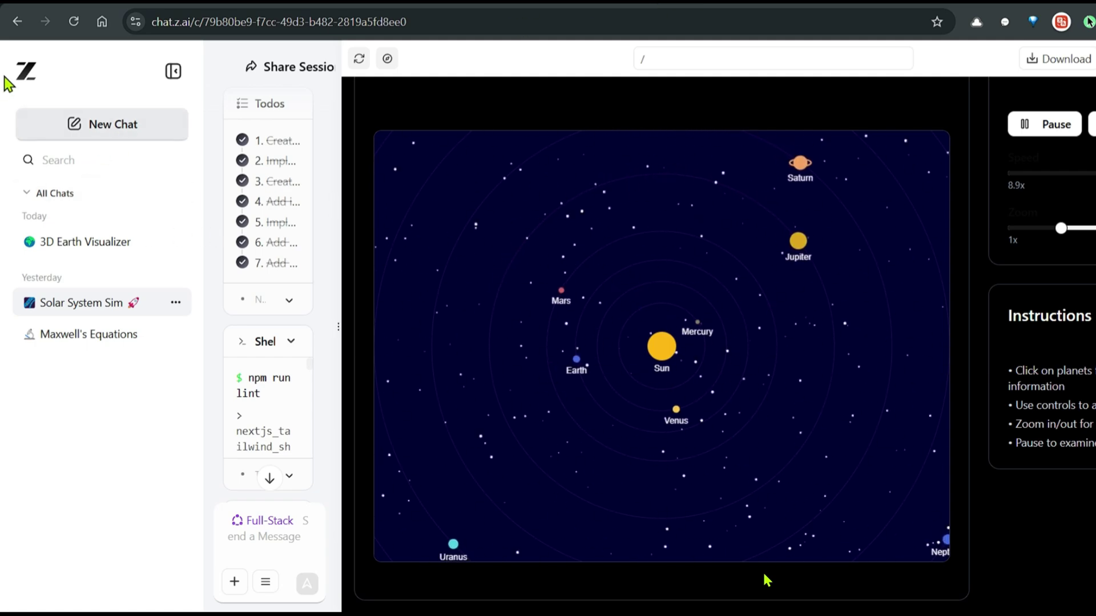
Step: Start a new chat and check the model list, keeping GLM-4.5
{"action": "left_click", "coordinate": [23, 73]}
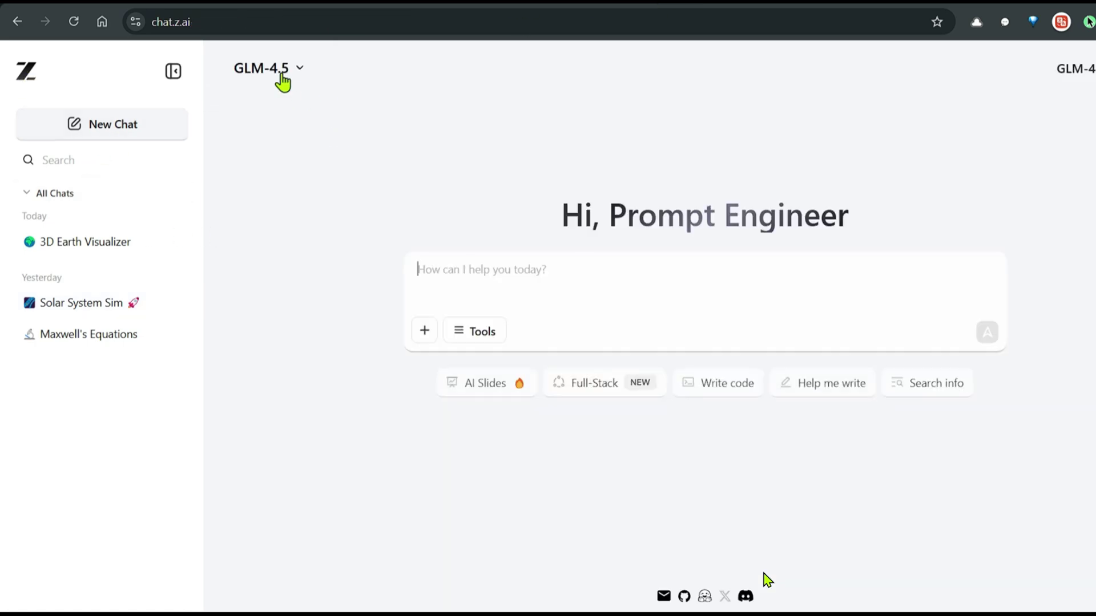
{"action": "left_click", "coordinate": [301, 75]}
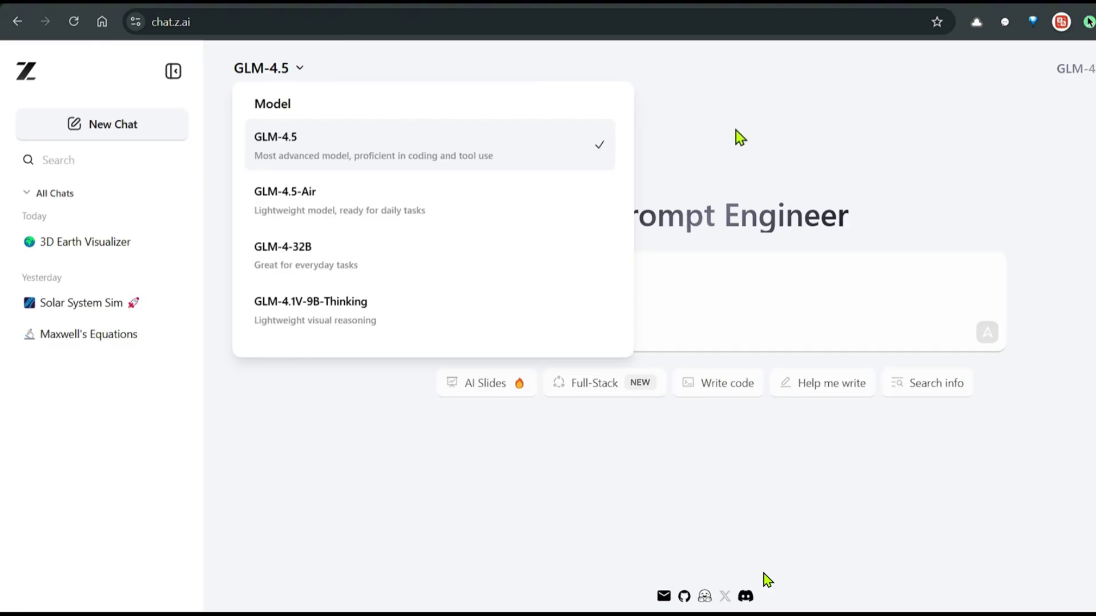
{"action": "left_click", "coordinate": [755, 137]}
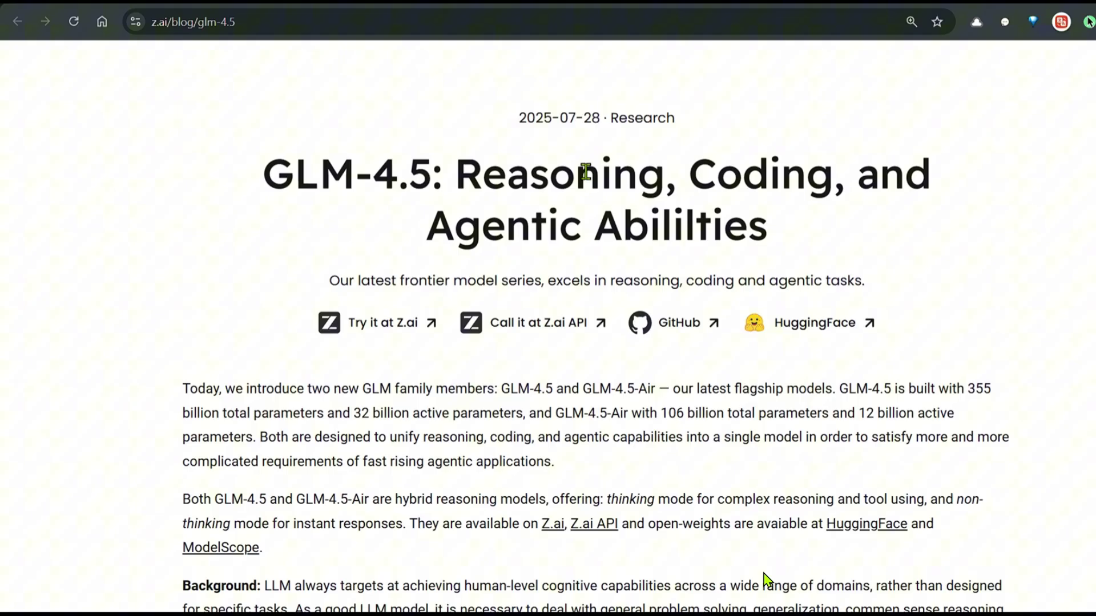
Step: On the blog, scroll to the benchmark chart and back, then select and deselect the title
{"action": "scroll", "coordinate": [824, 402], "scroll_direction": "down", "scroll_amount": 12}
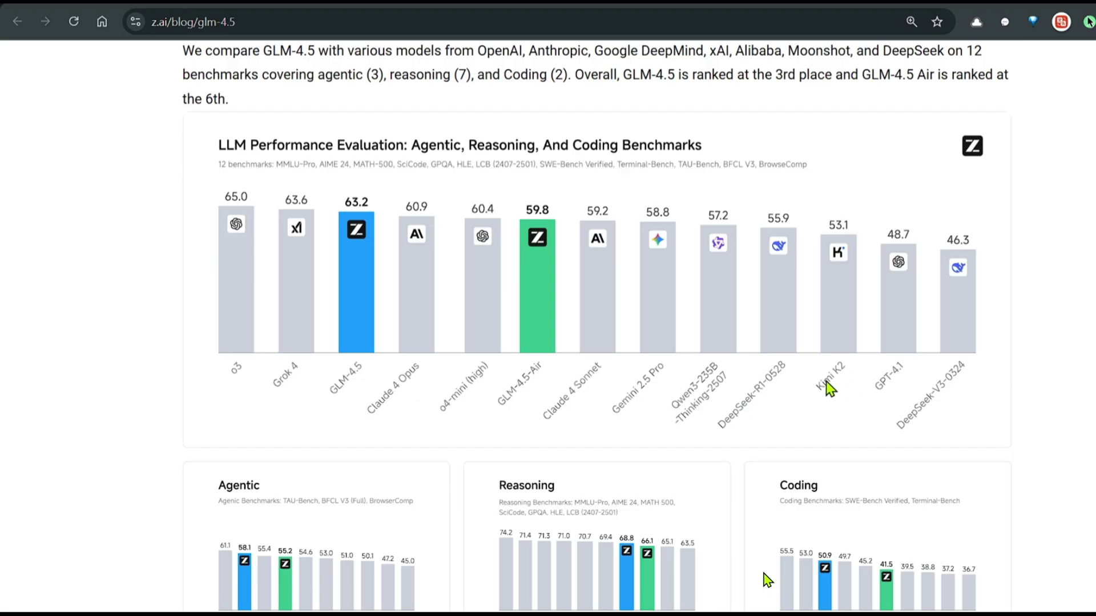
{"action": "scroll", "coordinate": [766, 580], "scroll_direction": "up", "scroll_amount": 12}
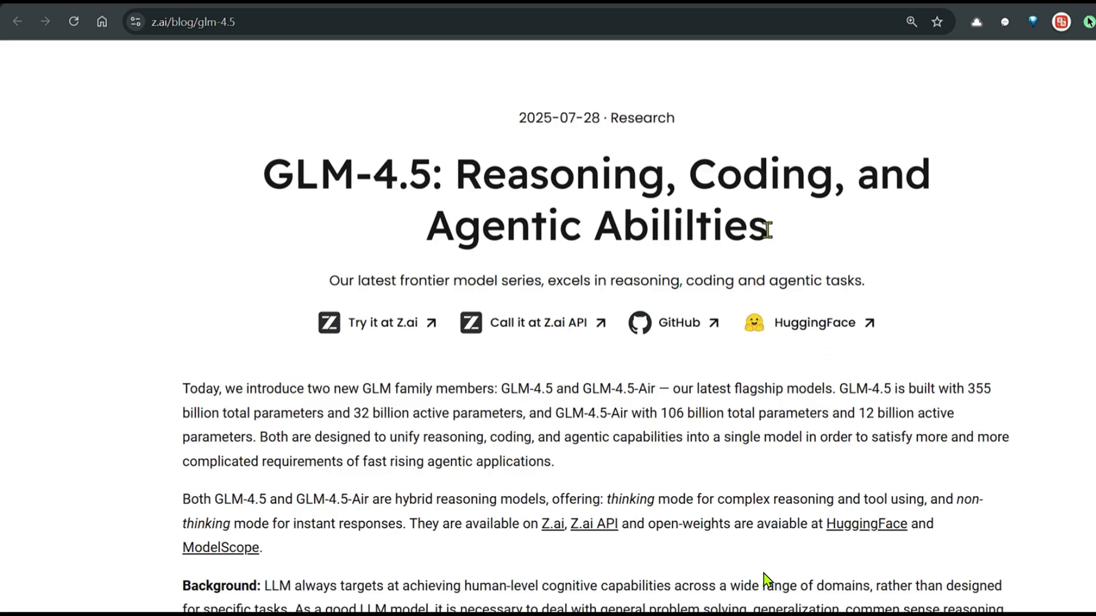
{"action": "left_click_drag", "start_coordinate": [767, 230], "coordinate": [258, 163]}
{"action": "left_click", "coordinate": [539, 190]}
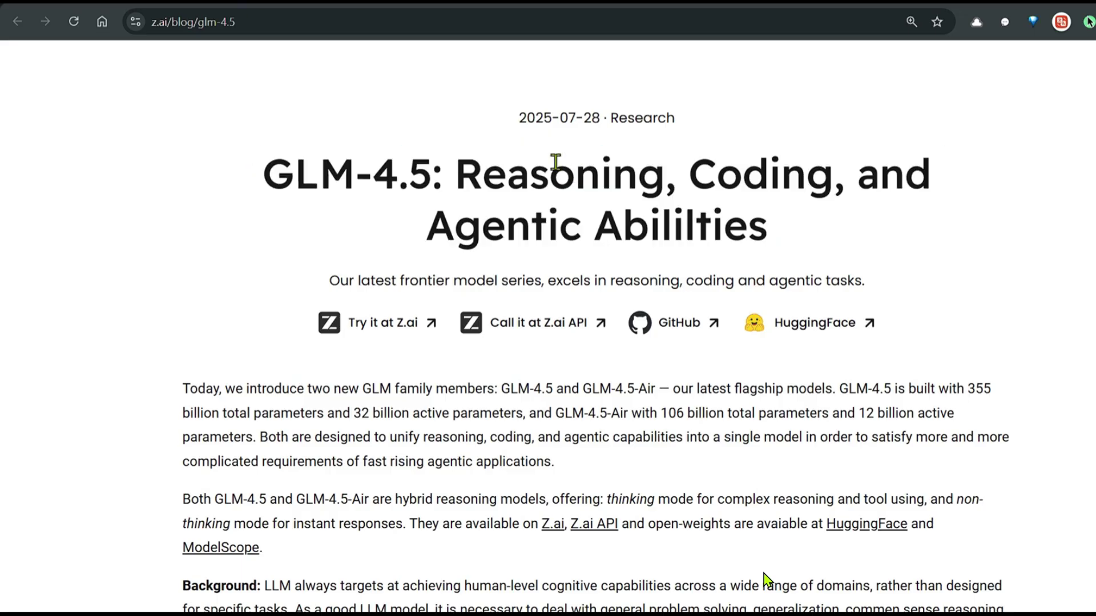